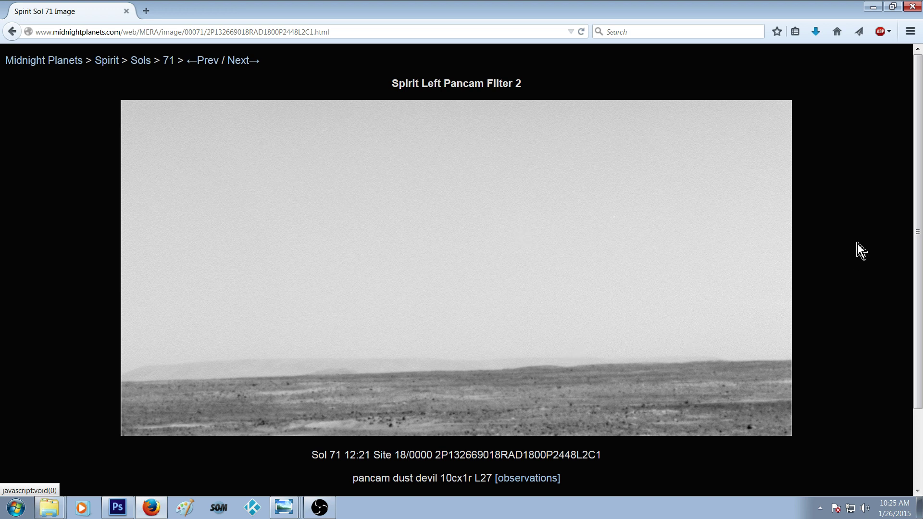
# Step: Examine the Spirit Sol 71 Left Pancam Filter 2 image at different magnifications, along with its caption and capture details
pyautogui.scroll(-3, 858, 244)
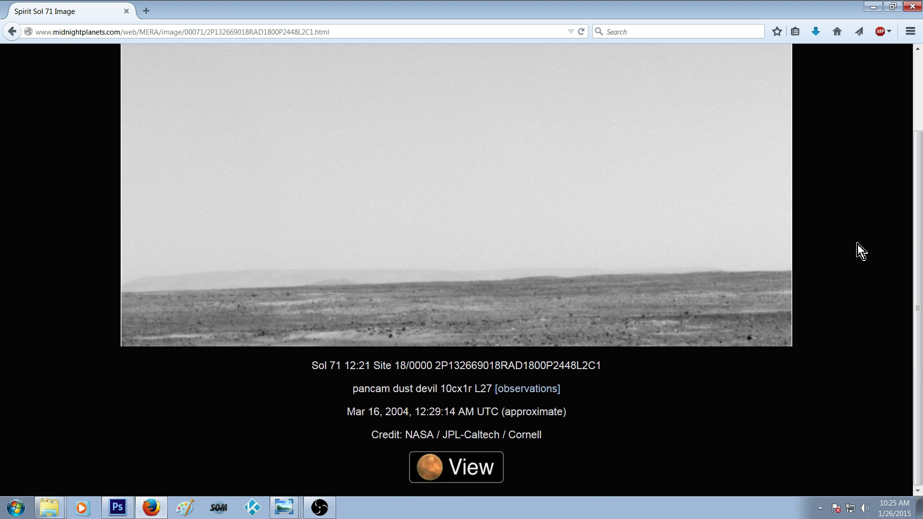
pyautogui.scroll(3, 858, 244)
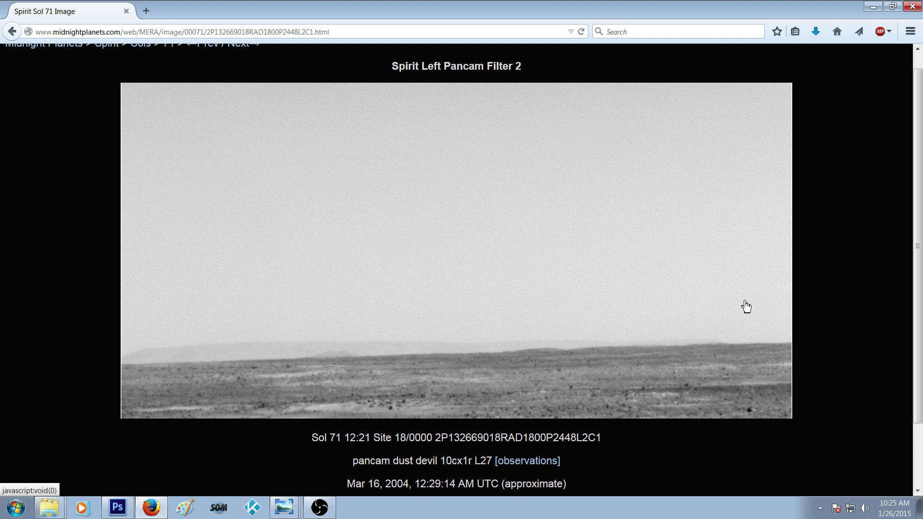
pyautogui.click(561, 335)
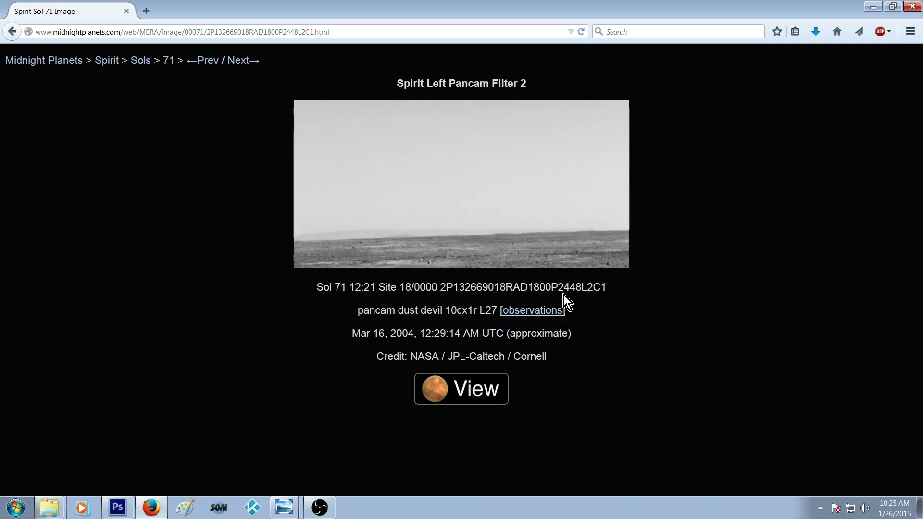
pyautogui.click(547, 254)
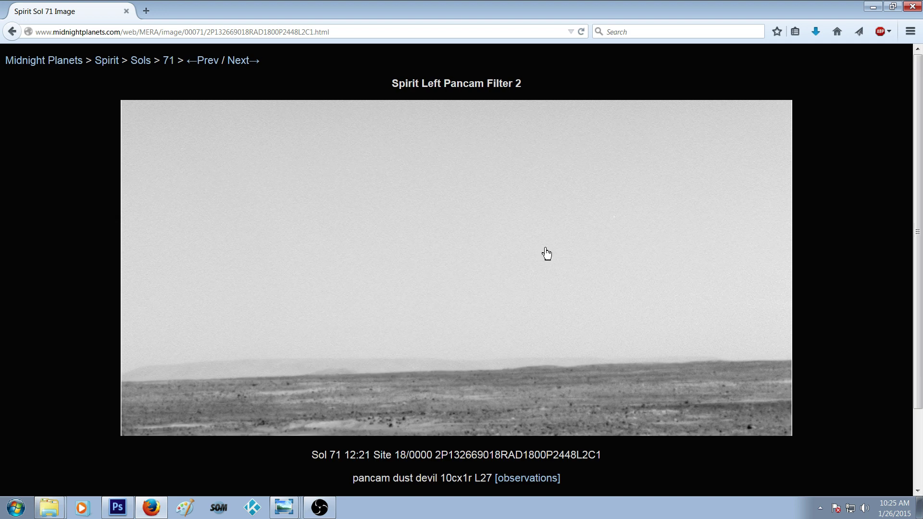
pyautogui.click(535, 343)
pyautogui.scroll(-5, 534, 342)
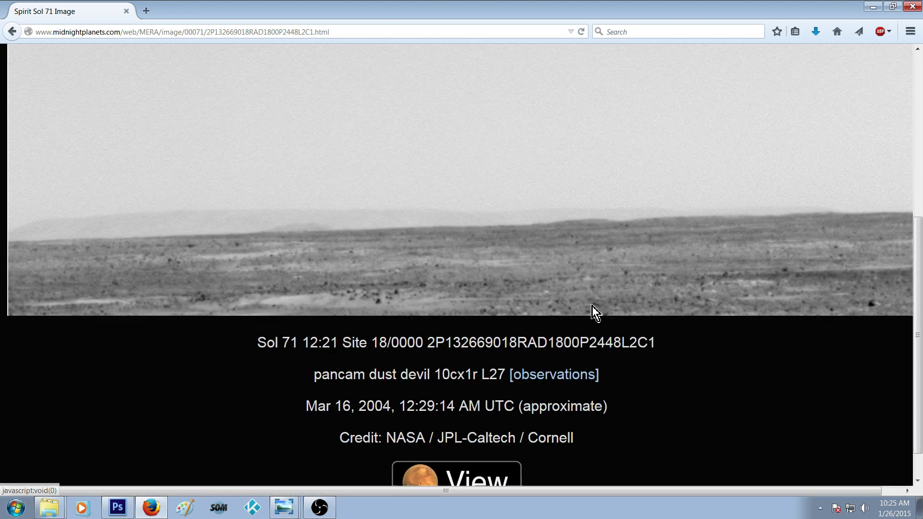
pyautogui.scroll(3, 593, 306)
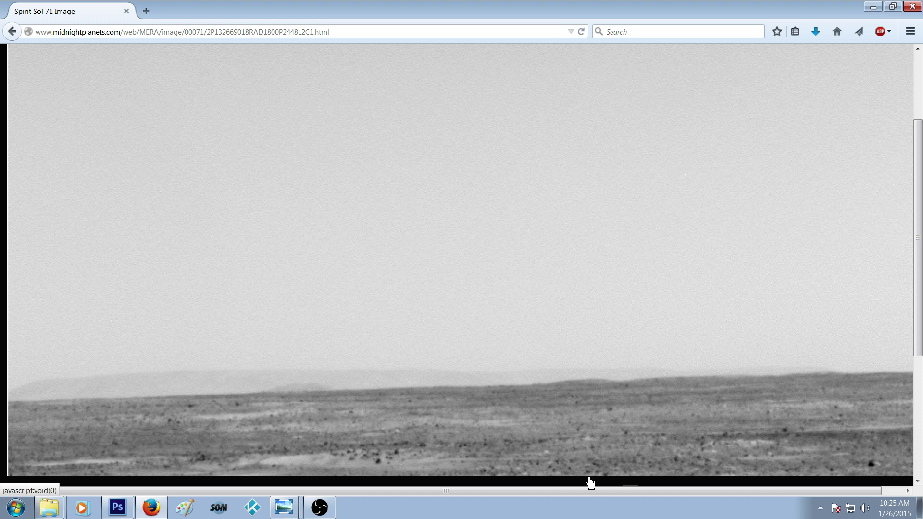
pyautogui.moveTo(574, 489); pyautogui.dragTo(648, 495)
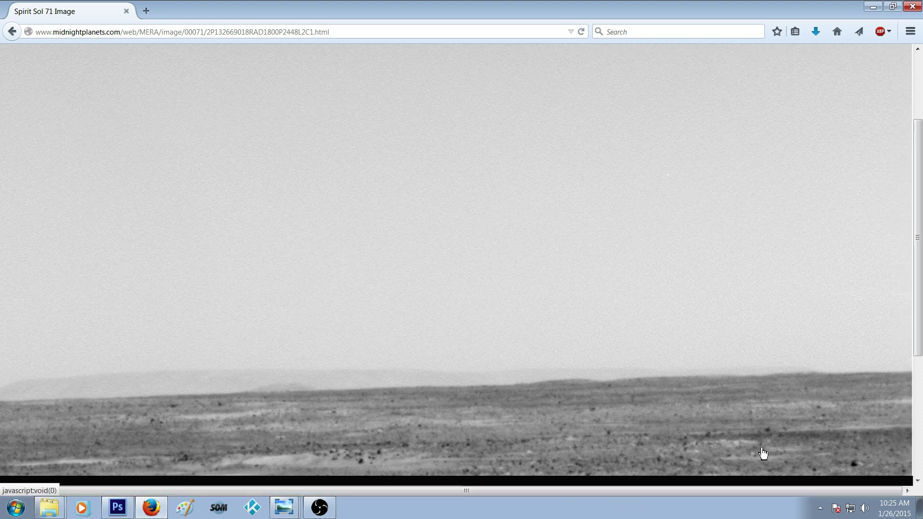
pyautogui.moveTo(736, 490); pyautogui.dragTo(720, 495)
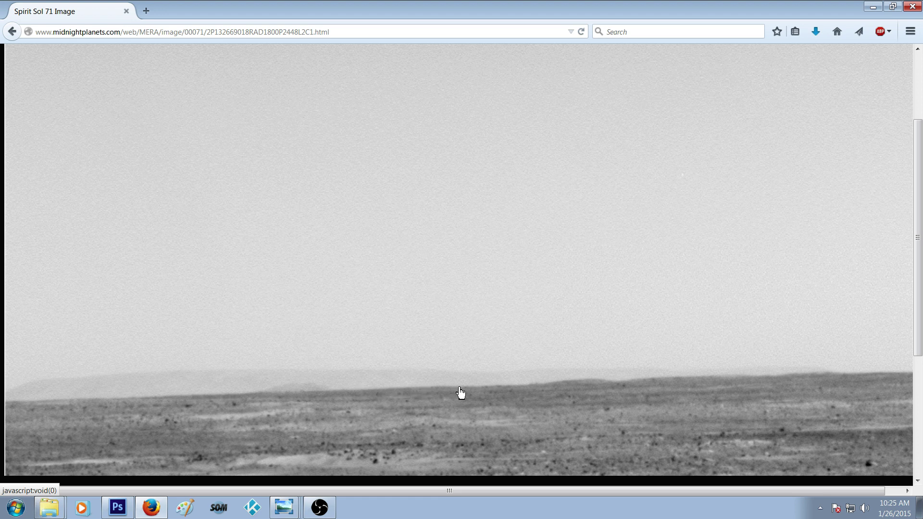
pyautogui.scroll(-5, 645, 347)
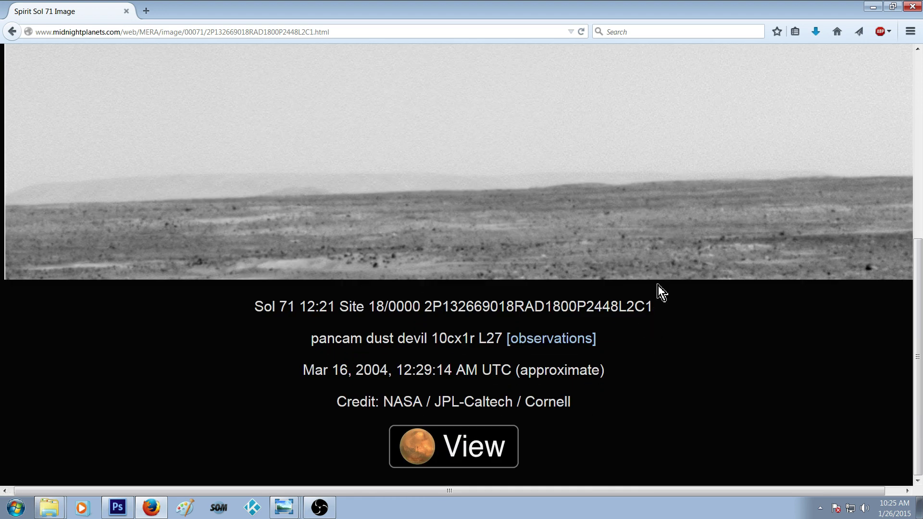
pyautogui.scroll(5, 658, 288)
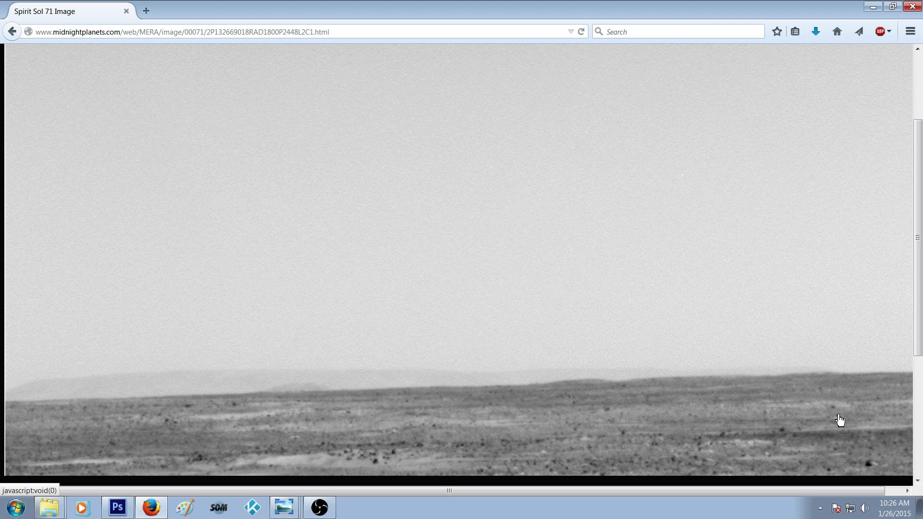
pyautogui.scroll(-4, 796, 418)
pyautogui.scroll(3, 766, 362)
pyautogui.scroll(1, 769, 364)
pyautogui.click(671, 343)
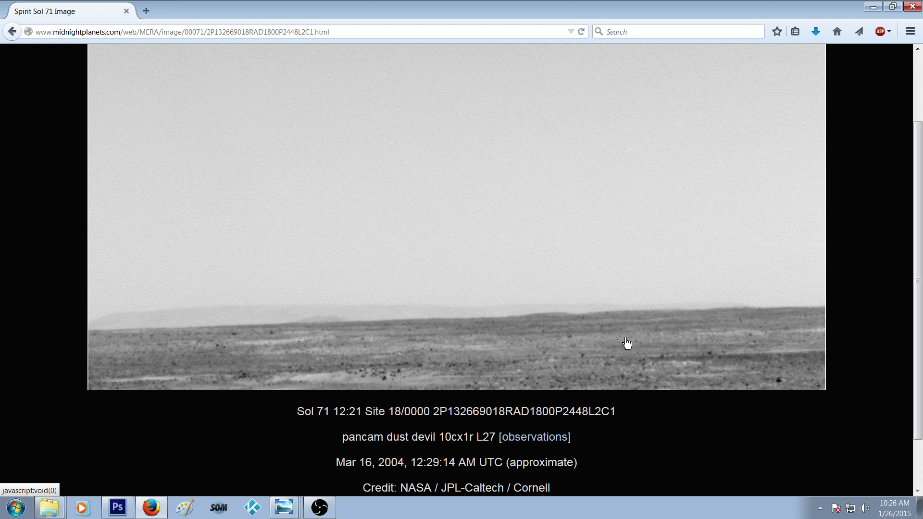
pyautogui.scroll(2, 627, 344)
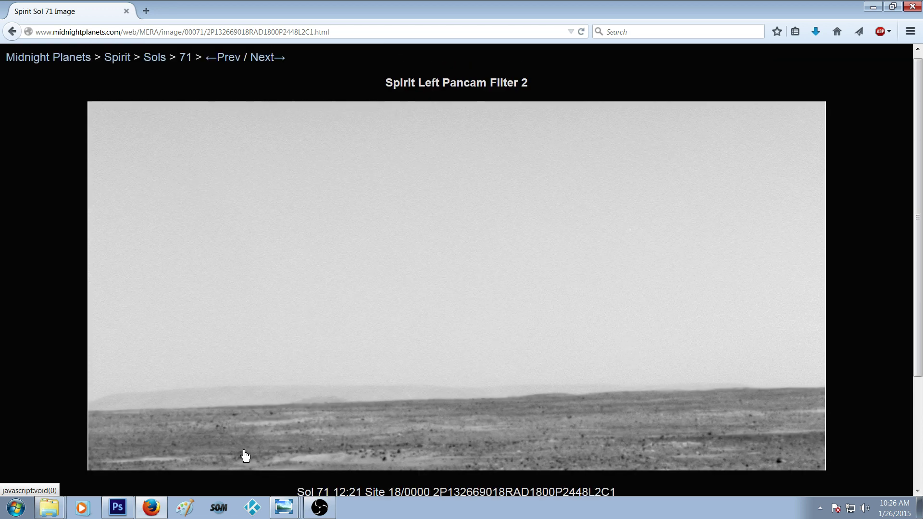
# Step: Switch to Photoshop, try the Equalize adjustment on the Mars horizon image, and restore its original snapshot
pyautogui.click(118, 507)
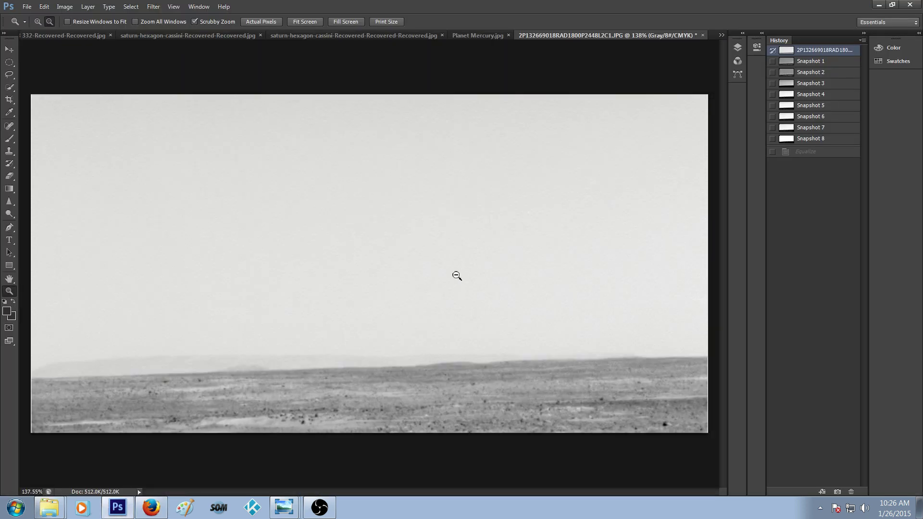
pyautogui.click(64, 7)
pyautogui.moveTo(72, 40)
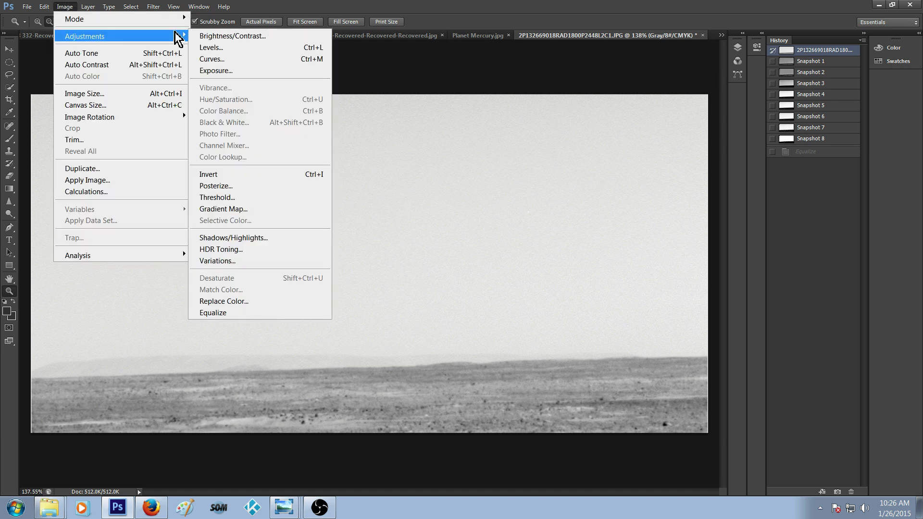
pyautogui.click(239, 312)
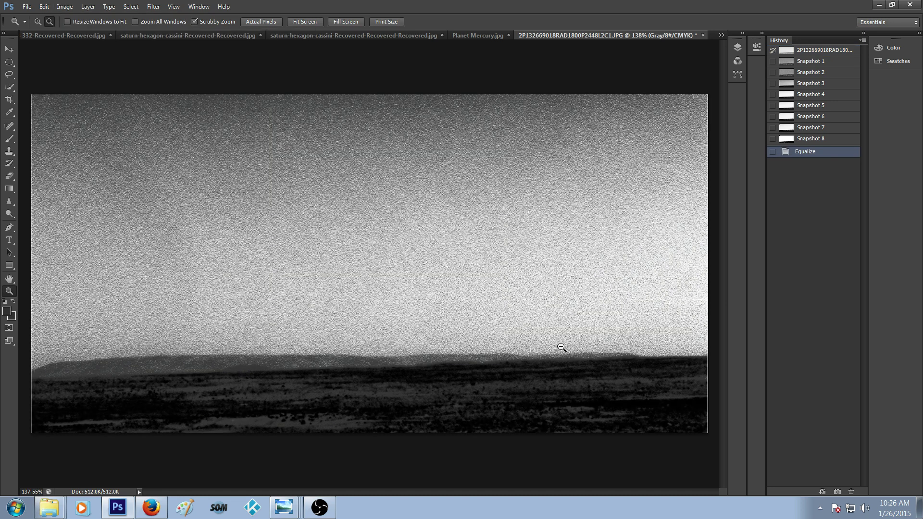
pyautogui.click(837, 52)
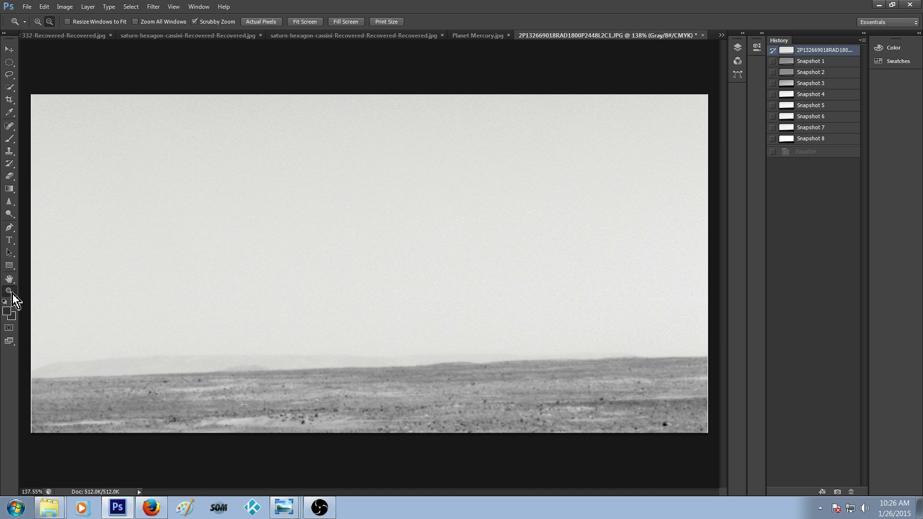
# Step: Load Snapshot 1 and examine the horizon up close as far as the image's right edge
pyautogui.click(38, 22)
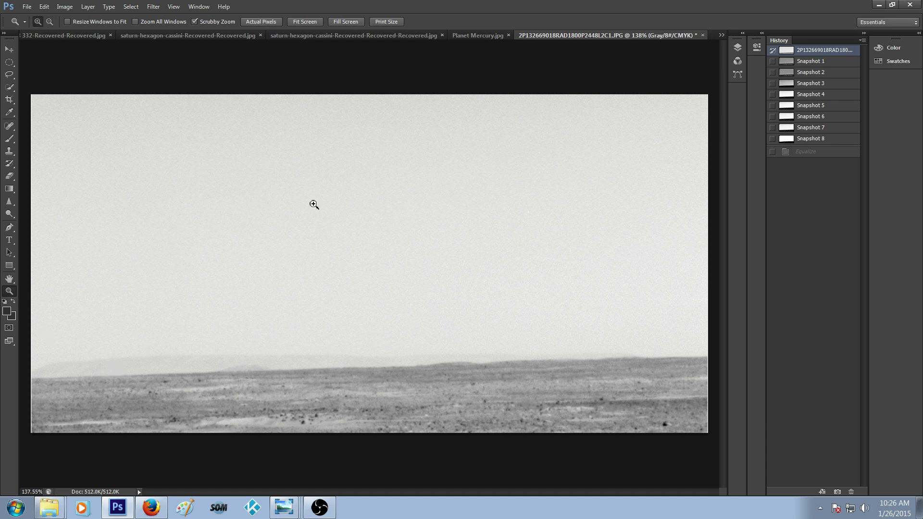
pyautogui.click(359, 207)
pyautogui.click(359, 207)
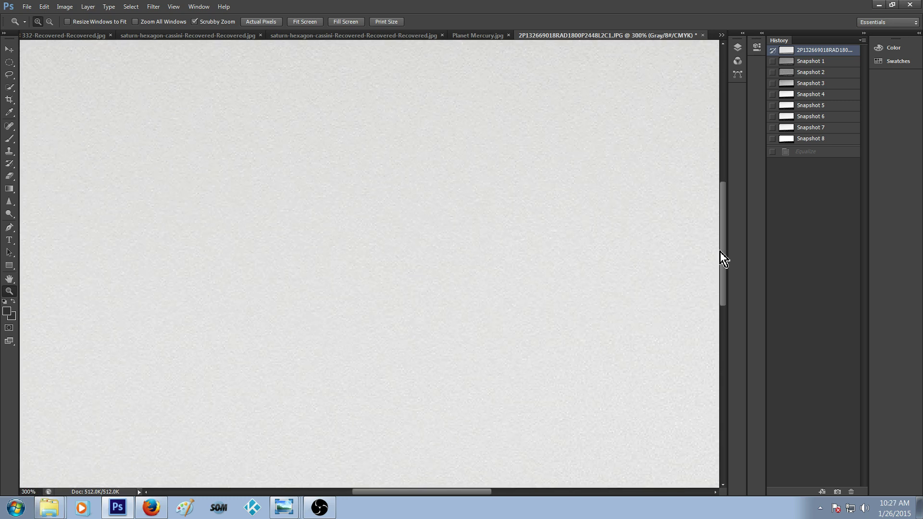
pyautogui.scroll(-5, 722, 251)
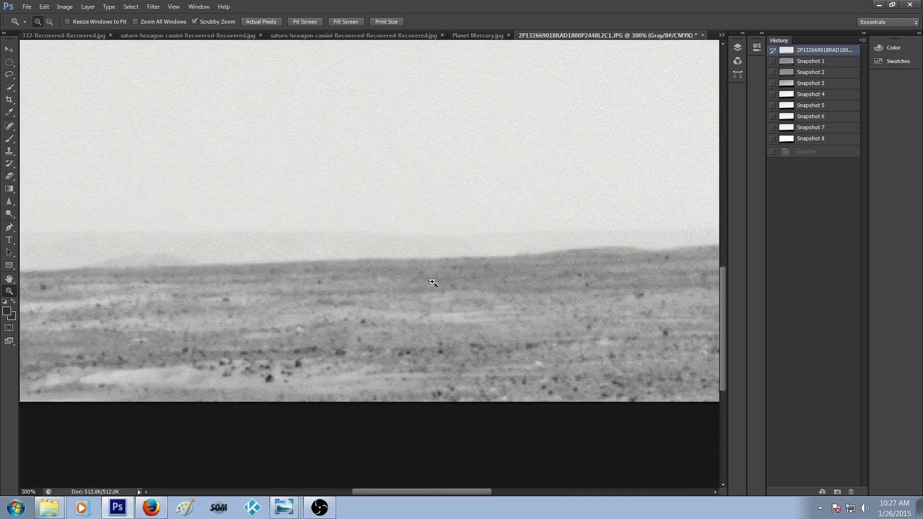
pyautogui.moveTo(432, 283); pyautogui.dragTo(411, 306)
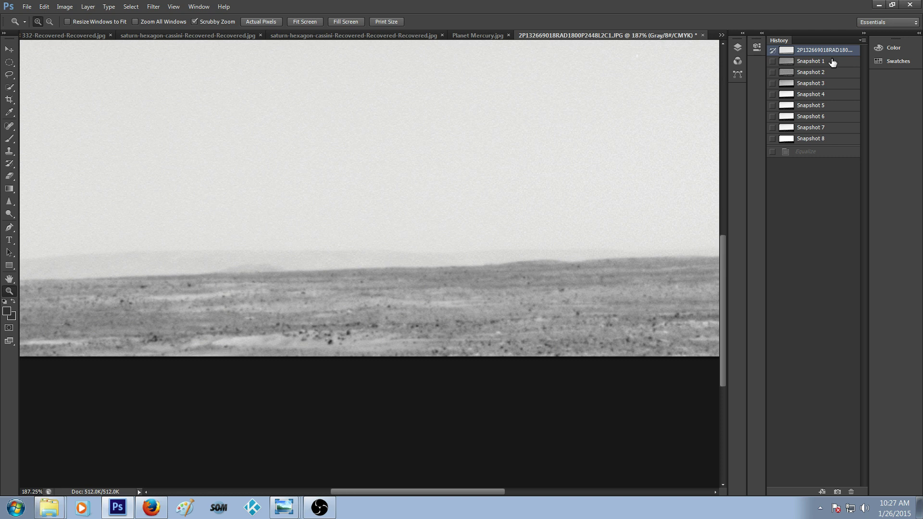
pyautogui.click(830, 62)
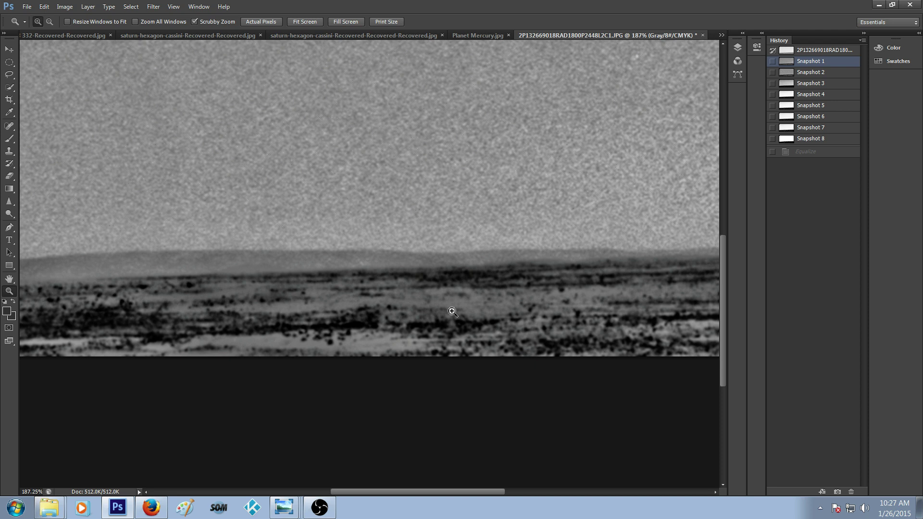
pyautogui.moveTo(418, 494); pyautogui.dragTo(475, 495)
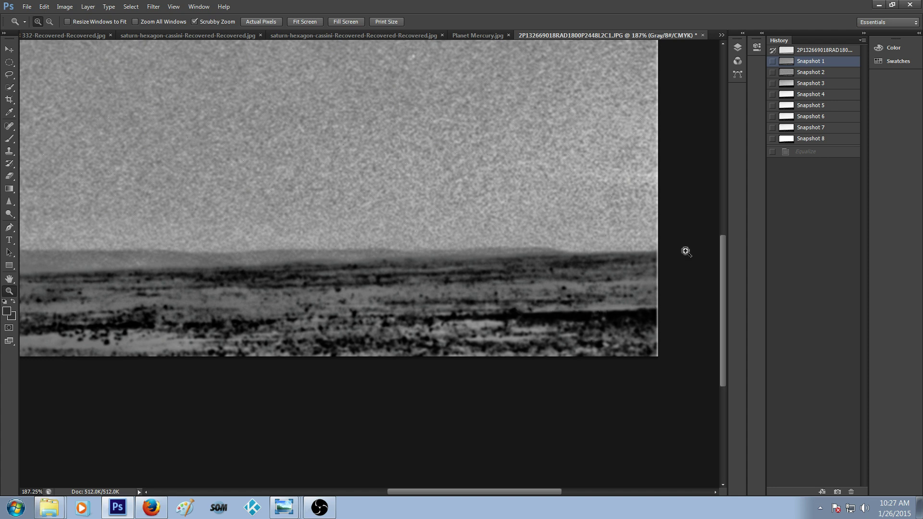
# Step: Restore the original snapshot and examine the horizon and rocky ground along the image at up to 500% magnification
pyautogui.click(805, 52)
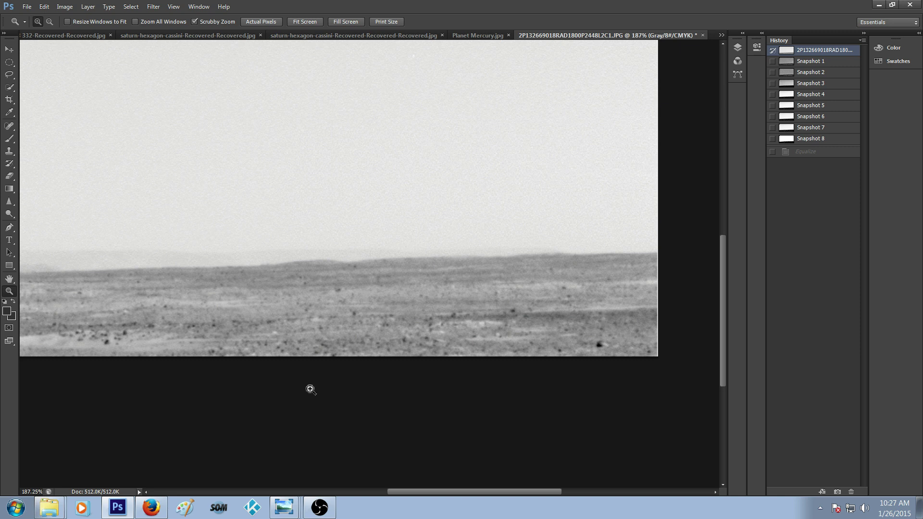
pyautogui.moveTo(443, 494); pyautogui.dragTo(369, 490)
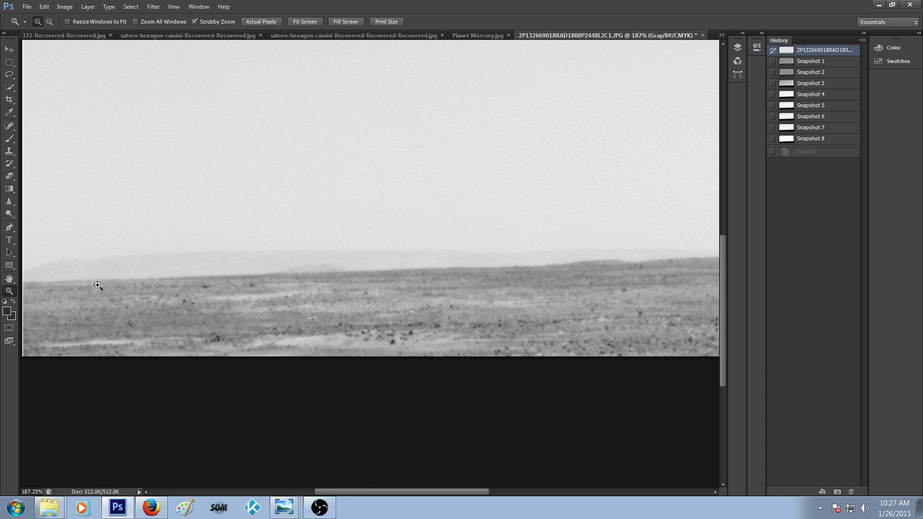
pyautogui.click(523, 328)
pyautogui.click(523, 328)
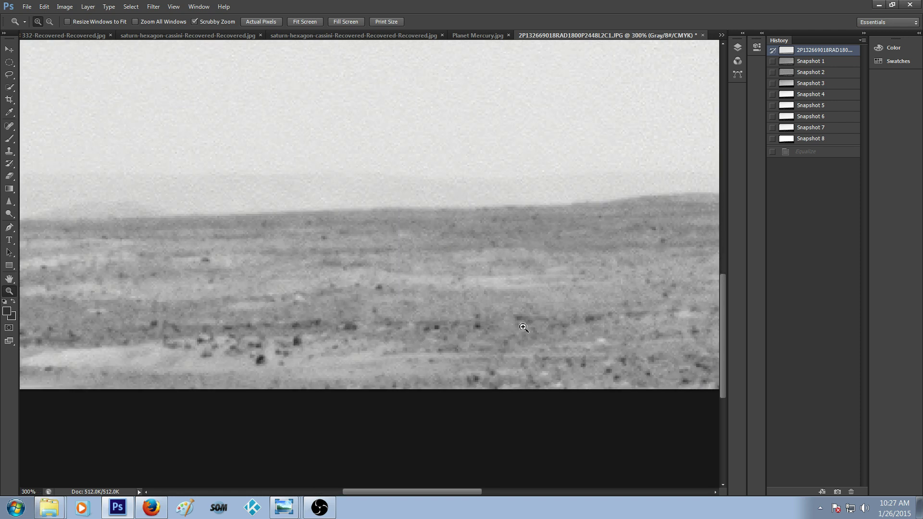
pyautogui.click(524, 327)
pyautogui.click(524, 328)
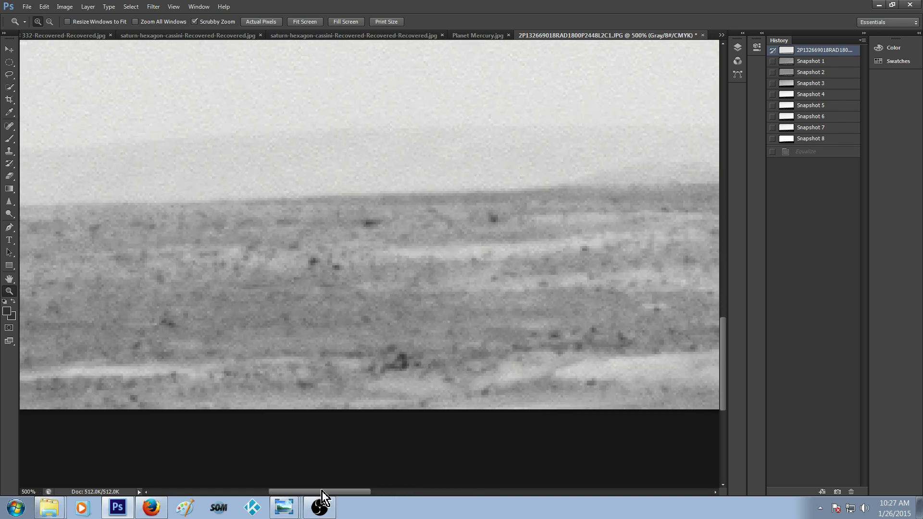
pyautogui.moveTo(376, 497); pyautogui.dragTo(562, 503)
pyautogui.moveTo(454, 230); pyautogui.dragTo(430, 262)
pyautogui.moveTo(536, 493); pyautogui.dragTo(470, 489)
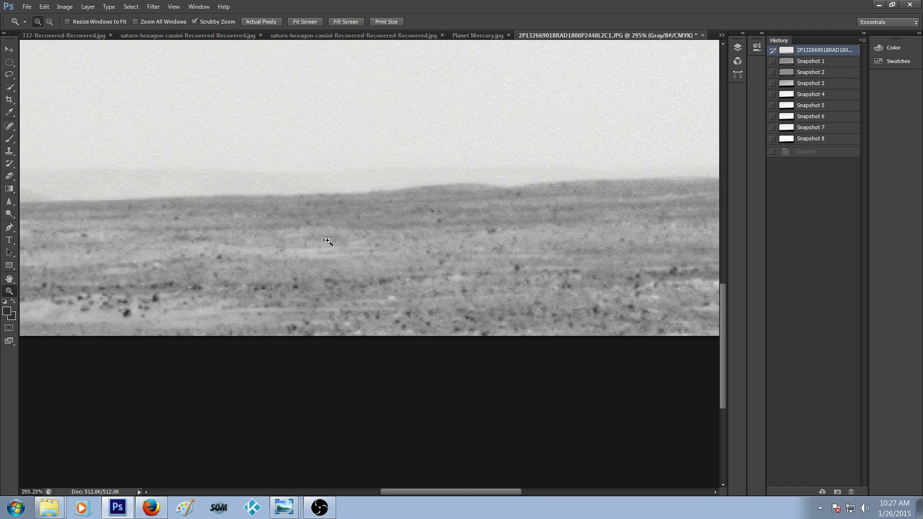
pyautogui.moveTo(322, 282); pyautogui.dragTo(310, 283)
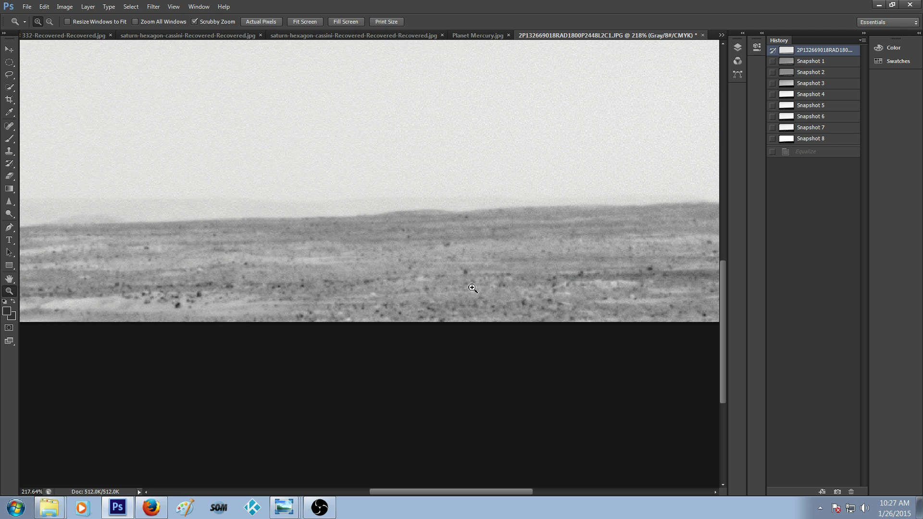
# Step: Load Snapshot 1, inspect the horizon from end to end, and compare it with the source image in Firefox
pyautogui.click(825, 64)
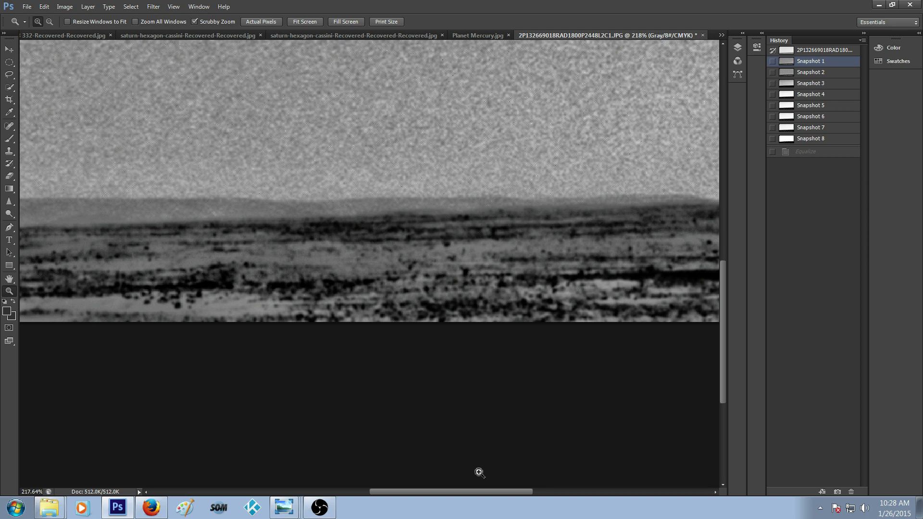
pyautogui.moveTo(477, 490); pyautogui.dragTo(405, 491)
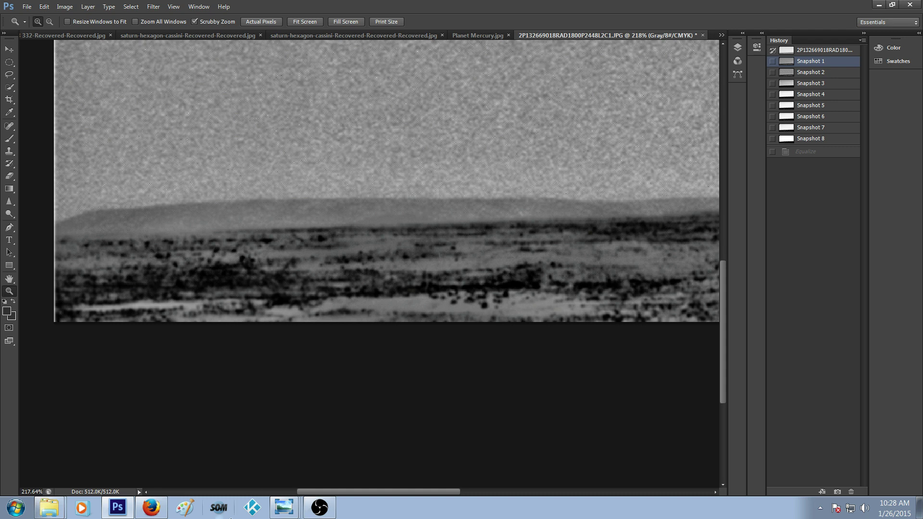
pyautogui.moveTo(330, 492); pyautogui.dragTo(438, 491)
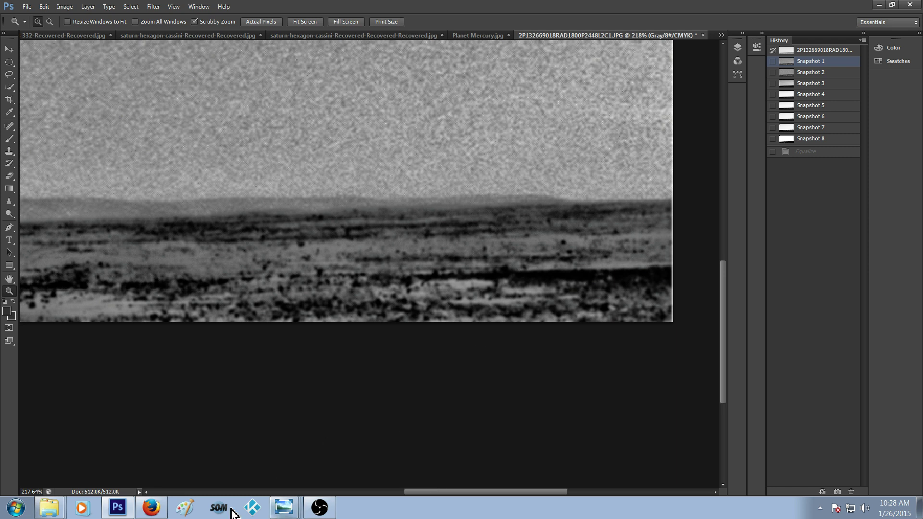
pyautogui.click(153, 513)
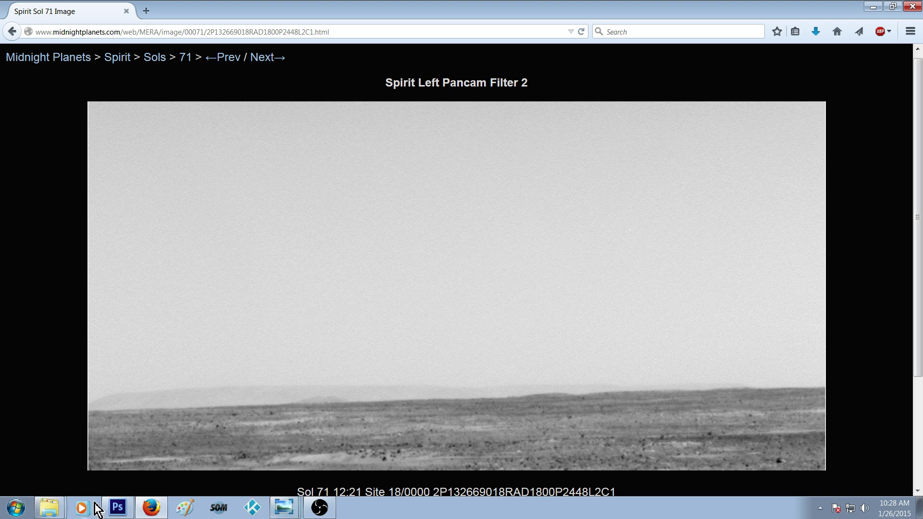
pyautogui.click(118, 508)
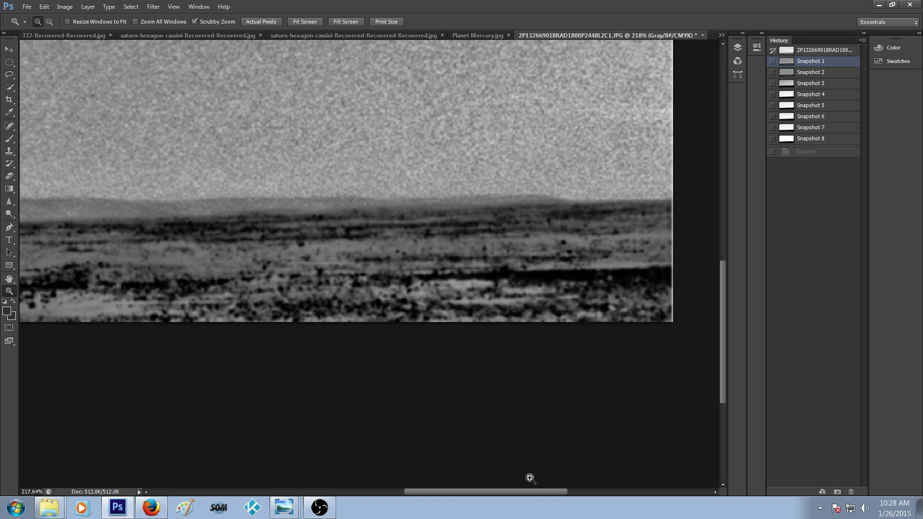
# Step: Load Snapshot 2 to inspect the ridge at the left end of the Mars horizon
pyautogui.moveTo(524, 492); pyautogui.dragTo(418, 486)
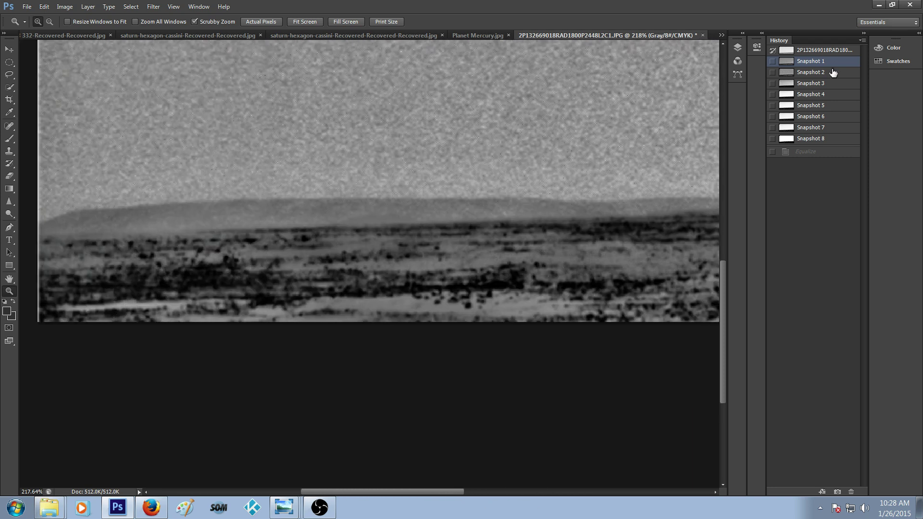
pyautogui.click(833, 73)
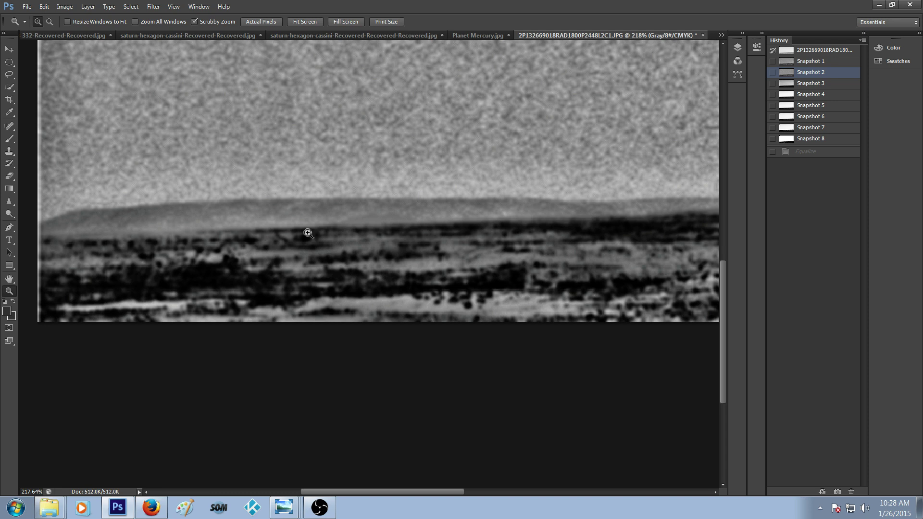
# Step: Inspect the horizon in Snapshot 2 as far as the image's right edge and load Snapshot 3 for comparison
pyautogui.moveTo(409, 492); pyautogui.dragTo(522, 495)
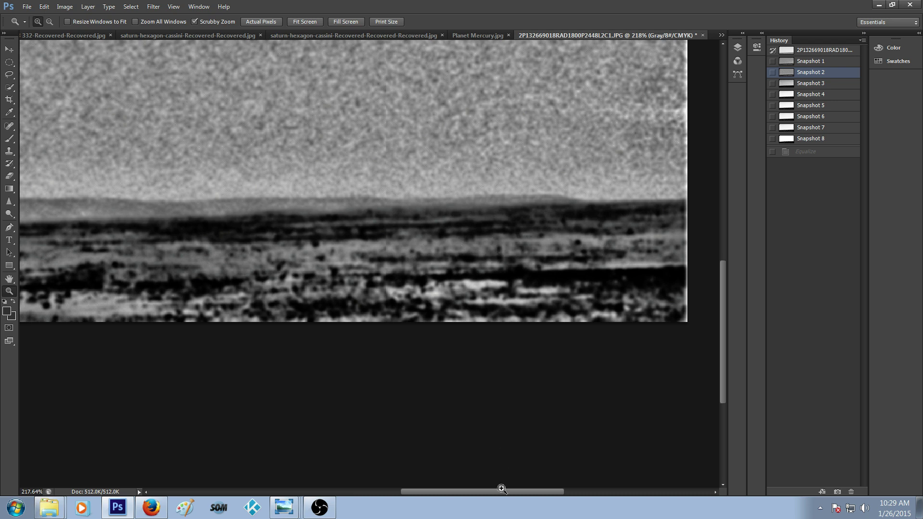
pyautogui.moveTo(500, 494); pyautogui.dragTo(415, 494)
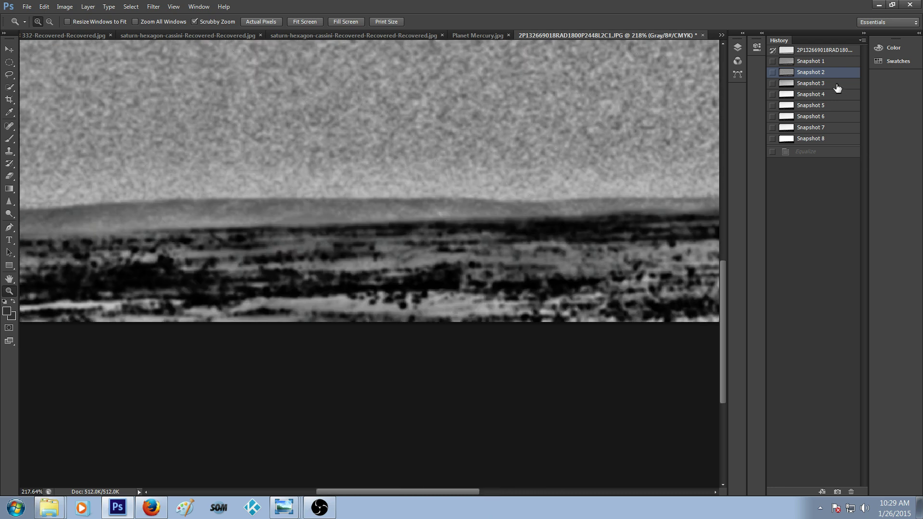
pyautogui.click(837, 87)
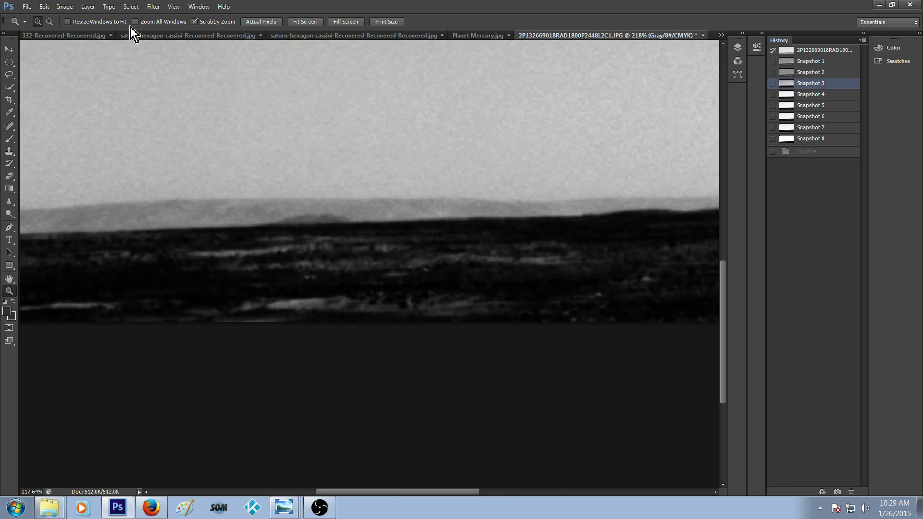
pyautogui.click(65, 9)
pyautogui.moveTo(179, 19)
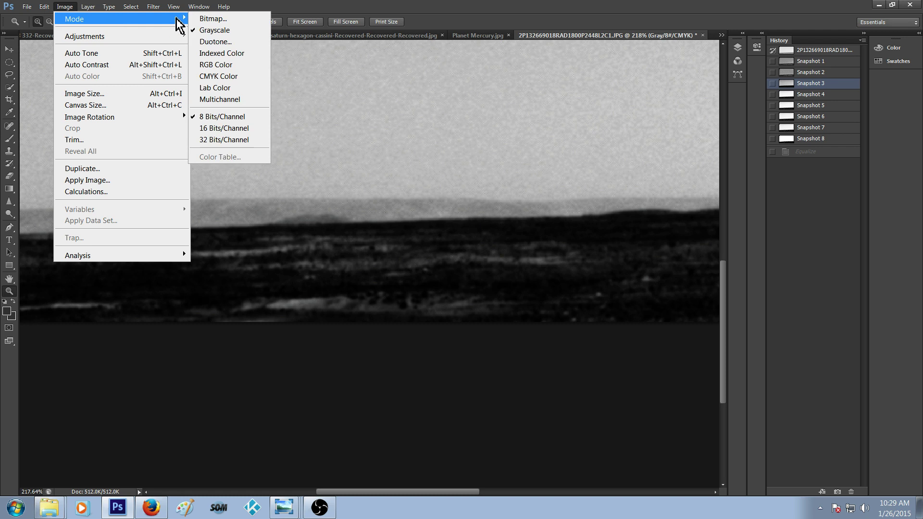
# Step: Restore the original image snapshot and apply a Brightness/Contrast adjustment with contrast 100
pyautogui.click(823, 51)
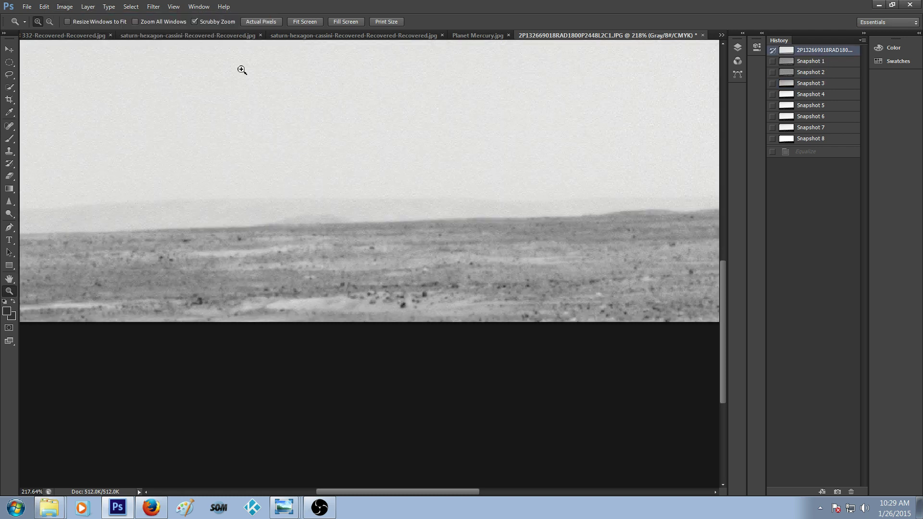
pyautogui.click(66, 9)
pyautogui.moveTo(88, 35)
pyautogui.click(213, 39)
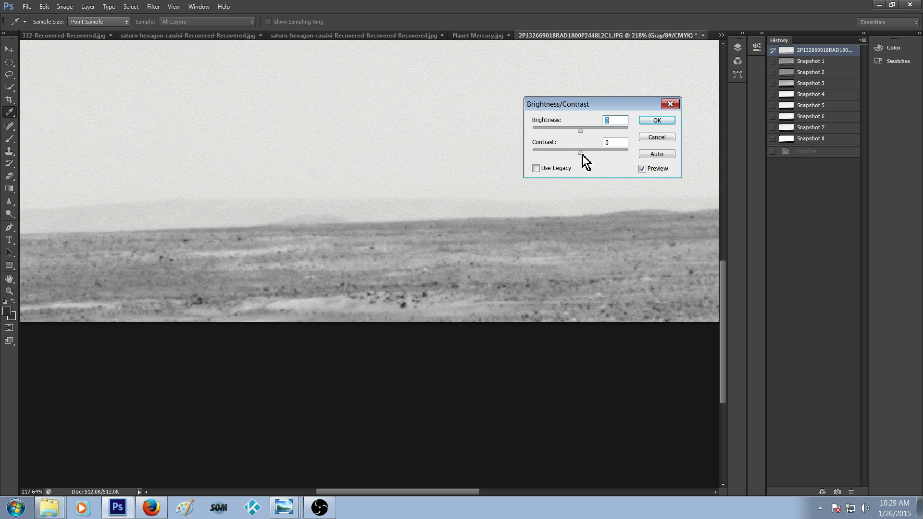
pyautogui.hotkey('shift', 'Up')
pyautogui.hotkey('shift', 'Up')
pyautogui.hotkey('shift', 'Up')
pyautogui.hotkey('shift', 'Up')
pyautogui.hotkey('shift', 'Up')
pyautogui.hotkey('shift', 'Up')
pyautogui.hotkey('shift', 'Up')
pyautogui.hotkey('shift', 'Up')
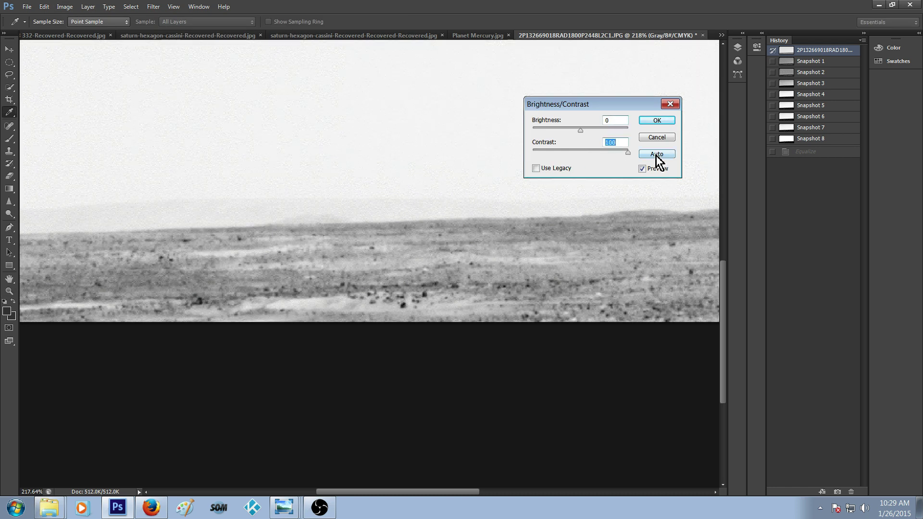
pyautogui.click(659, 120)
# Step: Apply a second Brightness/Contrast adjustment with brightness -106 and contrast 100, checking the previewed horizon along its length
pyautogui.press('z')
pyautogui.click(64, 7)
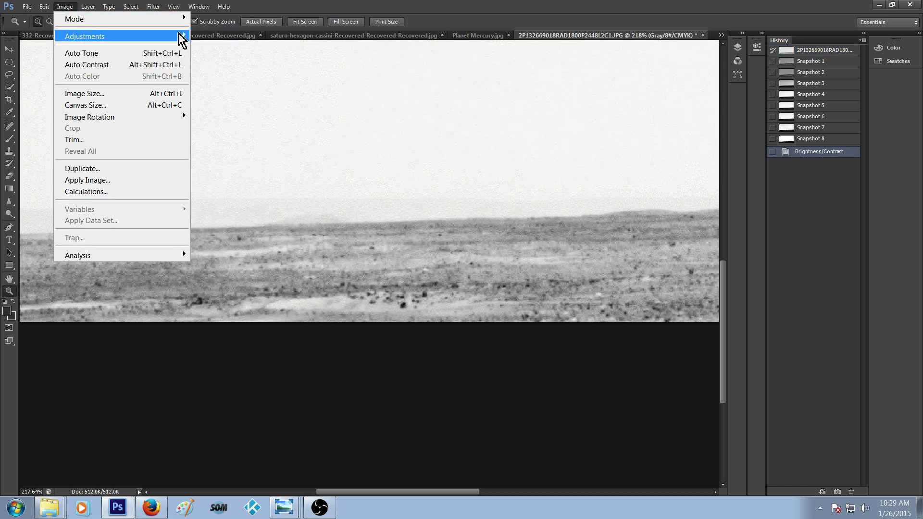
pyautogui.moveTo(149, 37)
pyautogui.click(224, 37)
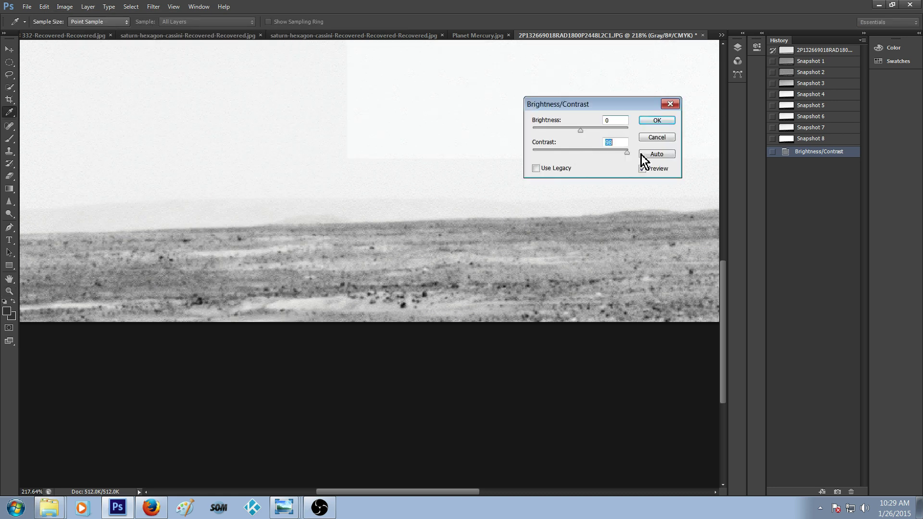
pyautogui.hotkey('shift', 'Up')
pyautogui.hotkey('shift', 'Up')
pyautogui.hotkey('shift', 'Up')
pyautogui.hotkey('shift', 'Up')
pyautogui.hotkey('shift', 'Up')
pyautogui.hotkey('shift', 'Up')
pyautogui.hotkey('shift', 'Up')
pyautogui.hotkey('shift', 'Up')
pyautogui.hotkey('shift', 'Up')
pyautogui.hotkey('shift', 'Up')
pyautogui.moveTo(580, 130); pyautogui.dragTo(548, 128)
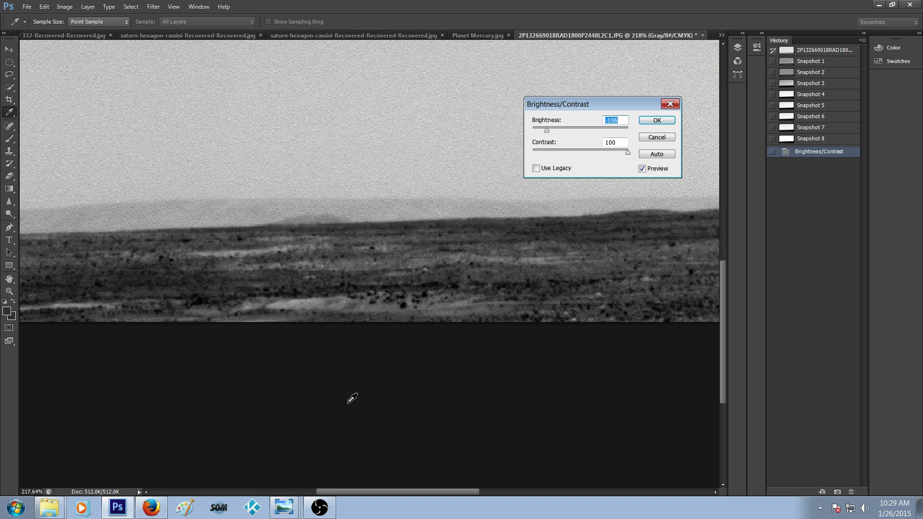
pyautogui.moveTo(365, 490)
pyautogui.mouseDown()
pyautogui.moveTo(325, 491)
pyautogui.moveTo(353, 487)
pyautogui.mouseUp()
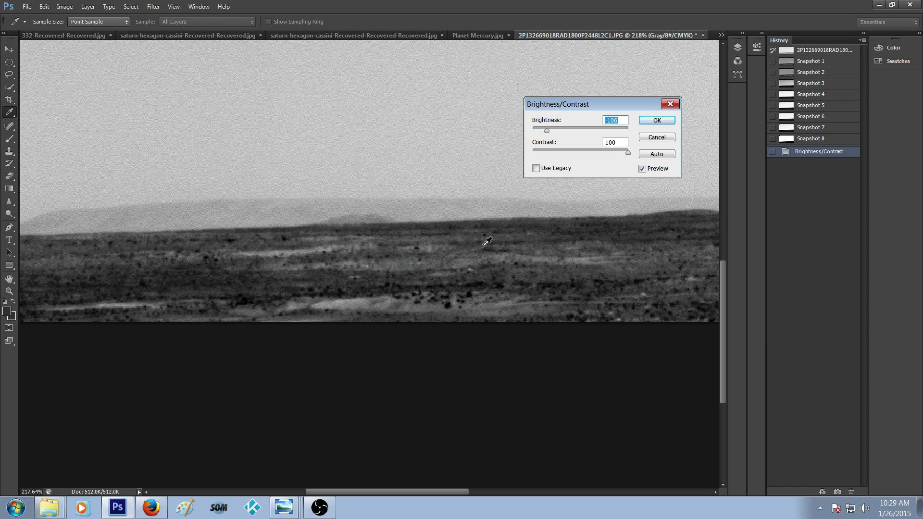
pyautogui.moveTo(402, 491); pyautogui.dragTo(499, 226)
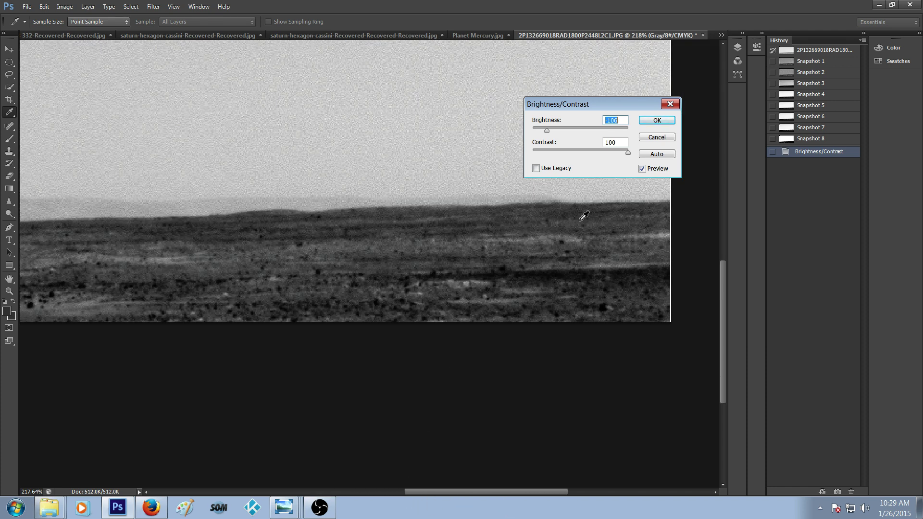
pyautogui.click(646, 122)
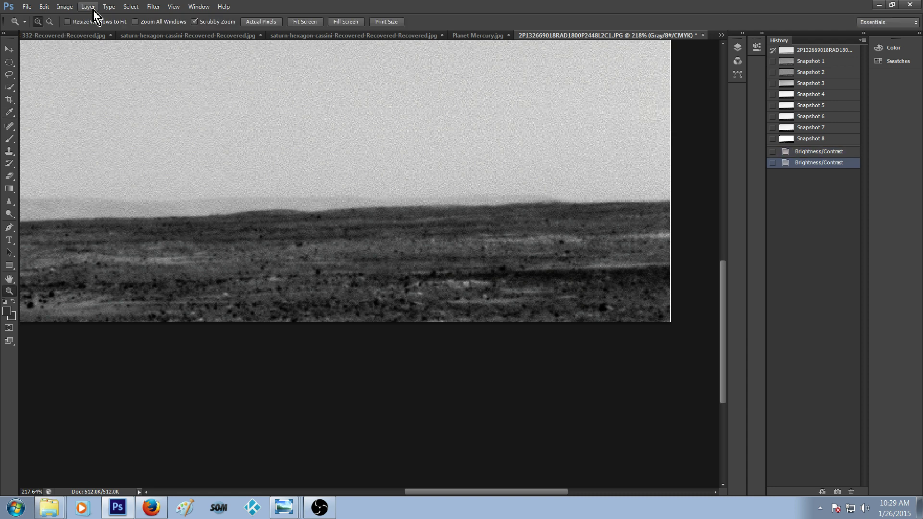
# Step: Apply the last-used Blur Gallery filter twice and check the softened horizon
pyautogui.click(151, 9)
pyautogui.click(152, 9)
pyautogui.click(153, 9)
pyautogui.click(156, 16)
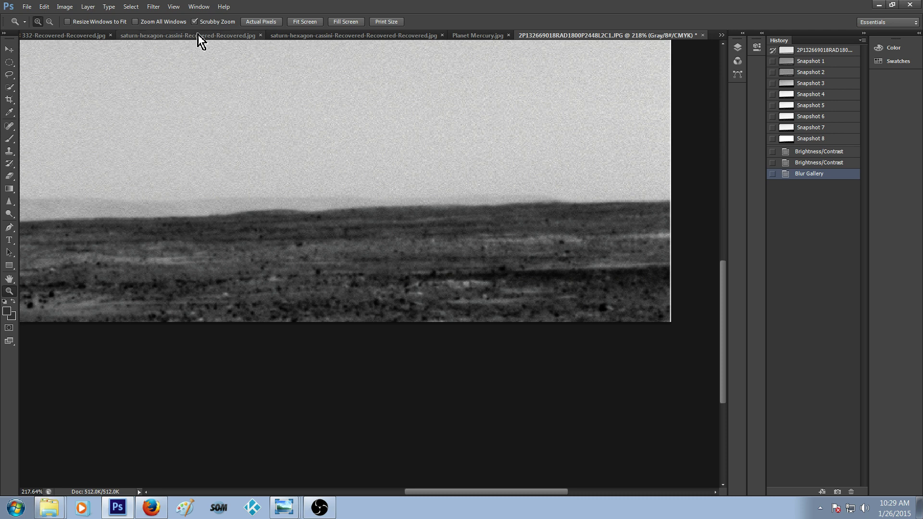
pyautogui.click(153, 7)
pyautogui.click(159, 19)
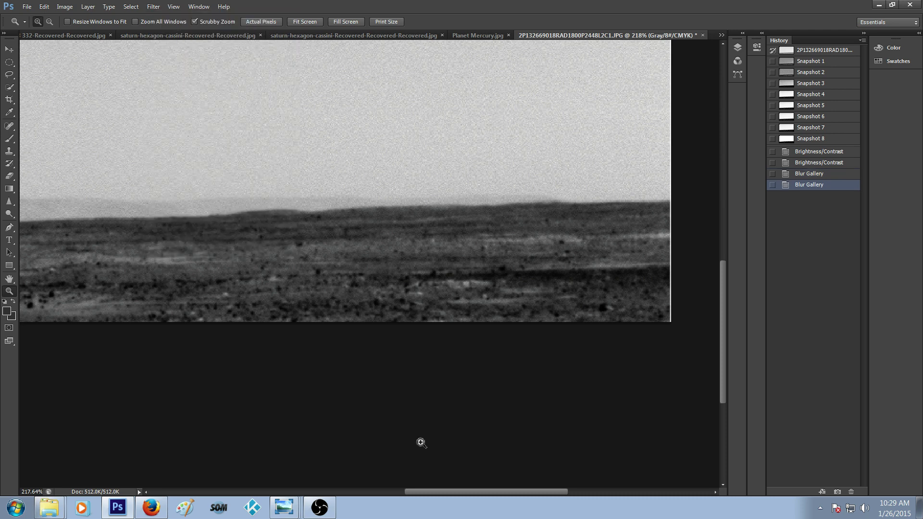
pyautogui.moveTo(444, 493); pyautogui.dragTo(387, 492)
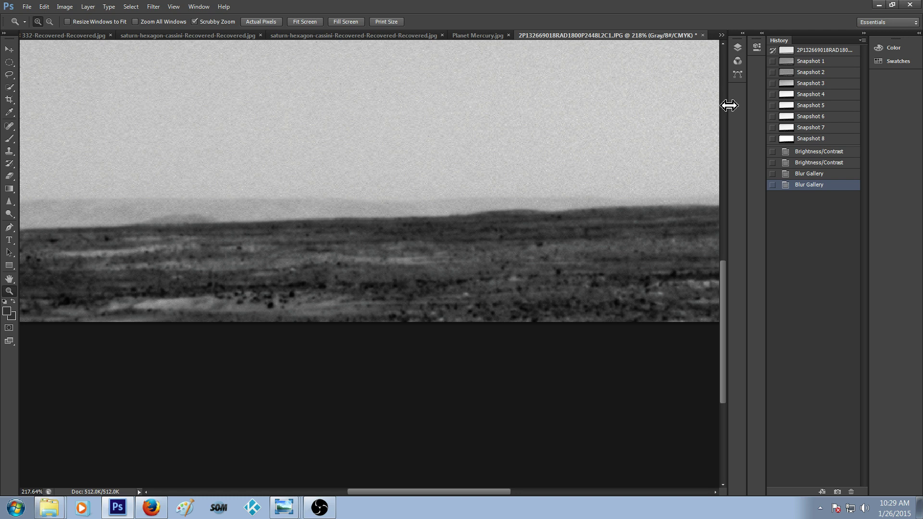
# Step: Load Snapshot 4, view the whole image and convert it to RGB Color mode
pyautogui.click(815, 98)
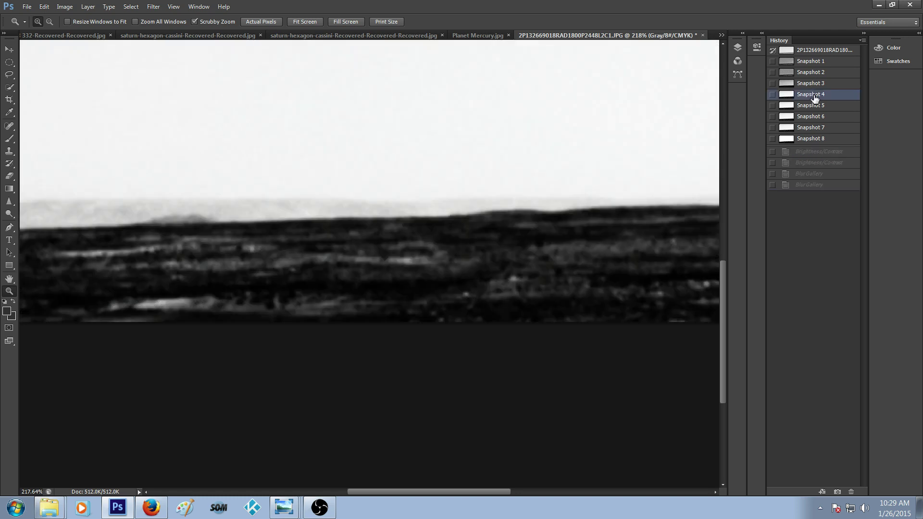
pyautogui.moveTo(345, 335); pyautogui.dragTo(326, 410)
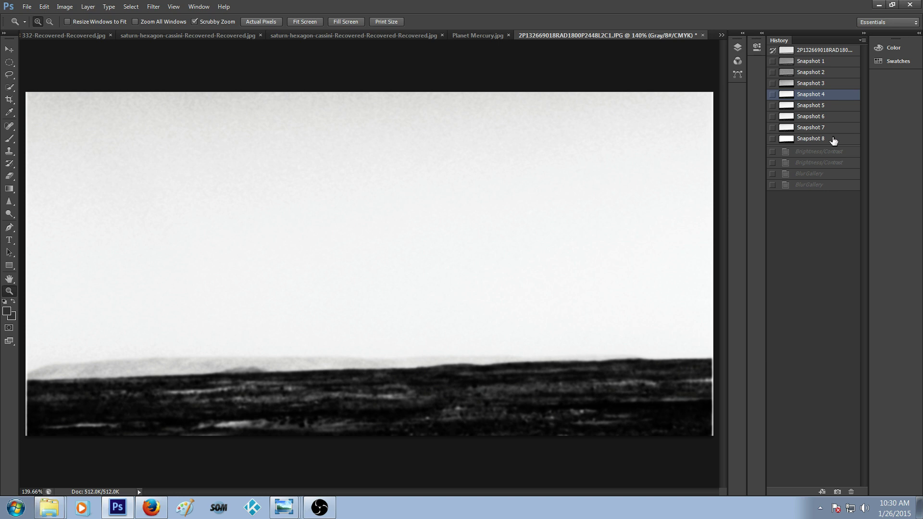
pyautogui.click(66, 7)
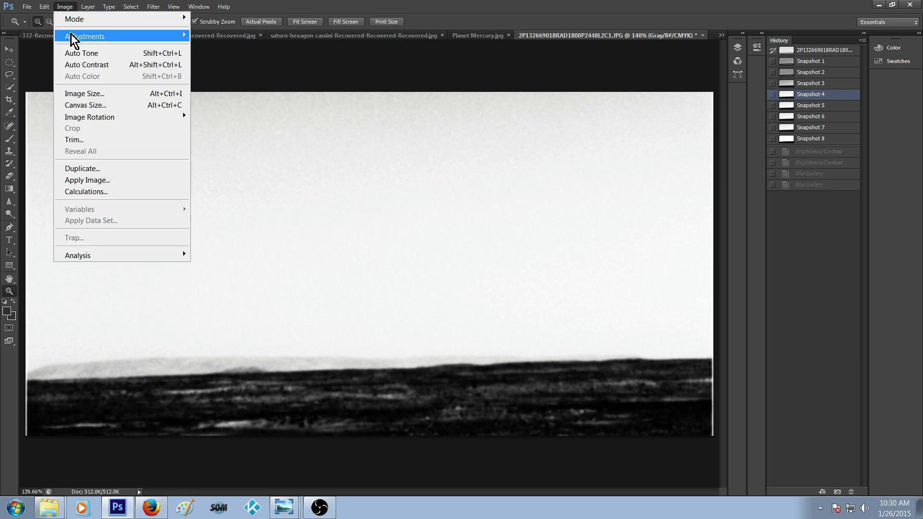
pyautogui.moveTo(75, 24)
pyautogui.click(226, 65)
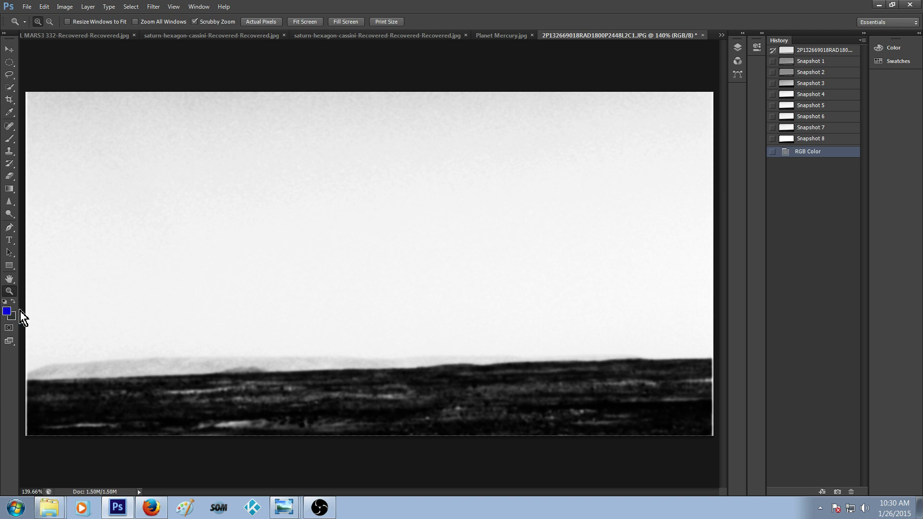
# Step: Try a tiny blue brush mark along the ground's dark edge and revert to the RGB Color history state
pyautogui.click(186, 352)
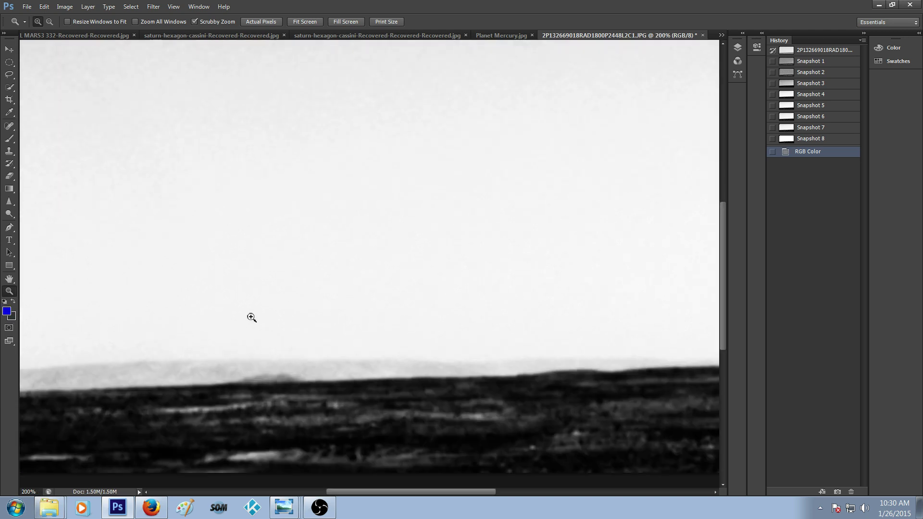
pyautogui.click(12, 139)
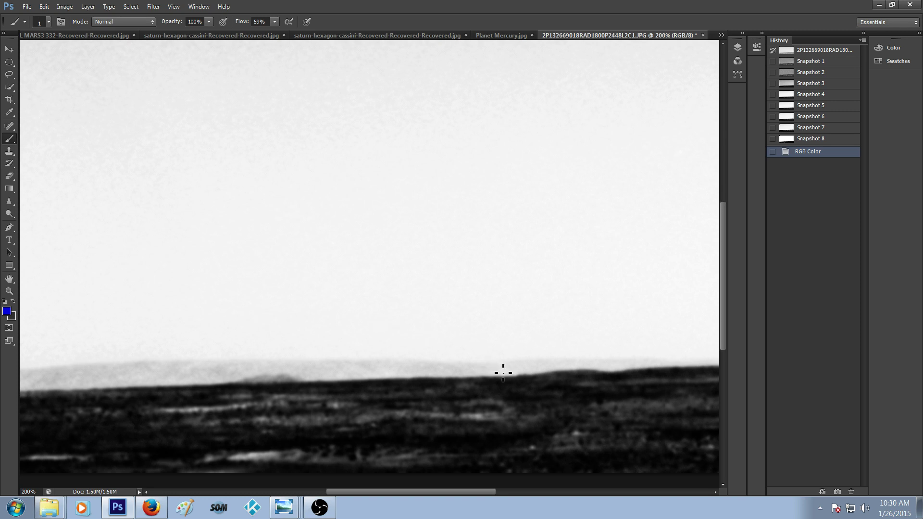
pyautogui.moveTo(503, 373); pyautogui.dragTo(506, 373)
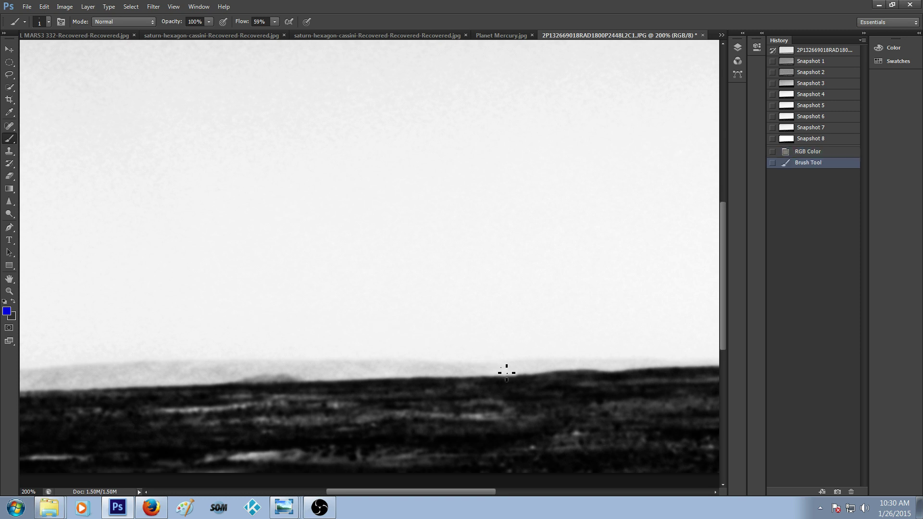
pyautogui.click(811, 154)
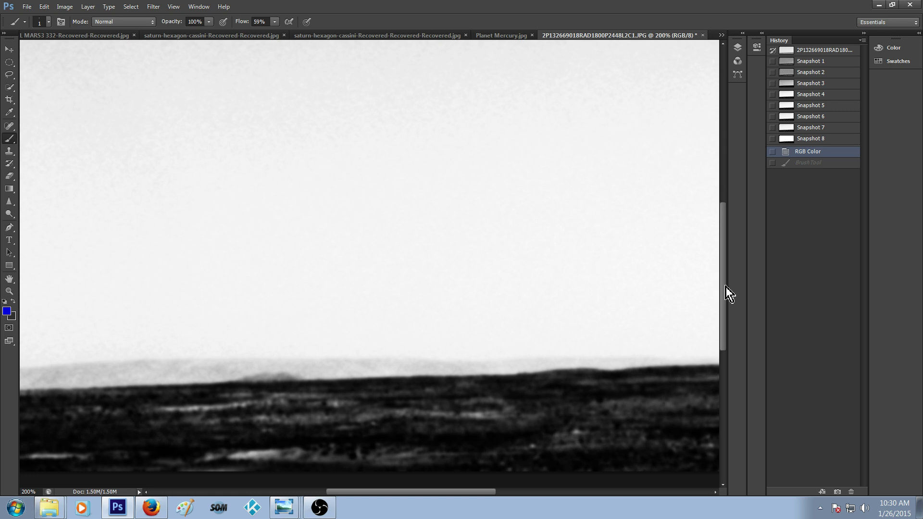
# Step: Trace the light and dark bands in the ground with blue brush strokes at 300% zoom and revert to the RGB Color state
pyautogui.moveTo(725, 282); pyautogui.dragTo(725, 322)
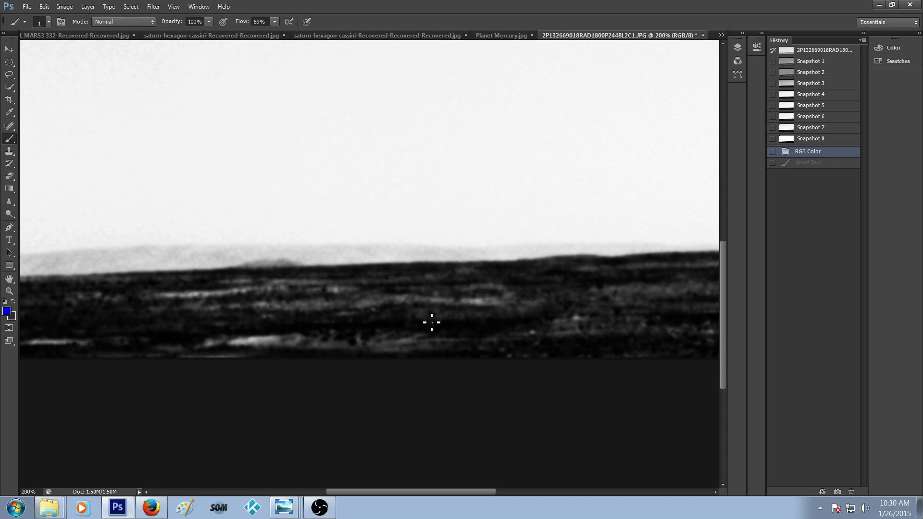
pyautogui.hotkey('ctrl', '+')
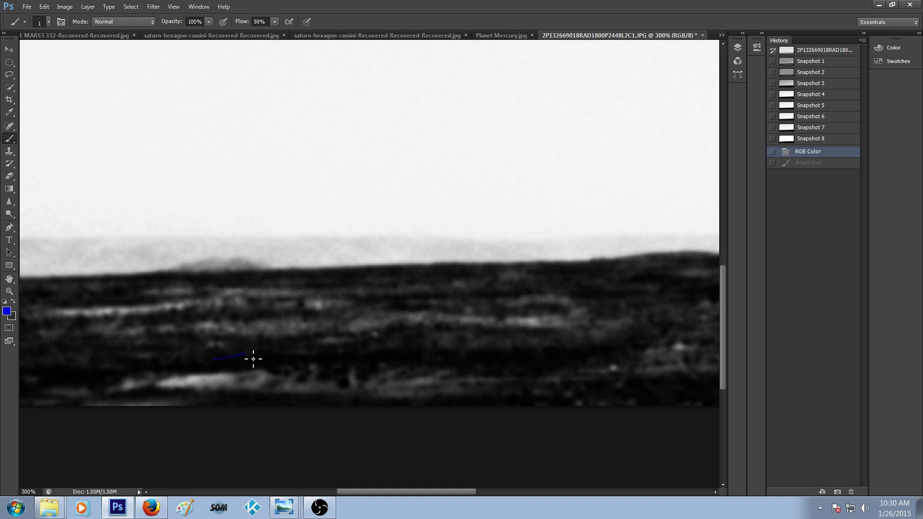
pyautogui.moveTo(254, 359); pyautogui.dragTo(639, 326)
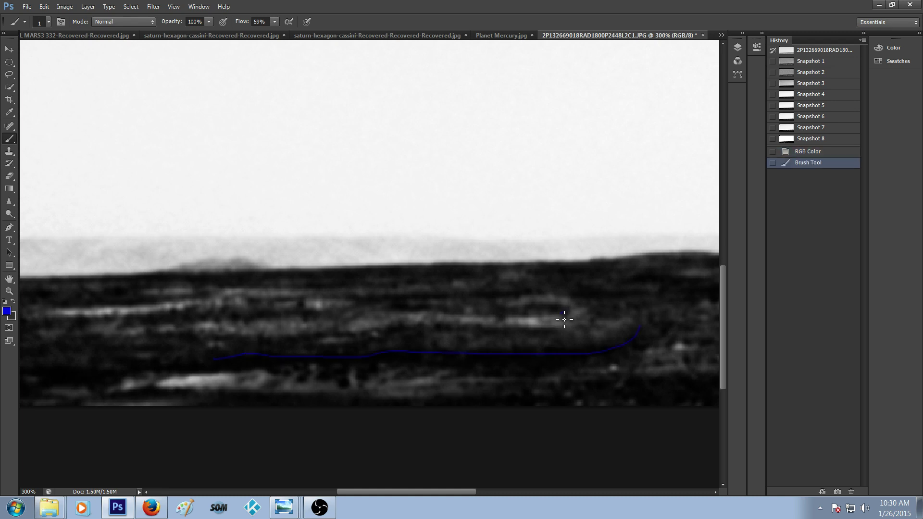
pyautogui.moveTo(550, 323); pyautogui.dragTo(431, 311)
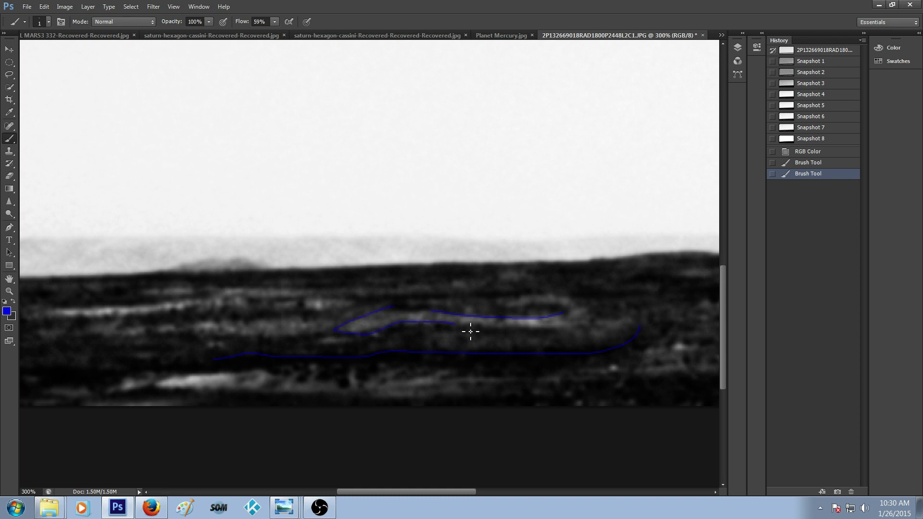
pyautogui.moveTo(525, 329); pyautogui.dragTo(572, 329)
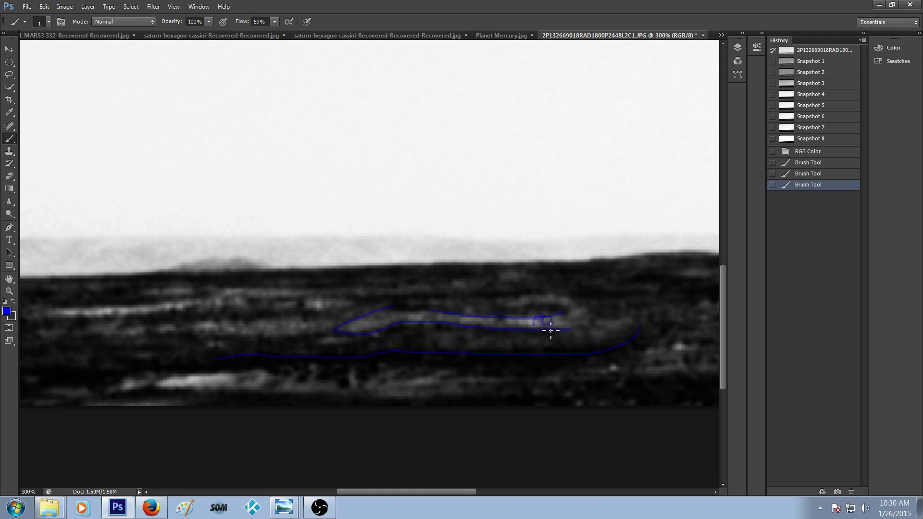
pyautogui.moveTo(538, 327); pyautogui.dragTo(543, 320)
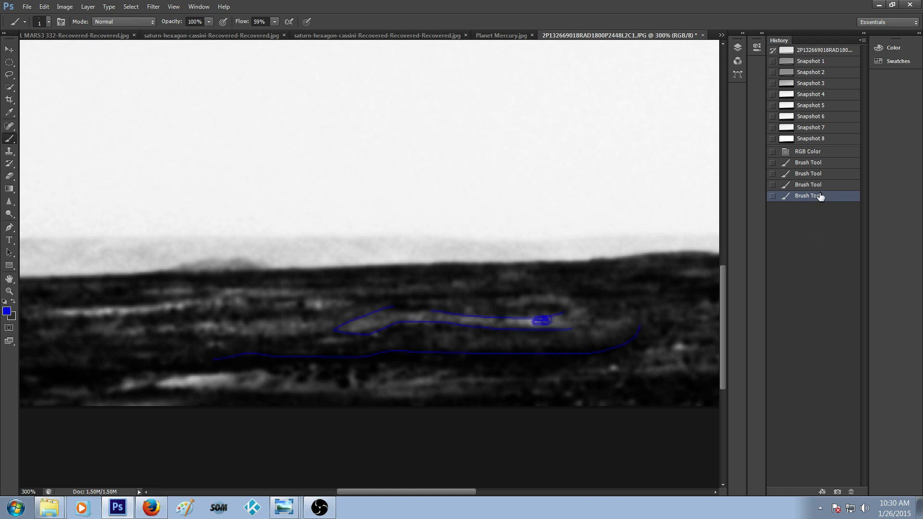
pyautogui.click(811, 152)
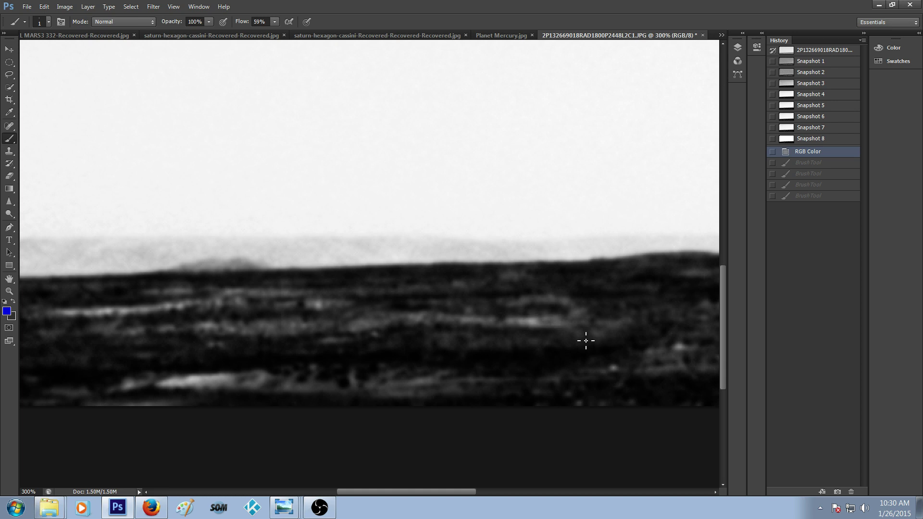
pyautogui.hotkey('ctrl', '-')
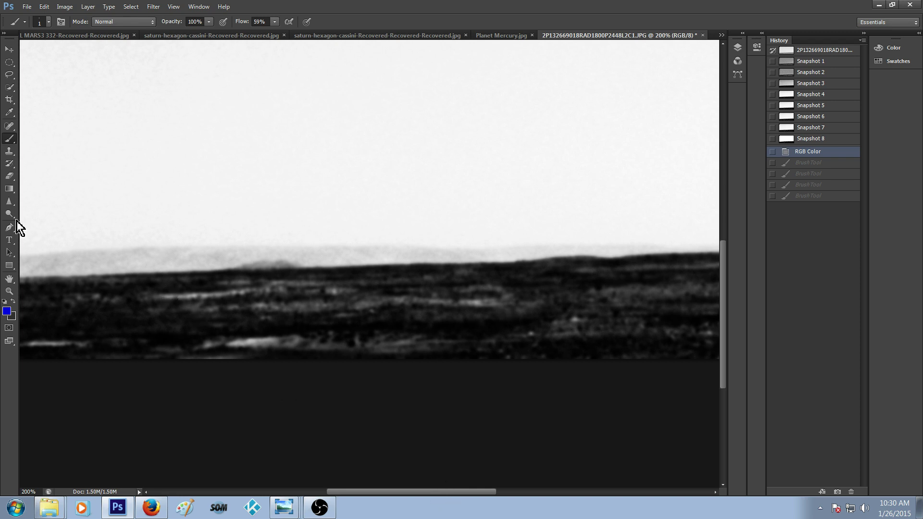
# Step: Set the background color to a bright red with a red value of 254, leaving green and blue at 63
pyautogui.click(12, 317)
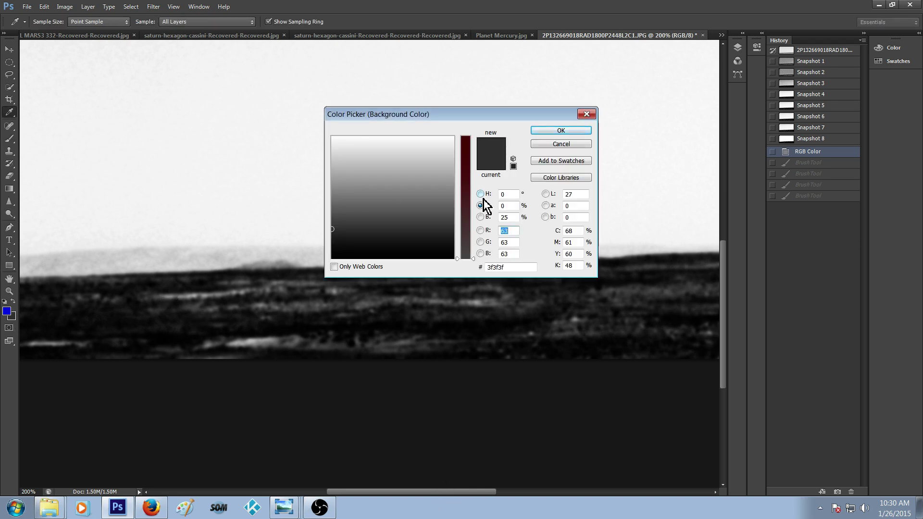
pyautogui.click(480, 230)
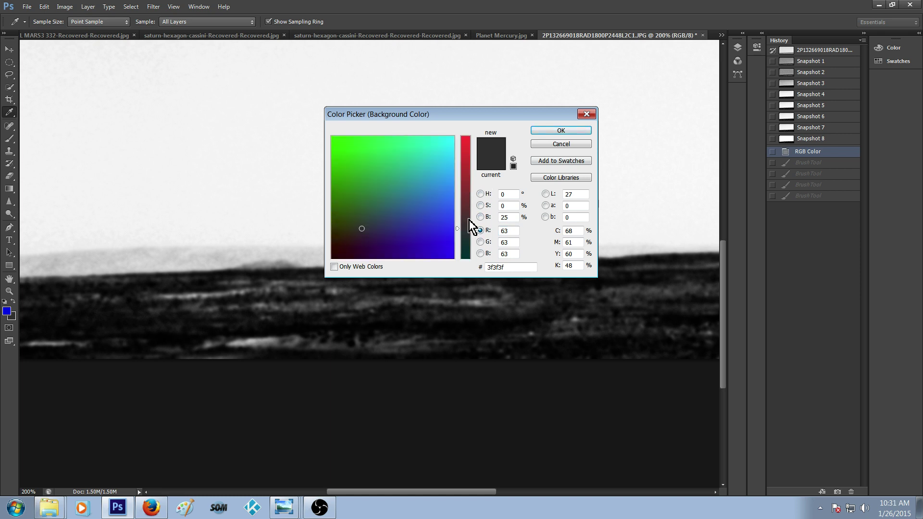
pyautogui.moveTo(473, 232); pyautogui.dragTo(474, 139)
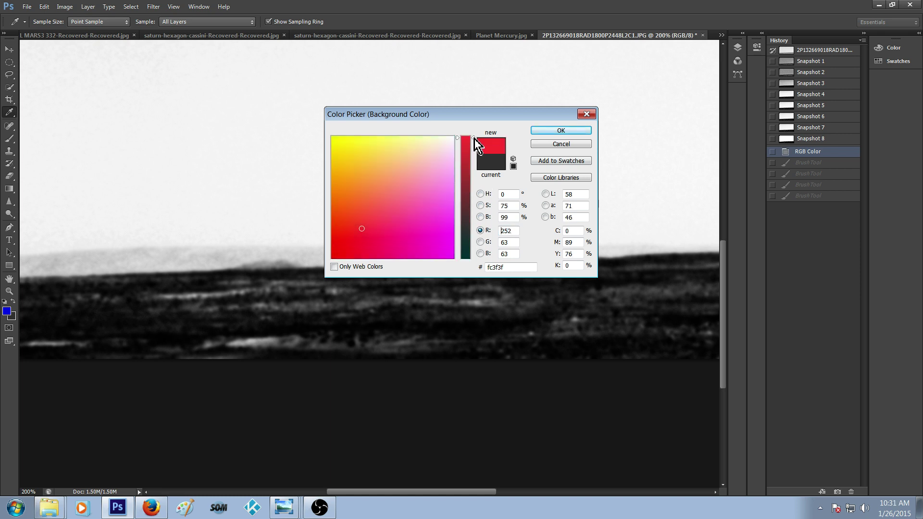
pyautogui.click(542, 129)
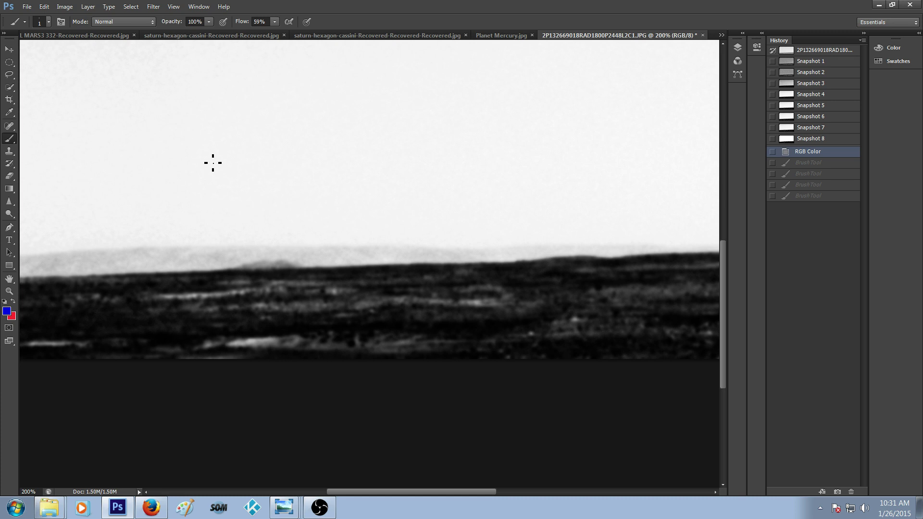
# Step: Set the brush size to 2 px and paint a short blue stroke on the dark ground band
pyautogui.hotkey('ctrl', '+')
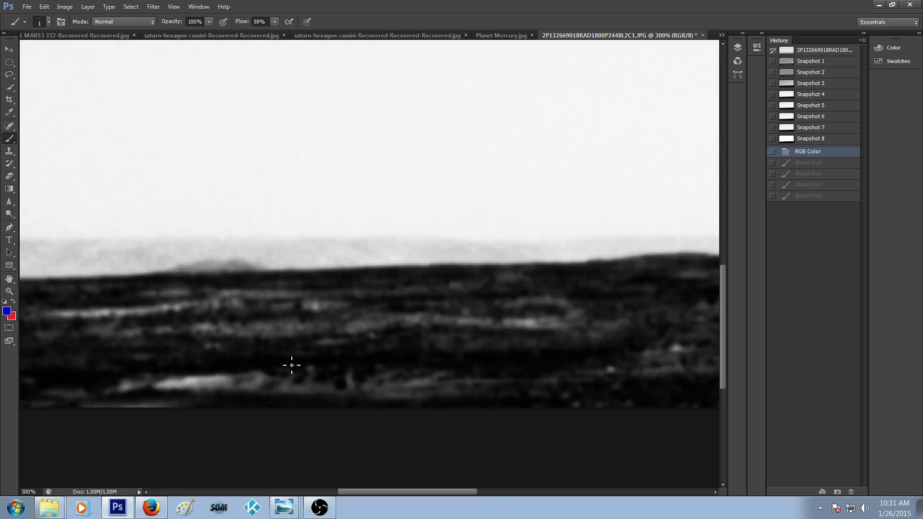
pyautogui.click(48, 24)
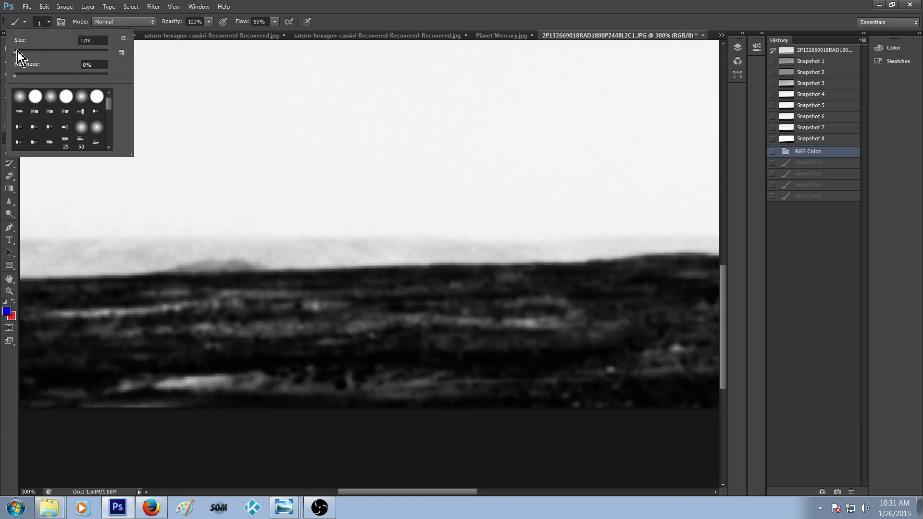
pyautogui.moveTo(17, 51); pyautogui.dragTo(17, 53)
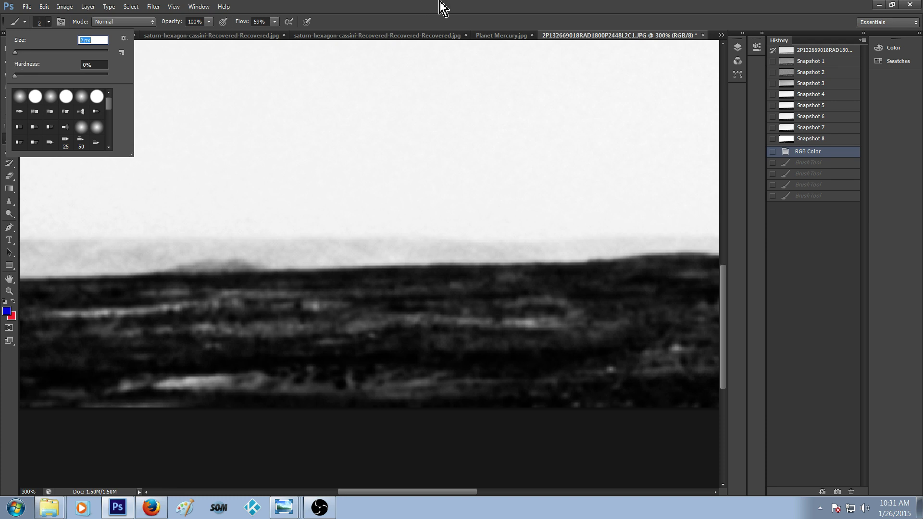
pyautogui.press('Return')
pyautogui.moveTo(260, 366); pyautogui.dragTo(310, 366)
# Step: Swap the foreground and background colors so that the brush paints in red #fe3f3f
pyautogui.click(13, 301)
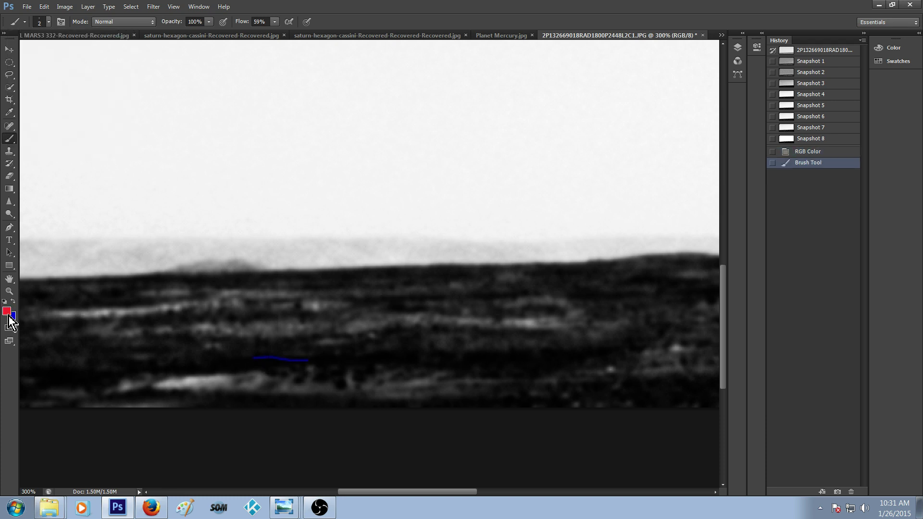
pyautogui.click(7, 311)
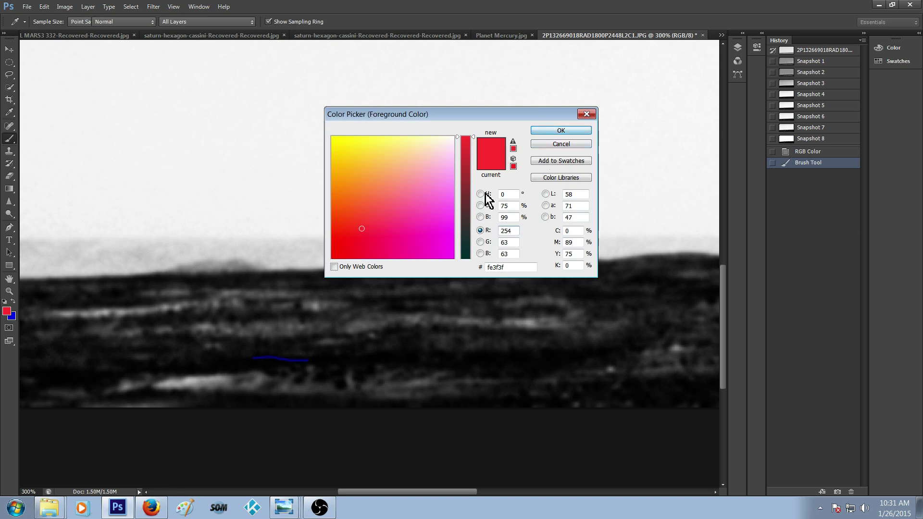
pyautogui.click(553, 131)
# Step: Trace the bands in the middle and left ground with red brush strokes and revert to the RGB Color history state
pyautogui.moveTo(312, 361)
pyautogui.mouseDown()
pyautogui.moveTo(399, 355)
pyautogui.moveTo(593, 365)
pyautogui.moveTo(625, 342)
pyautogui.mouseUp()
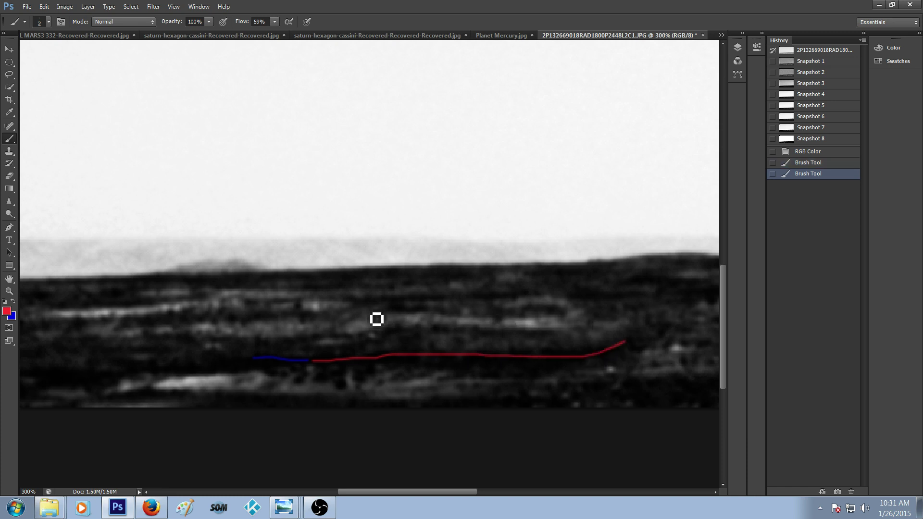
pyautogui.moveTo(335, 330); pyautogui.dragTo(367, 308)
pyautogui.moveTo(343, 337); pyautogui.dragTo(597, 340)
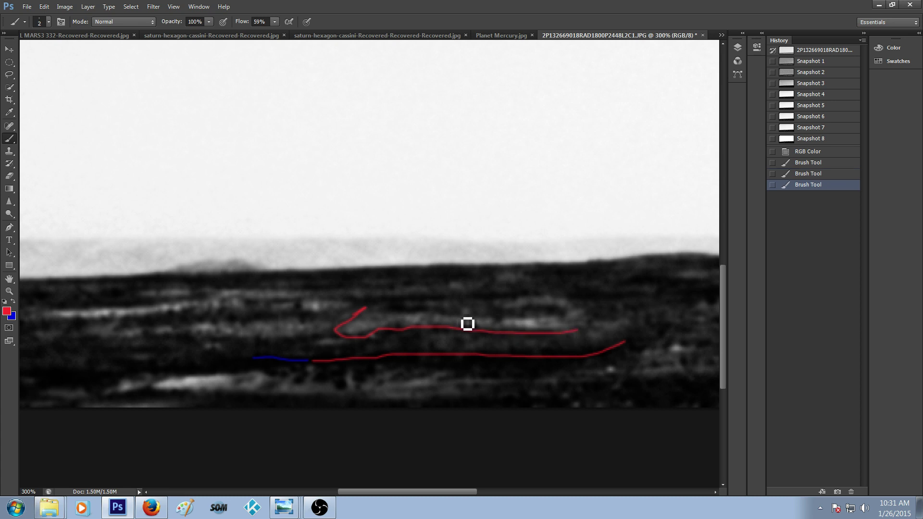
pyautogui.moveTo(370, 318)
pyautogui.mouseDown()
pyautogui.moveTo(538, 323)
pyautogui.moveTo(560, 312)
pyautogui.moveTo(546, 327)
pyautogui.moveTo(554, 326)
pyautogui.moveTo(543, 321)
pyautogui.mouseUp()
pyautogui.moveTo(460, 493); pyautogui.dragTo(389, 492)
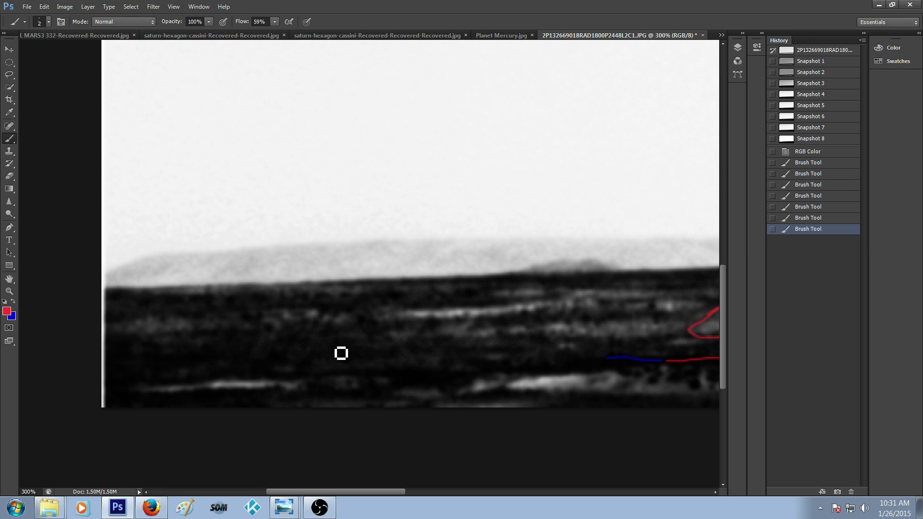
pyautogui.moveTo(400, 310)
pyautogui.mouseDown()
pyautogui.moveTo(495, 311)
pyautogui.moveTo(519, 300)
pyautogui.mouseUp()
pyautogui.moveTo(435, 329)
pyautogui.mouseDown()
pyautogui.moveTo(585, 308)
pyautogui.moveTo(579, 295)
pyautogui.moveTo(502, 291)
pyautogui.moveTo(521, 303)
pyautogui.moveTo(560, 303)
pyautogui.moveTo(476, 318)
pyautogui.moveTo(461, 333)
pyautogui.moveTo(414, 333)
pyautogui.moveTo(423, 334)
pyautogui.mouseUp()
pyautogui.click(829, 155)
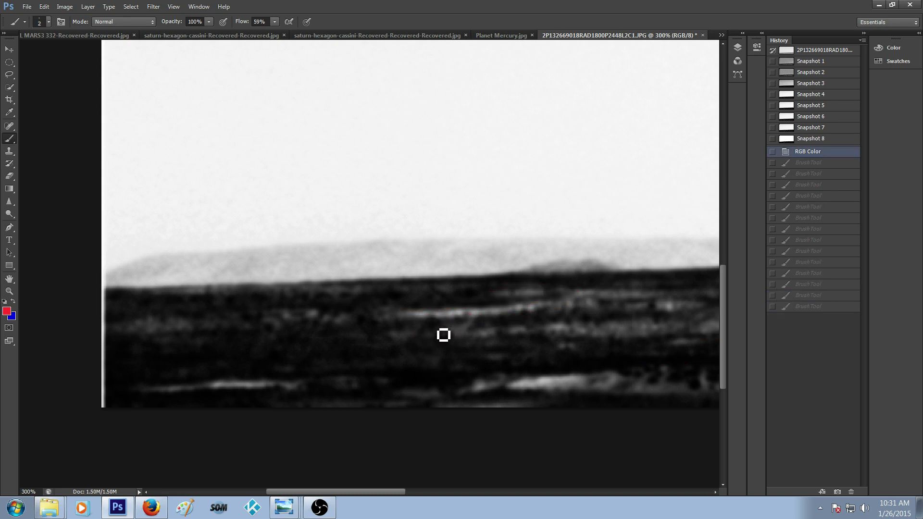
# Step: Mark the short slanted features and the jagged line in the left ground area in red and revert to the RGB Color state
pyautogui.moveTo(439, 340); pyautogui.dragTo(439, 336)
pyautogui.moveTo(439, 336)
pyautogui.mouseDown()
pyautogui.moveTo(480, 325)
pyautogui.moveTo(465, 335)
pyautogui.moveTo(485, 324)
pyautogui.moveTo(462, 332)
pyautogui.mouseUp()
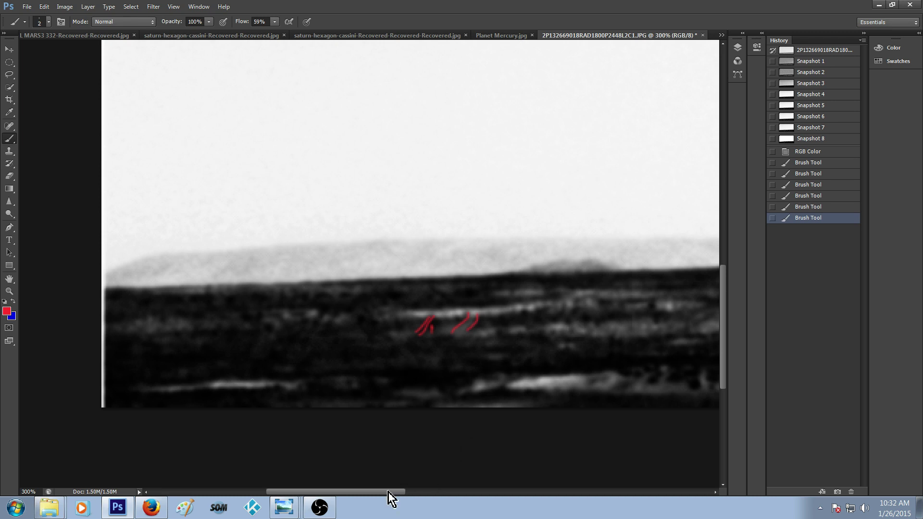
pyautogui.moveTo(388, 492); pyautogui.dragTo(417, 496)
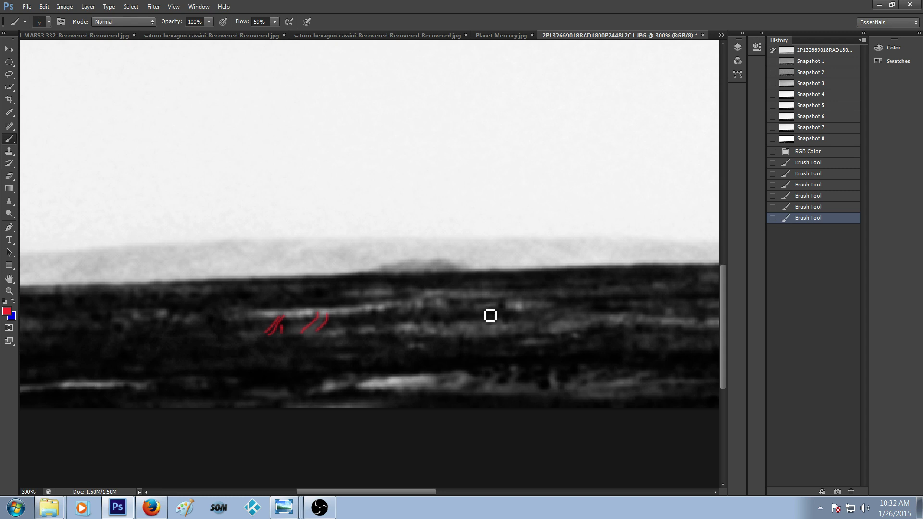
pyautogui.moveTo(357, 494); pyautogui.dragTo(333, 489)
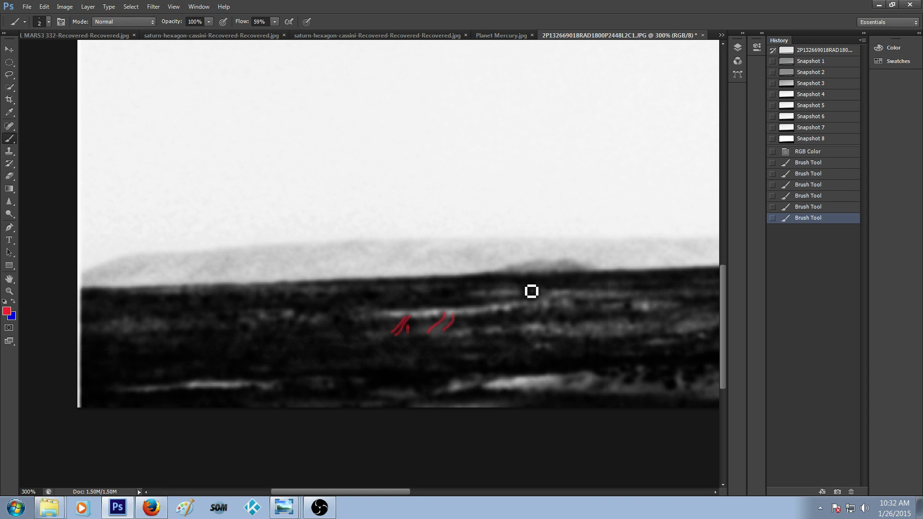
pyautogui.moveTo(354, 366)
pyautogui.mouseDown()
pyautogui.moveTo(337, 362)
pyautogui.moveTo(416, 363)
pyautogui.mouseUp()
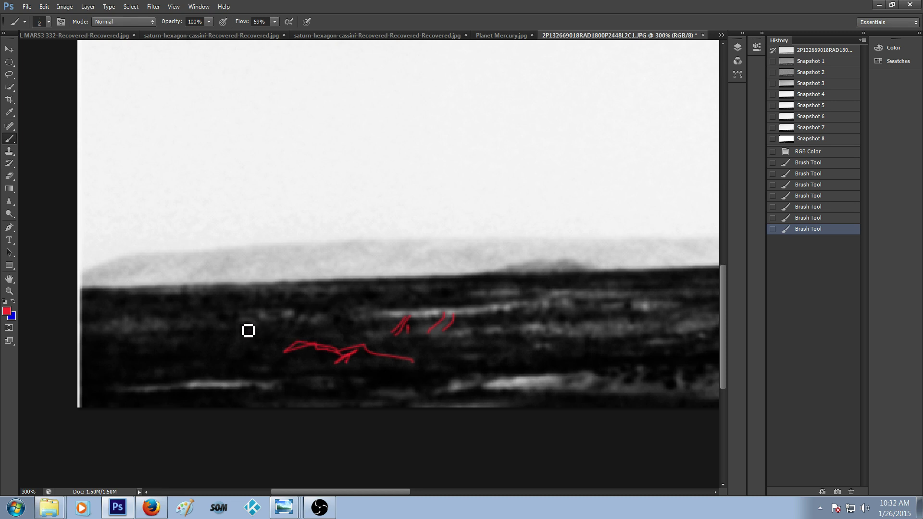
pyautogui.moveTo(239, 320)
pyautogui.mouseDown()
pyautogui.moveTo(257, 343)
pyautogui.moveTo(249, 330)
pyautogui.moveTo(243, 340)
pyautogui.moveTo(252, 343)
pyautogui.moveTo(260, 317)
pyautogui.mouseUp()
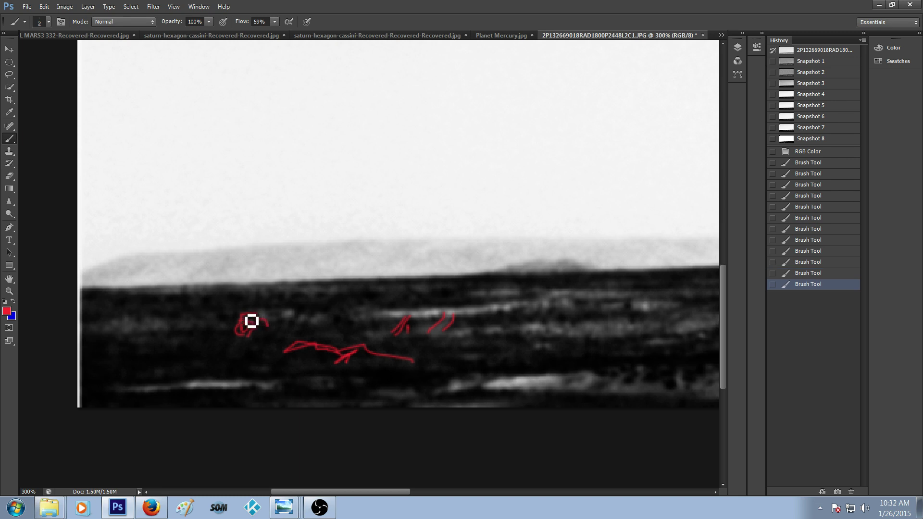
pyautogui.moveTo(268, 318)
pyautogui.mouseDown()
pyautogui.moveTo(299, 315)
pyautogui.moveTo(288, 326)
pyautogui.mouseUp()
pyautogui.click(827, 152)
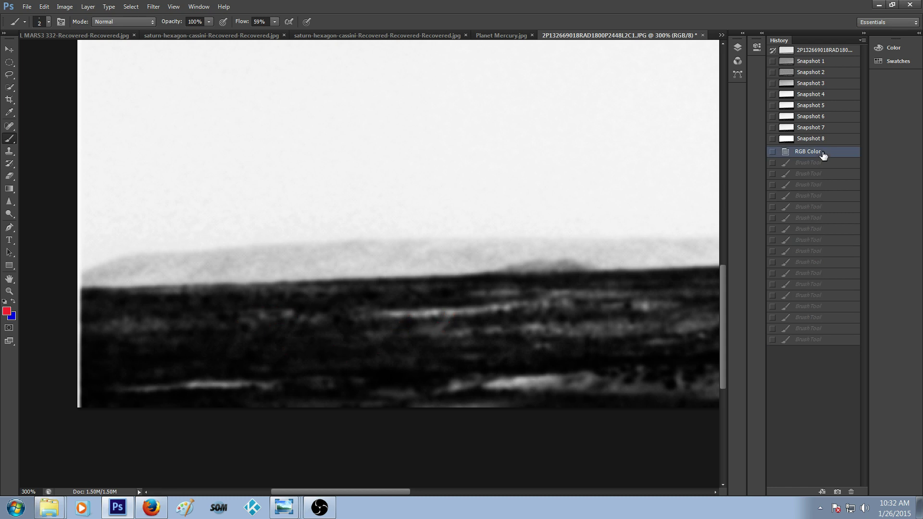
# Step: Sketch red U-shaped outlines and horizontal lines over the left ground features and revert to the RGB Color state
pyautogui.moveTo(236, 330)
pyautogui.mouseDown()
pyautogui.moveTo(231, 363)
pyautogui.moveTo(248, 365)
pyautogui.moveTo(259, 343)
pyautogui.moveTo(313, 348)
pyautogui.moveTo(300, 323)
pyautogui.moveTo(272, 366)
pyautogui.moveTo(279, 369)
pyautogui.moveTo(318, 321)
pyautogui.moveTo(290, 354)
pyautogui.moveTo(298, 319)
pyautogui.moveTo(287, 325)
pyautogui.moveTo(345, 311)
pyautogui.mouseUp()
pyautogui.moveTo(288, 335); pyautogui.dragTo(343, 334)
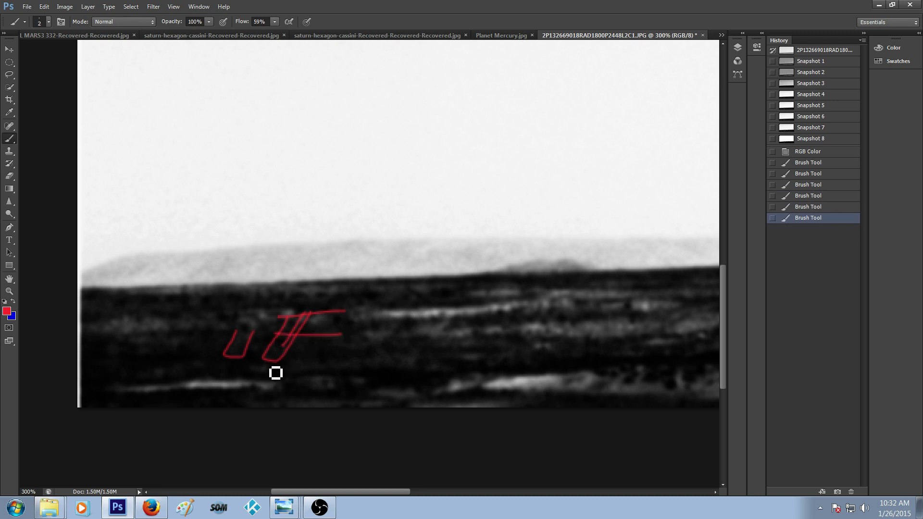
pyautogui.moveTo(267, 369); pyautogui.dragTo(341, 361)
pyautogui.moveTo(287, 390); pyautogui.dragTo(308, 390)
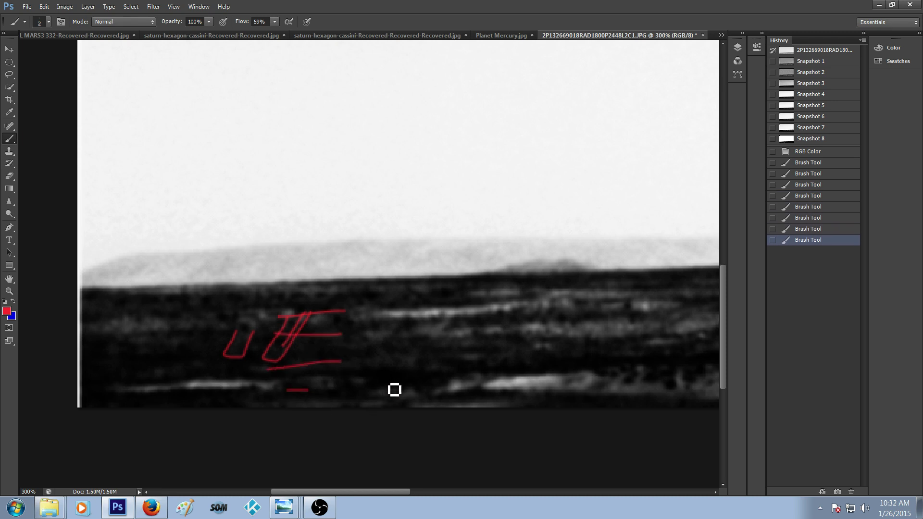
pyautogui.click(808, 152)
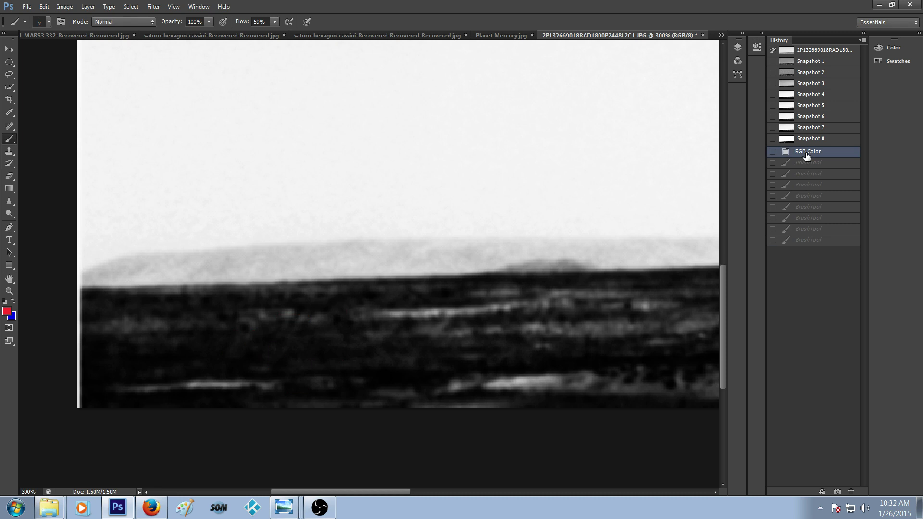
# Step: Outline the small gray patches near the image's lower edge and the long line above them in red, and revert to RGB Color
pyautogui.moveTo(304, 393)
pyautogui.mouseDown()
pyautogui.moveTo(346, 398)
pyautogui.moveTo(362, 385)
pyautogui.moveTo(356, 388)
pyautogui.mouseUp()
pyautogui.moveTo(300, 386)
pyautogui.mouseDown()
pyautogui.moveTo(345, 376)
pyautogui.moveTo(350, 405)
pyautogui.moveTo(352, 378)
pyautogui.moveTo(353, 399)
pyautogui.mouseUp()
pyautogui.click(362, 407)
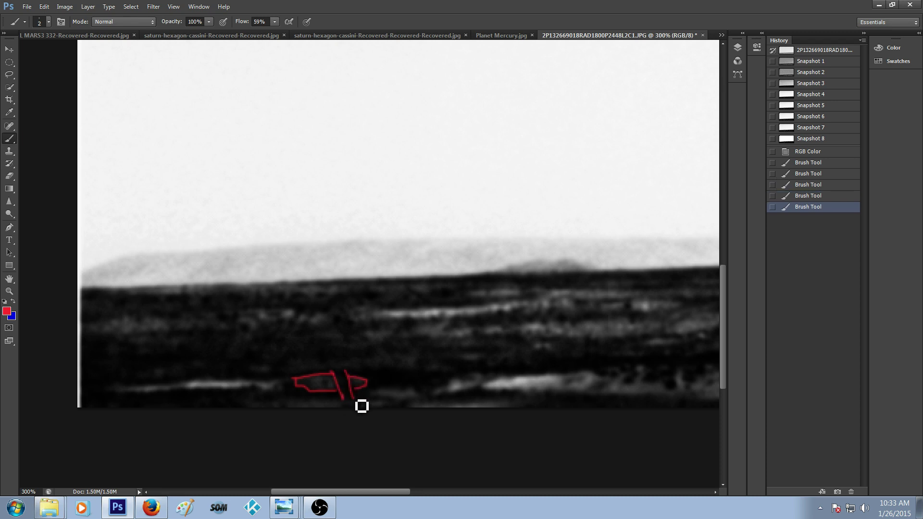
pyautogui.moveTo(278, 375); pyautogui.dragTo(461, 371)
pyautogui.moveTo(318, 383); pyautogui.dragTo(330, 390)
pyautogui.click(329, 390)
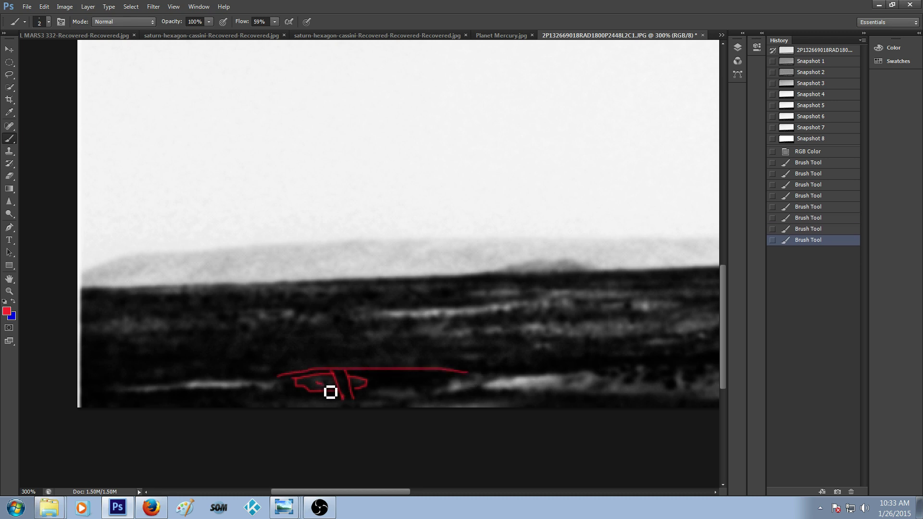
pyautogui.click(828, 152)
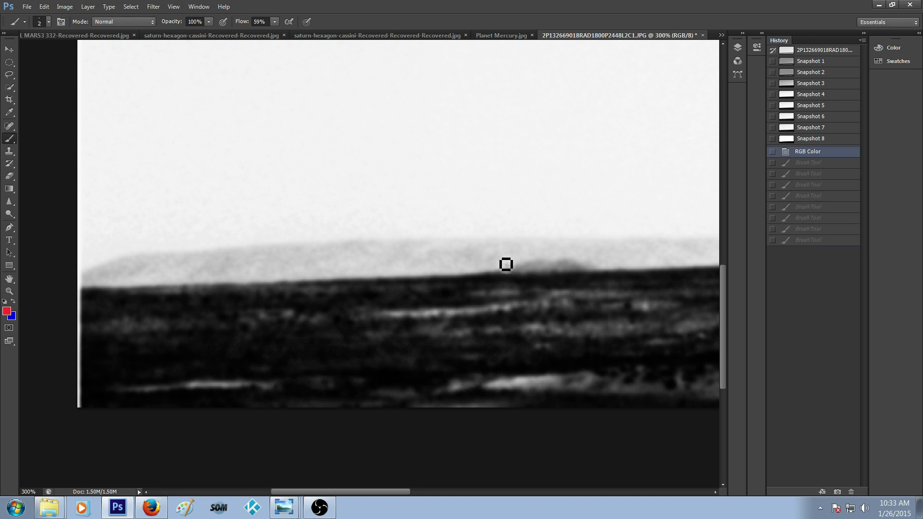
# Step: At 200% zoom, trace the straight ledges and short uprights below the right part of the horizon in red and revert to RGB Color
pyautogui.hotkey('ctrl', '-')
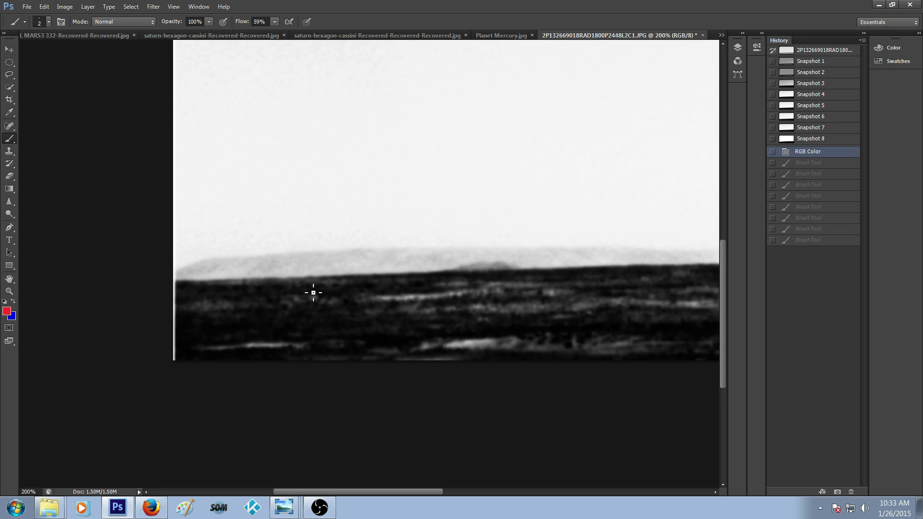
pyautogui.moveTo(350, 490); pyautogui.dragTo(464, 492)
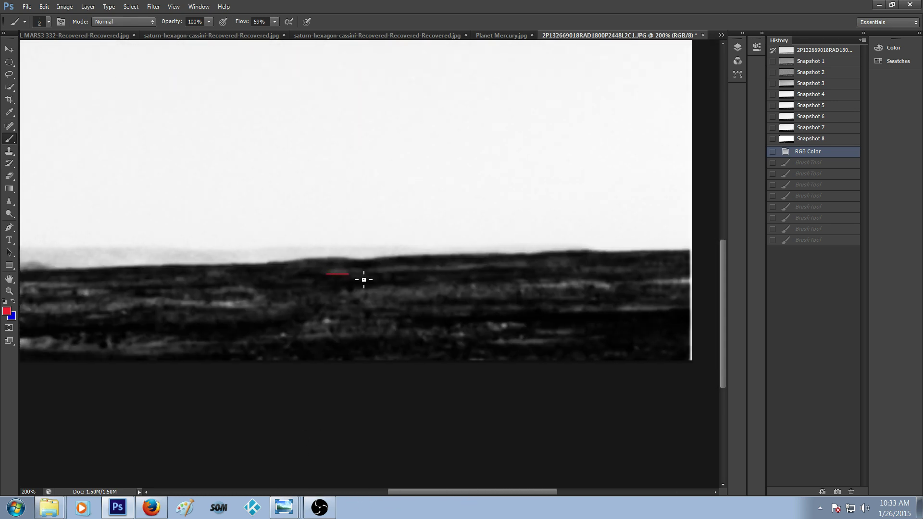
pyautogui.moveTo(387, 279); pyautogui.dragTo(385, 283)
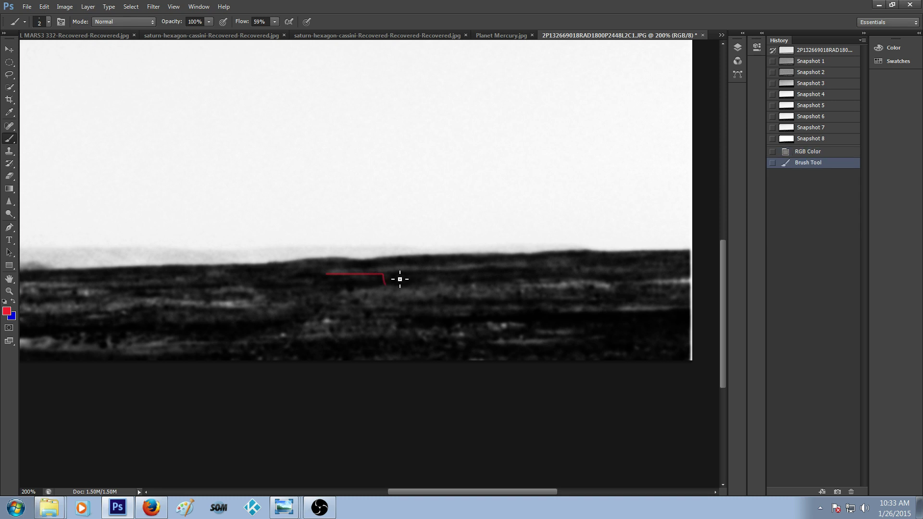
pyautogui.moveTo(394, 282)
pyautogui.mouseDown()
pyautogui.moveTo(483, 277)
pyautogui.moveTo(483, 286)
pyautogui.moveTo(482, 278)
pyautogui.moveTo(519, 268)
pyautogui.mouseUp()
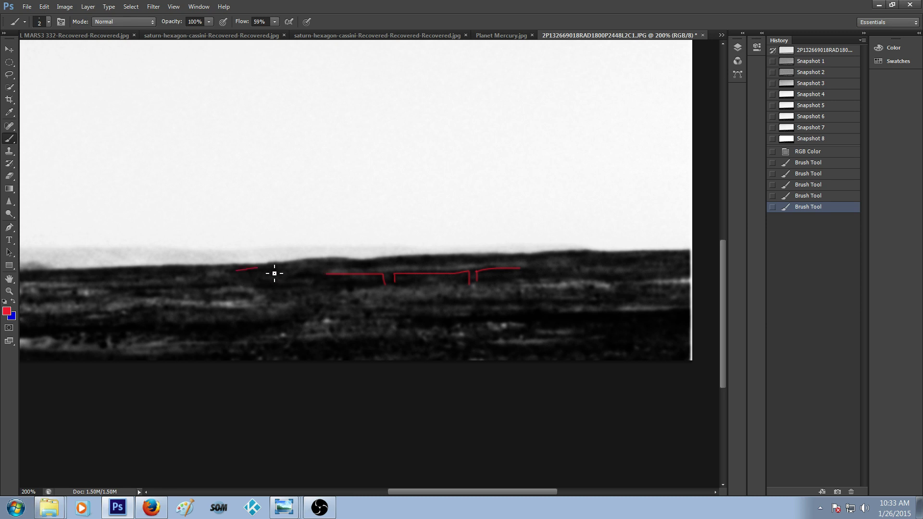
pyautogui.moveTo(357, 276)
pyautogui.mouseDown()
pyautogui.moveTo(529, 264)
pyautogui.moveTo(363, 283)
pyautogui.moveTo(312, 278)
pyautogui.moveTo(433, 272)
pyautogui.mouseUp()
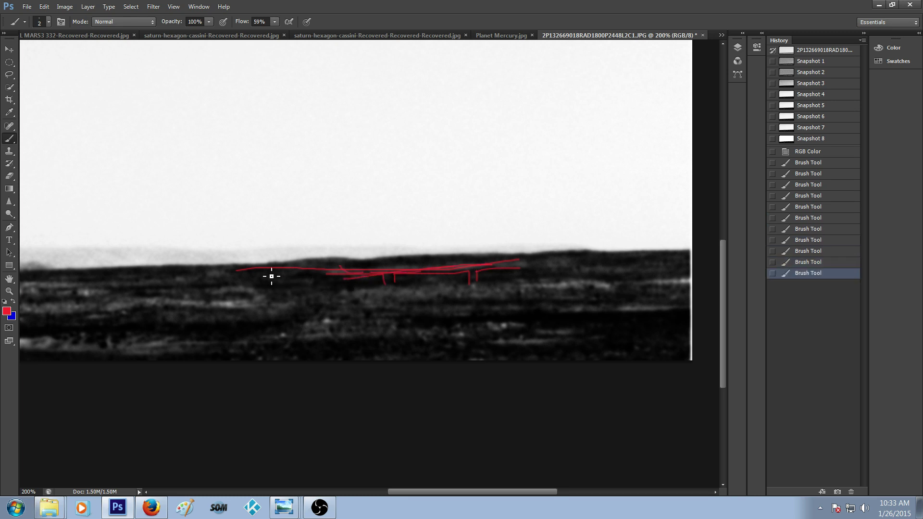
pyautogui.click(830, 152)
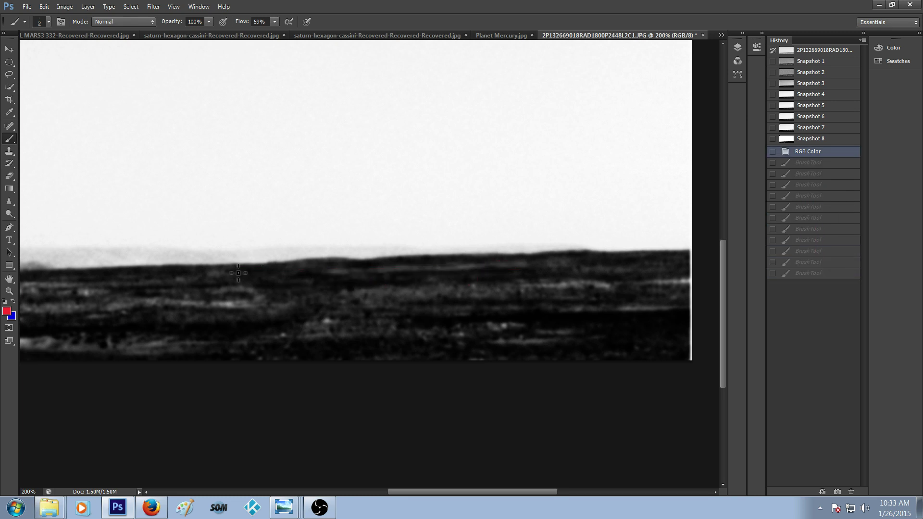
# Step: Retrace the ledge lines just below the right horizon with fresh red strokes and revert to the RGB Color state
pyautogui.moveTo(305, 273); pyautogui.dragTo(350, 273)
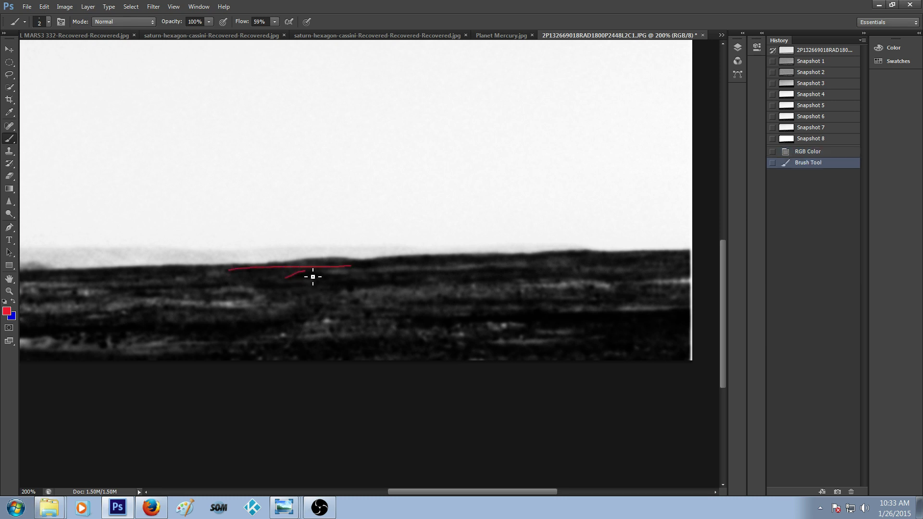
pyautogui.moveTo(378, 278); pyautogui.dragTo(385, 281)
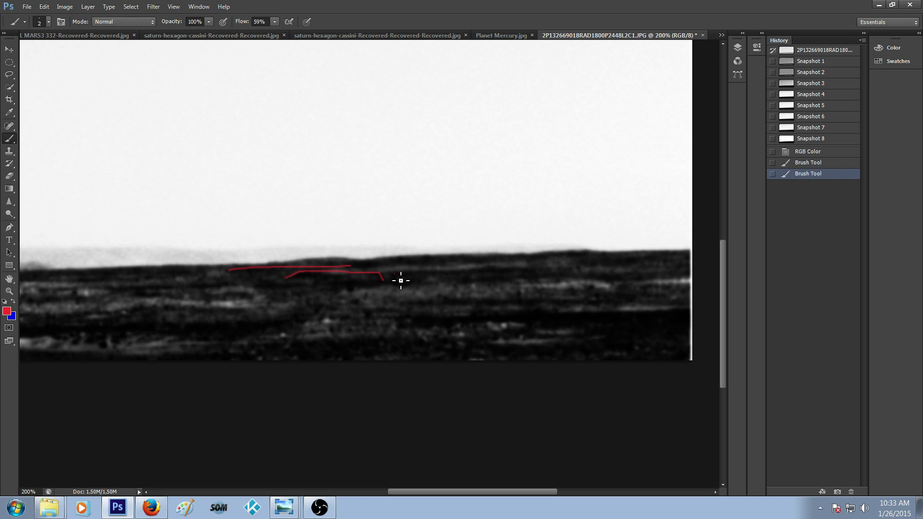
pyautogui.click(401, 279)
pyautogui.moveTo(469, 274); pyautogui.dragTo(583, 269)
pyautogui.click(827, 152)
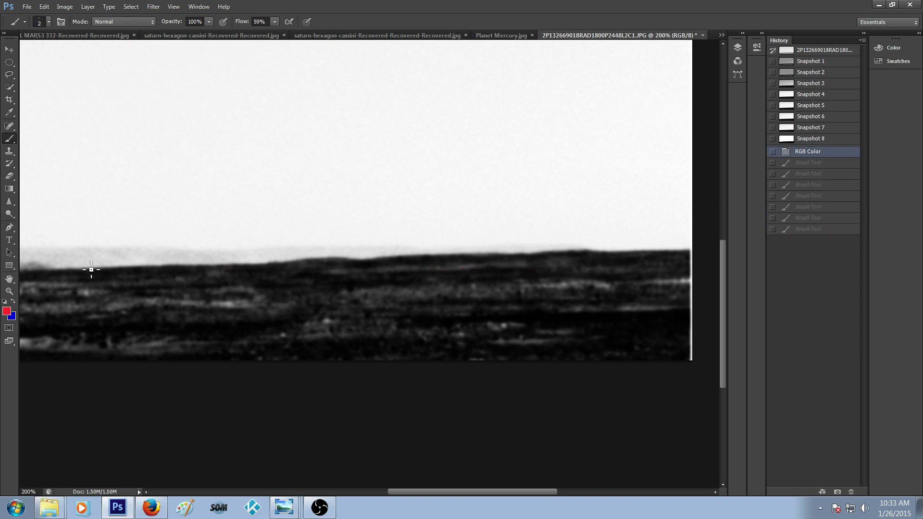
# Step: Lighten two patches of the dark ground below the right horizon using the Dodge tool with Midtones range and 3% exposure
pyautogui.click(9, 215)
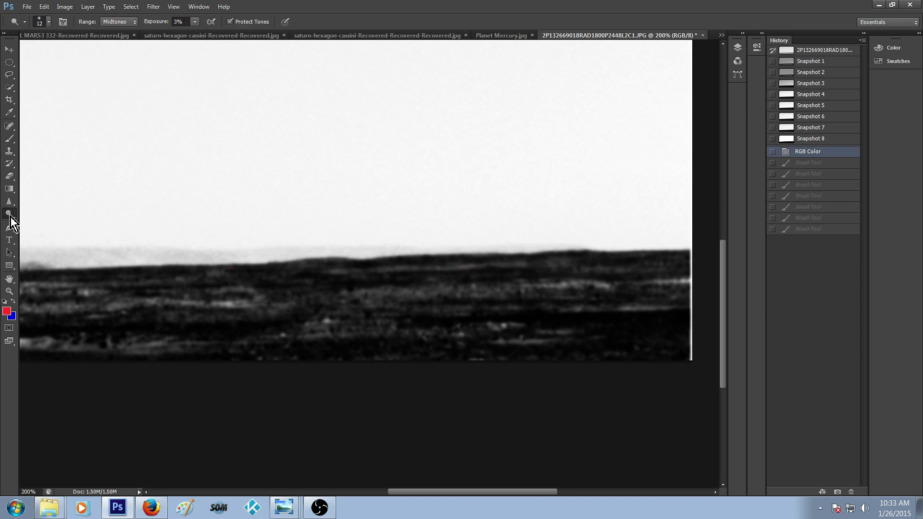
pyautogui.click(133, 23)
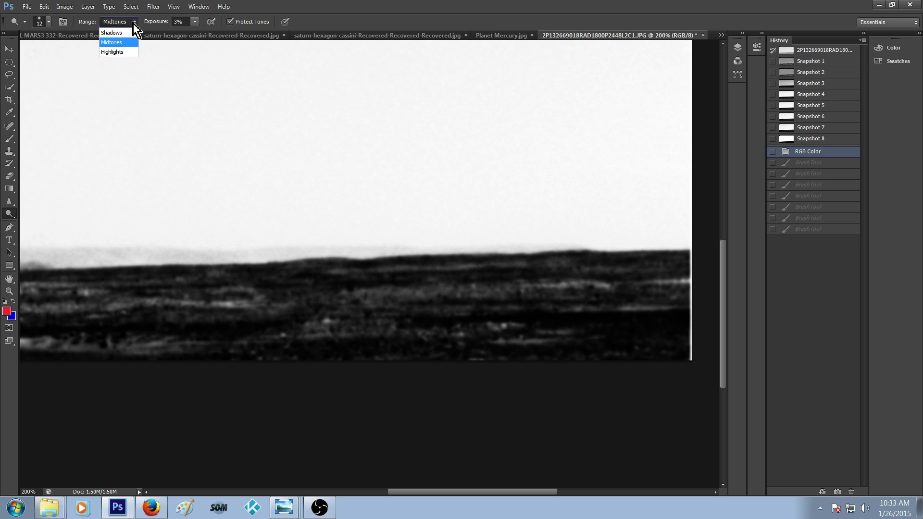
pyautogui.click(130, 40)
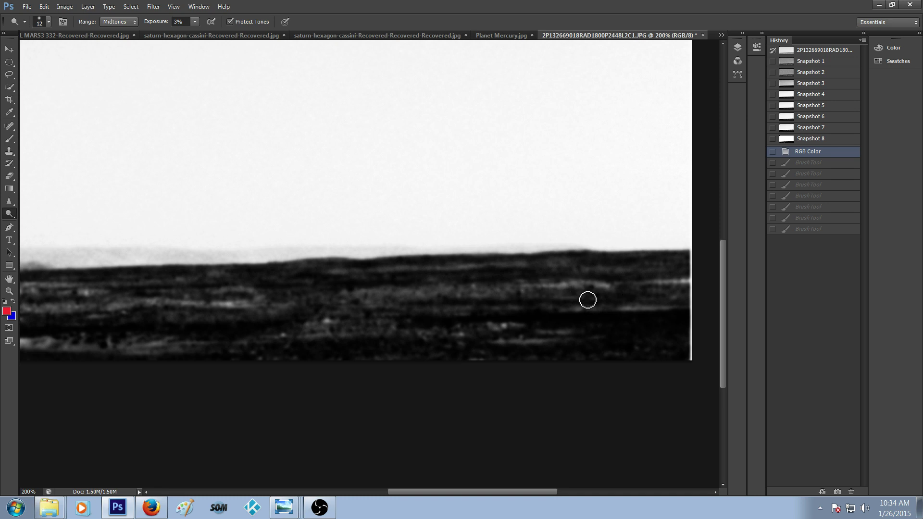
pyautogui.moveTo(621, 294)
pyautogui.mouseDown()
pyautogui.moveTo(680, 299)
pyautogui.moveTo(613, 318)
pyautogui.mouseUp()
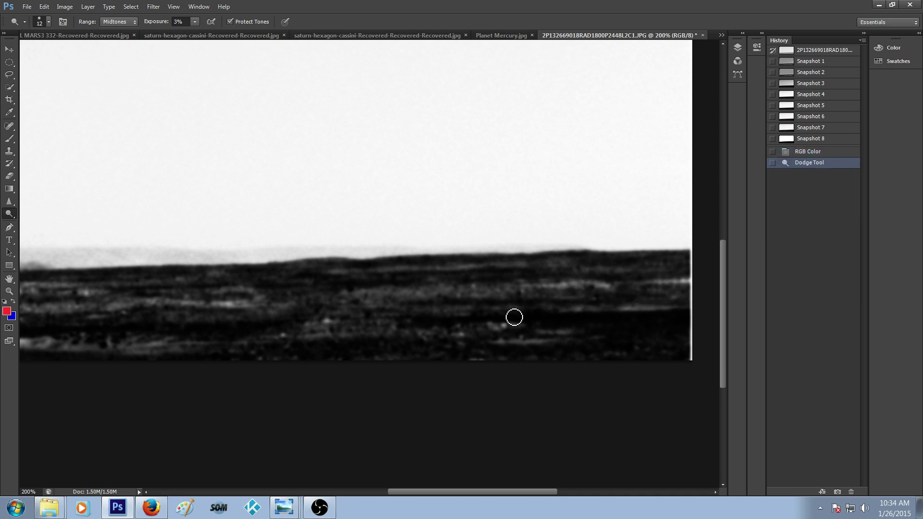
pyautogui.moveTo(480, 323); pyautogui.dragTo(537, 322)
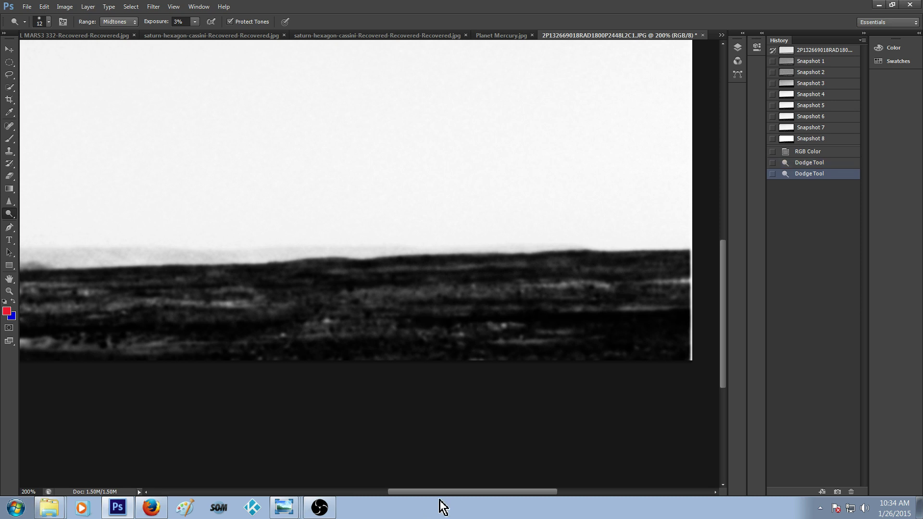
# Step: Restore Snapshot 5 and then Snapshot 4, and dodge the light streak below the left part of the horizon
pyautogui.click(823, 107)
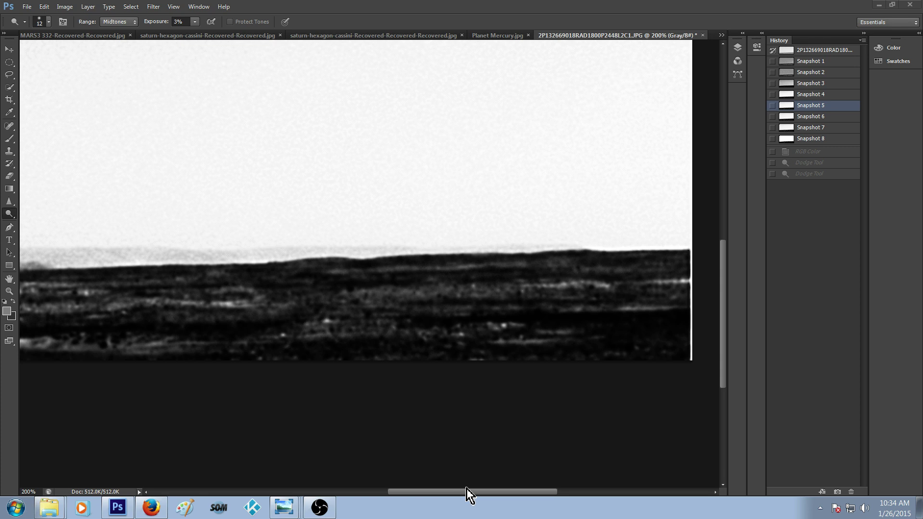
pyautogui.click(824, 94)
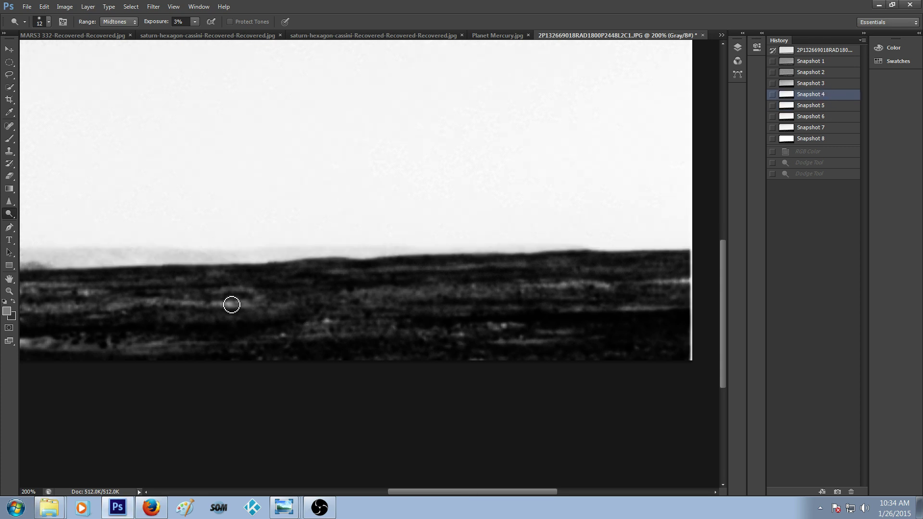
pyautogui.moveTo(221, 298); pyautogui.dragTo(252, 296)
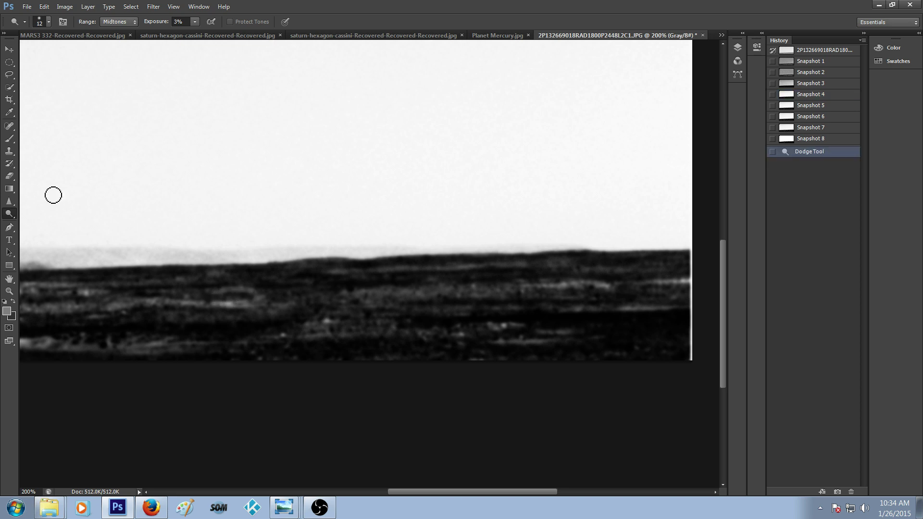
# Step: Outline the curved light patch and the long streak beside it in gray with the Brush tool, continuing at 300% zoom
pyautogui.click(9, 139)
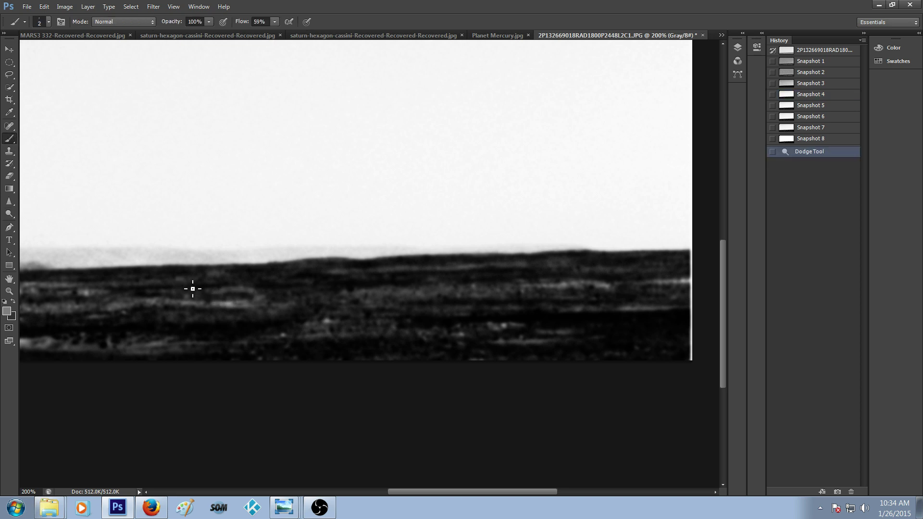
pyautogui.click(254, 305)
pyautogui.moveTo(256, 294)
pyautogui.mouseDown()
pyautogui.moveTo(250, 307)
pyautogui.moveTo(257, 304)
pyautogui.mouseUp()
pyautogui.hotkey('ctrl', '+')
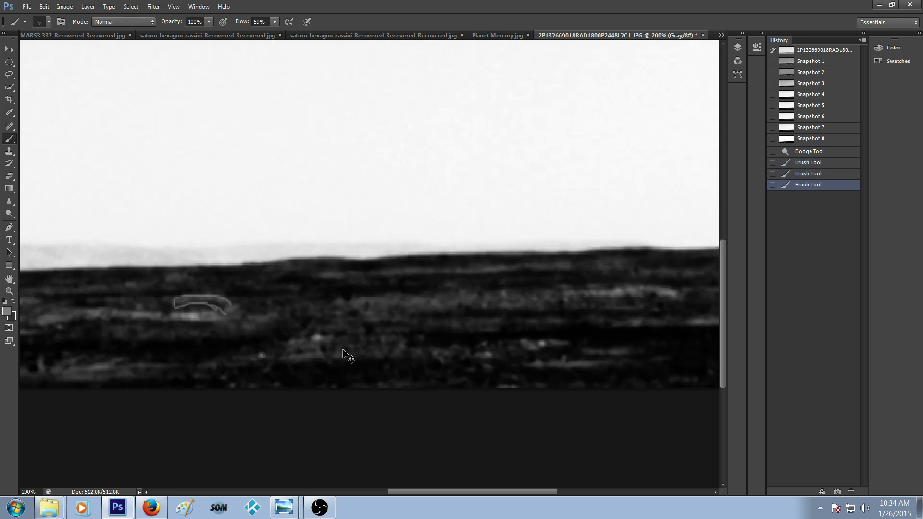
pyautogui.moveTo(472, 492); pyautogui.dragTo(425, 492)
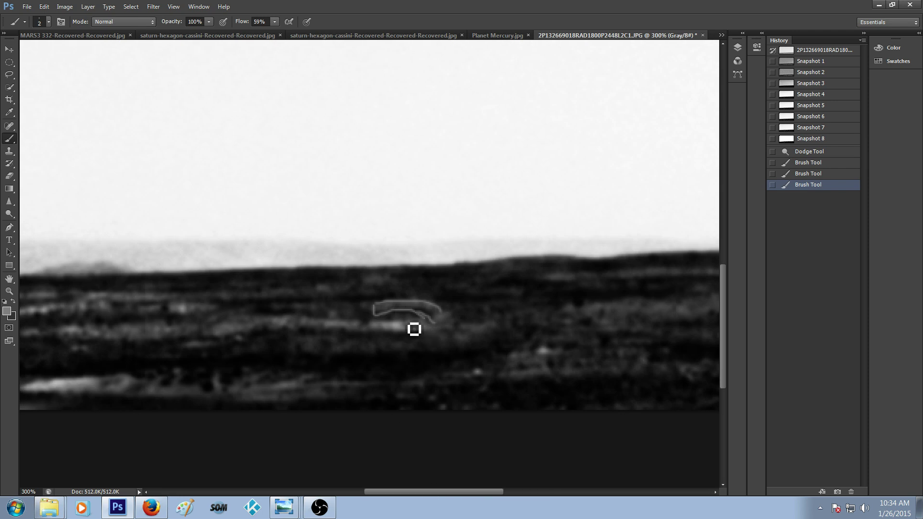
pyautogui.moveTo(389, 316)
pyautogui.mouseDown()
pyautogui.moveTo(442, 311)
pyautogui.moveTo(460, 319)
pyautogui.moveTo(434, 342)
pyautogui.moveTo(203, 343)
pyautogui.moveTo(243, 324)
pyautogui.moveTo(401, 331)
pyautogui.mouseUp()
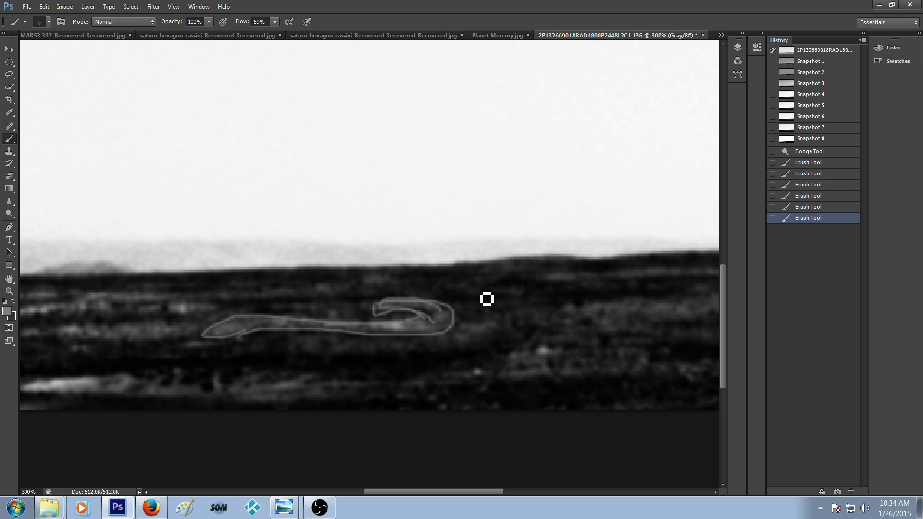
# Step: Step from Snapshot 5 to Snapshot 6 and examine the ground below the horizon before returning to 100% zoom
pyautogui.click(817, 108)
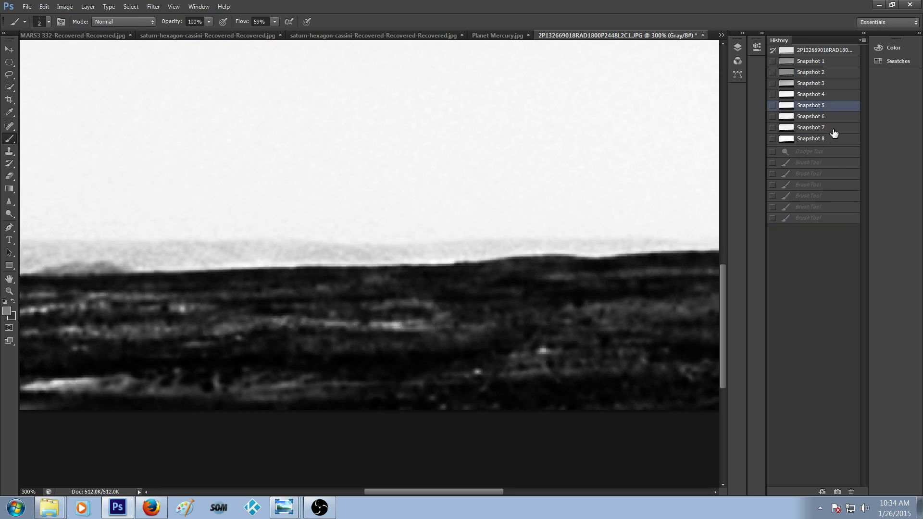
pyautogui.click(837, 117)
pyautogui.click(474, 503)
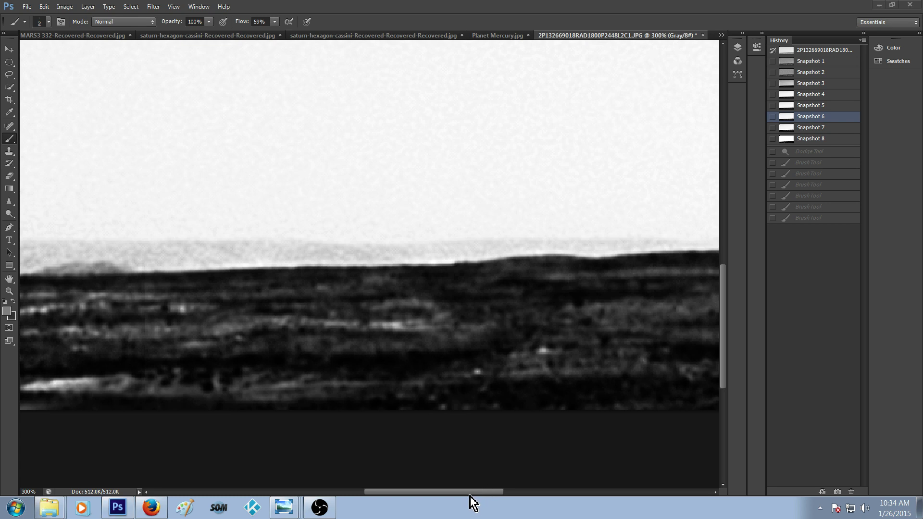
pyautogui.click(457, 492)
pyautogui.moveTo(440, 492); pyautogui.dragTo(407, 493)
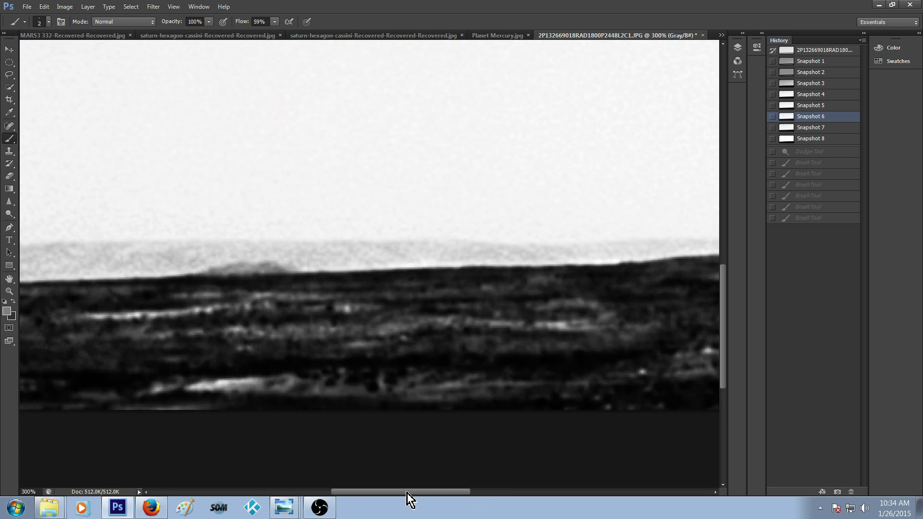
pyautogui.hotkey('ctrl', '-')
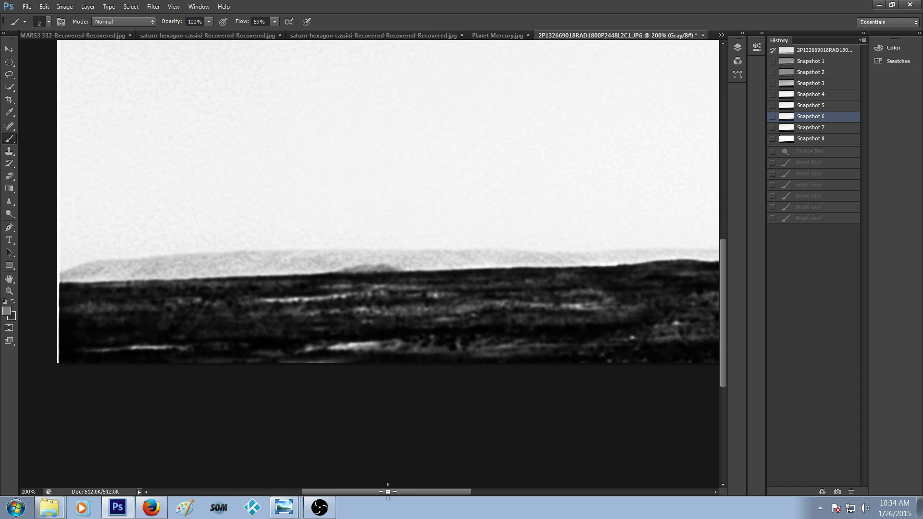
pyautogui.hotkey('ctrl', '-')
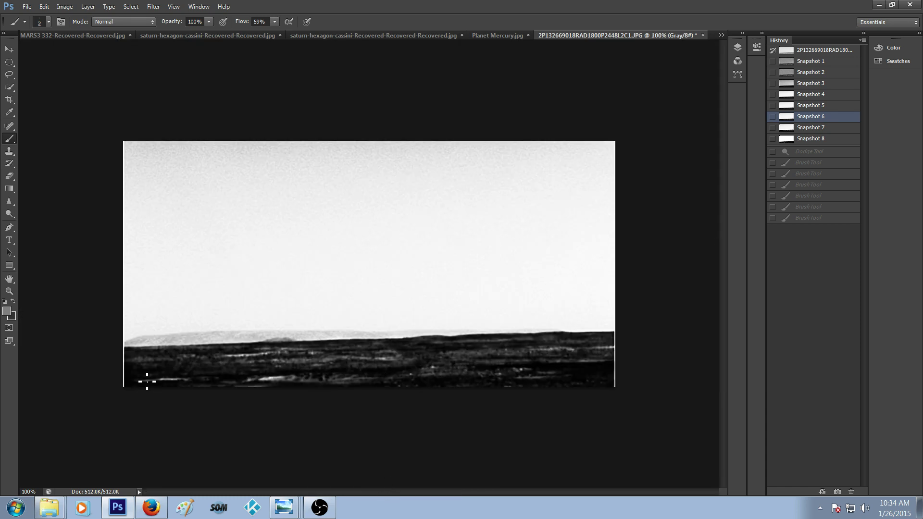
# Step: Enlarge the Snapshot 6 view to about 143% and convert the image to RGB Color mode
pyautogui.click(9, 292)
pyautogui.moveTo(65, 289); pyautogui.dragTo(70, 283)
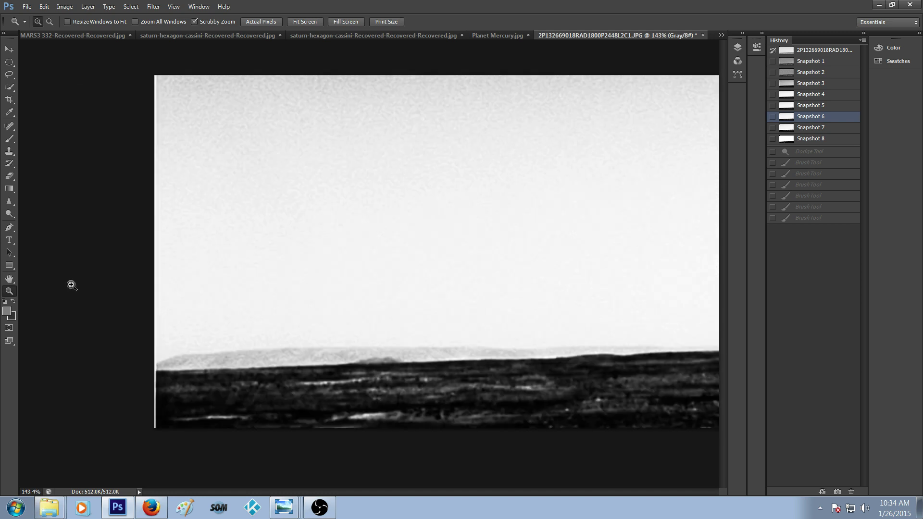
pyautogui.moveTo(321, 494); pyautogui.dragTo(359, 493)
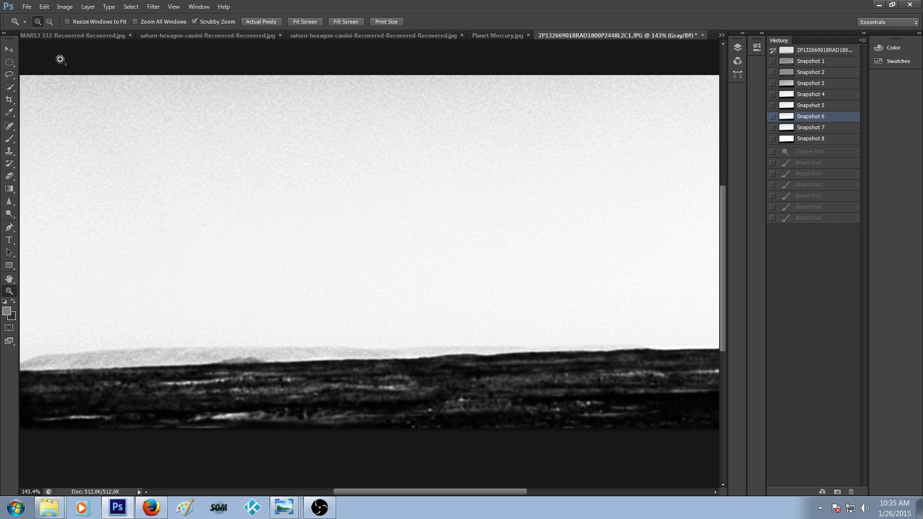
pyautogui.click(63, 9)
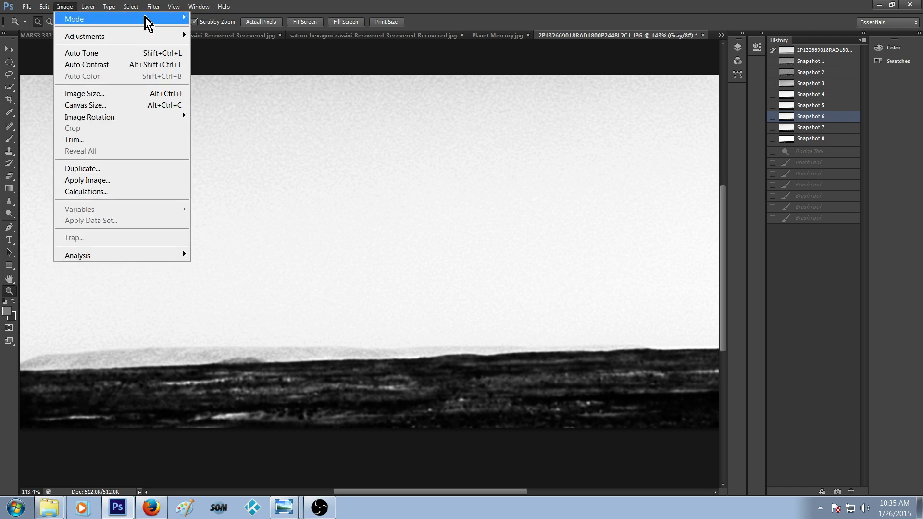
pyautogui.moveTo(149, 19)
pyautogui.click(216, 64)
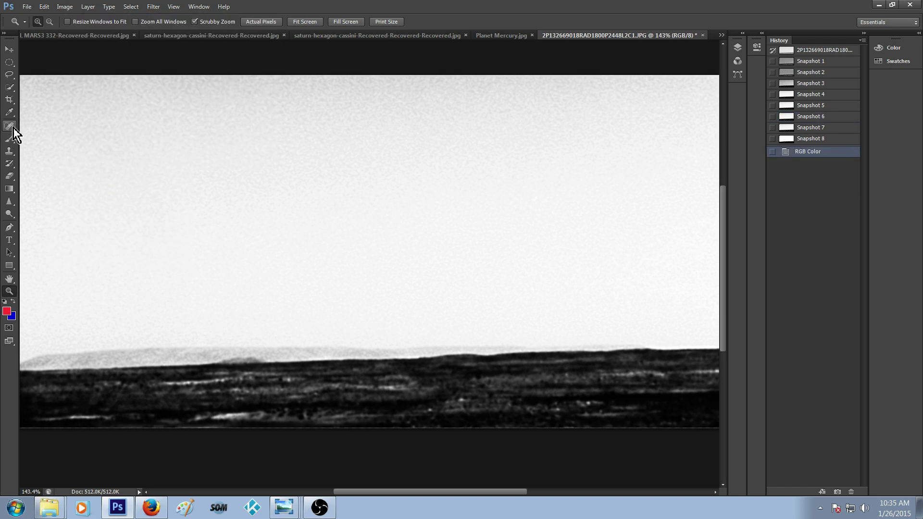
# Step: Sketch red box and U-shaped outlines on the left ground and trace the nearby light streak with its curved end and supports
pyautogui.click(9, 139)
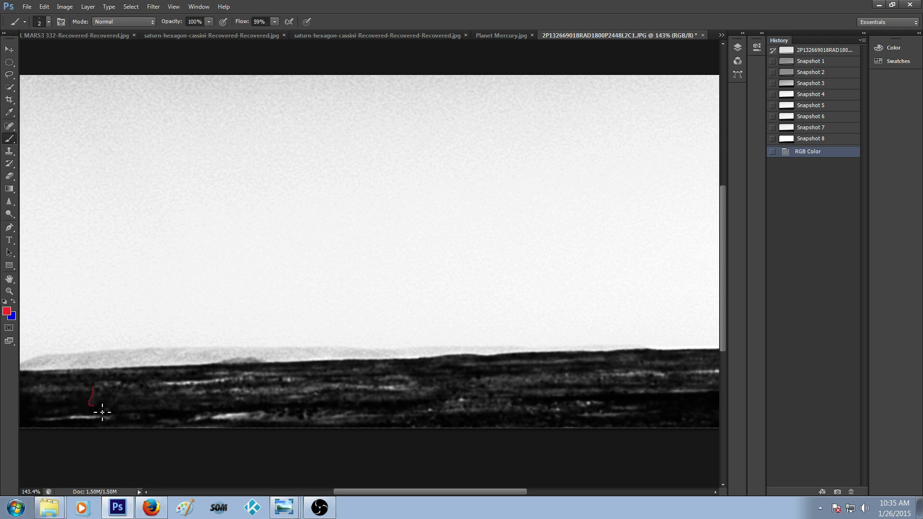
pyautogui.moveTo(103, 412)
pyautogui.mouseDown()
pyautogui.moveTo(127, 391)
pyautogui.moveTo(105, 415)
pyautogui.moveTo(126, 396)
pyautogui.mouseUp()
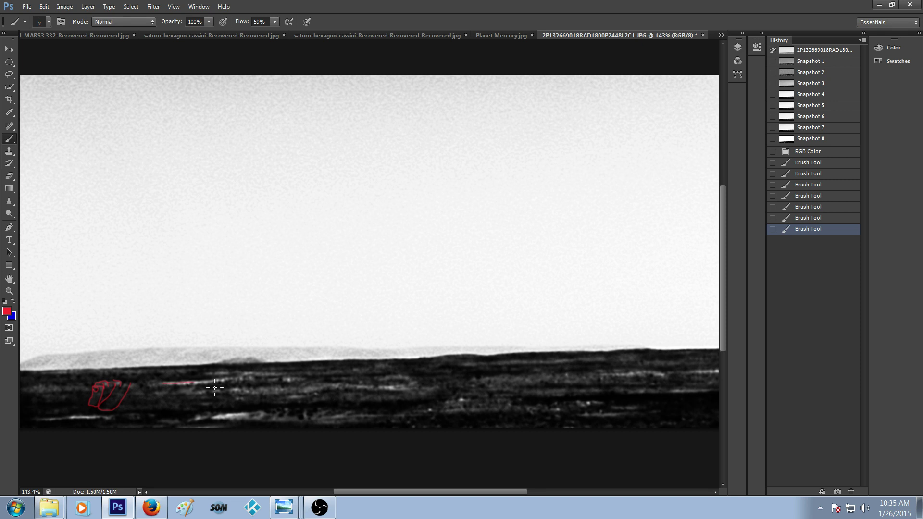
pyautogui.moveTo(212, 379)
pyautogui.mouseDown()
pyautogui.moveTo(244, 380)
pyautogui.moveTo(181, 389)
pyautogui.moveTo(169, 401)
pyautogui.moveTo(213, 387)
pyautogui.moveTo(191, 392)
pyautogui.mouseUp()
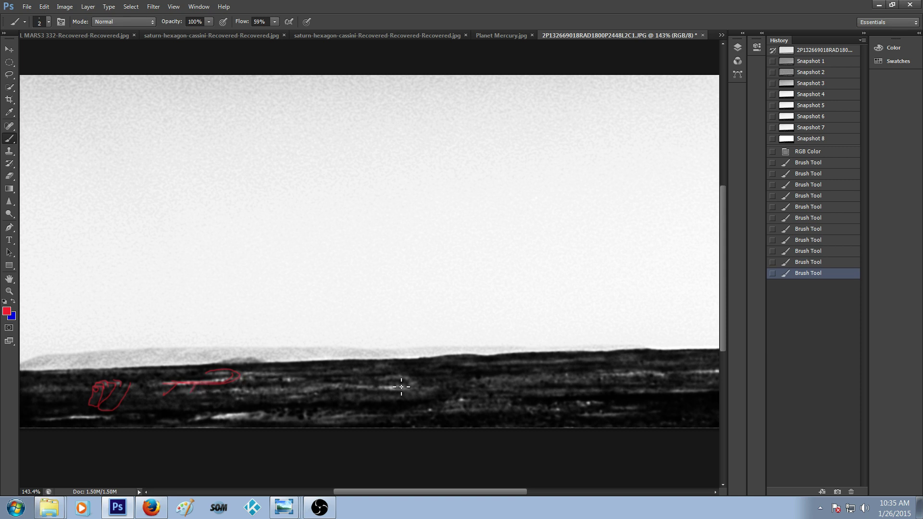
# Step: At 300% zoom, outline the right ledge in red, add a horizontal line and vertical lines beside it, and revert to RGB Color
pyautogui.moveTo(356, 493)
pyautogui.mouseDown()
pyautogui.moveTo(371, 492)
pyautogui.moveTo(360, 489)
pyautogui.mouseUp()
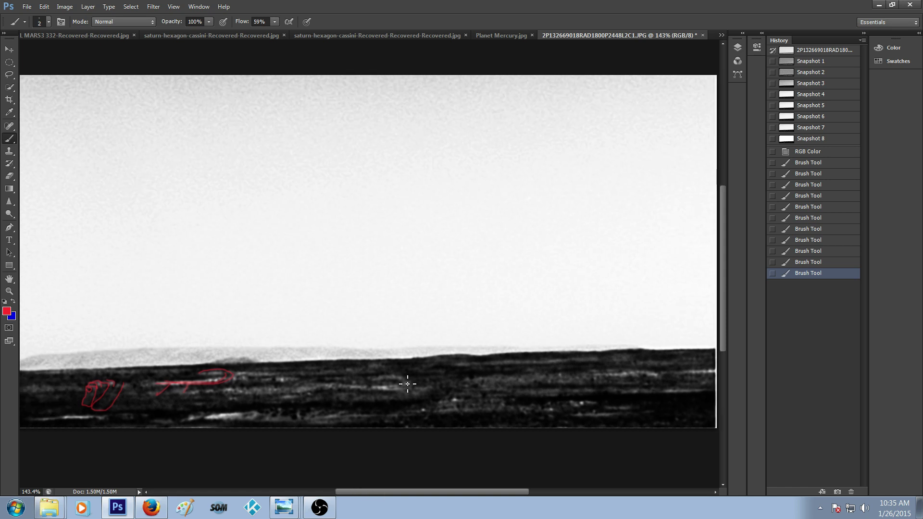
pyautogui.moveTo(426, 491); pyautogui.dragTo(485, 492)
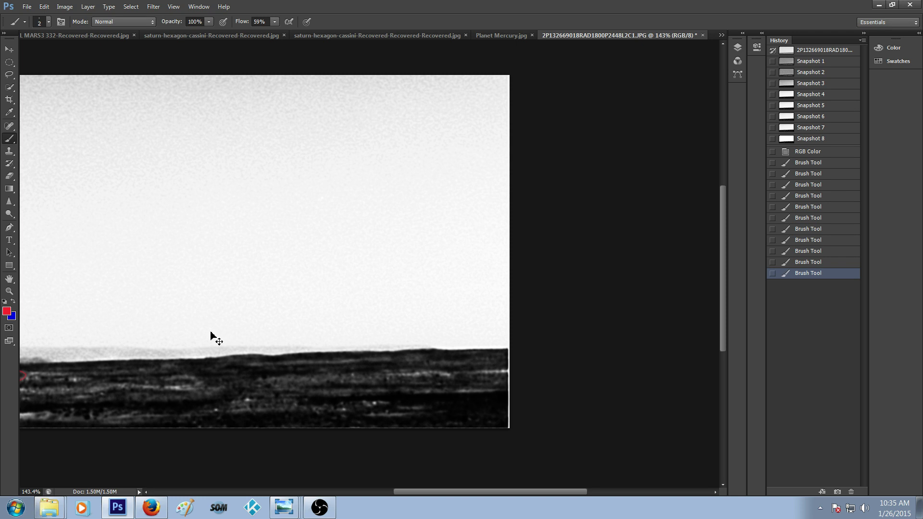
pyautogui.hotkey('ctrl', '+')
pyautogui.hotkey('ctrl', '+')
pyautogui.moveTo(722, 262); pyautogui.dragTo(722, 317)
pyautogui.moveTo(533, 491); pyautogui.dragTo(394, 496)
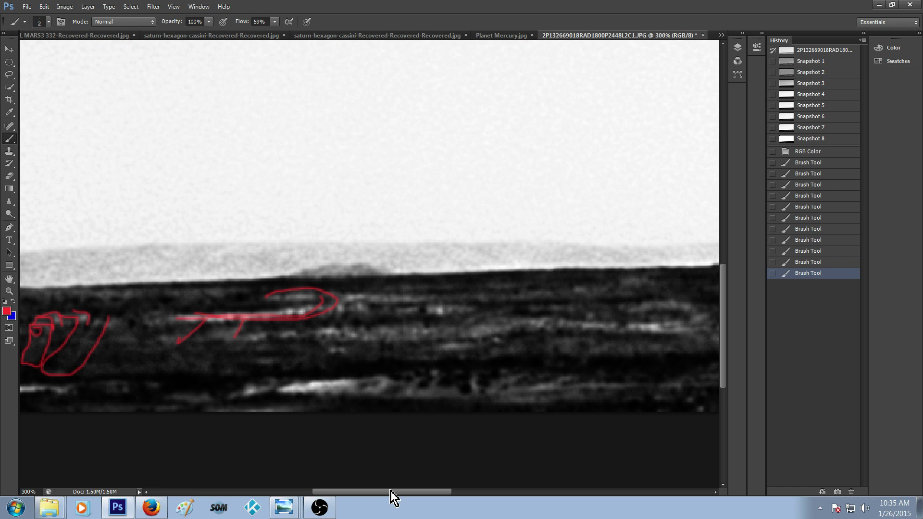
pyautogui.moveTo(391, 492)
pyautogui.mouseDown()
pyautogui.moveTo(535, 491)
pyautogui.moveTo(524, 490)
pyautogui.mouseUp()
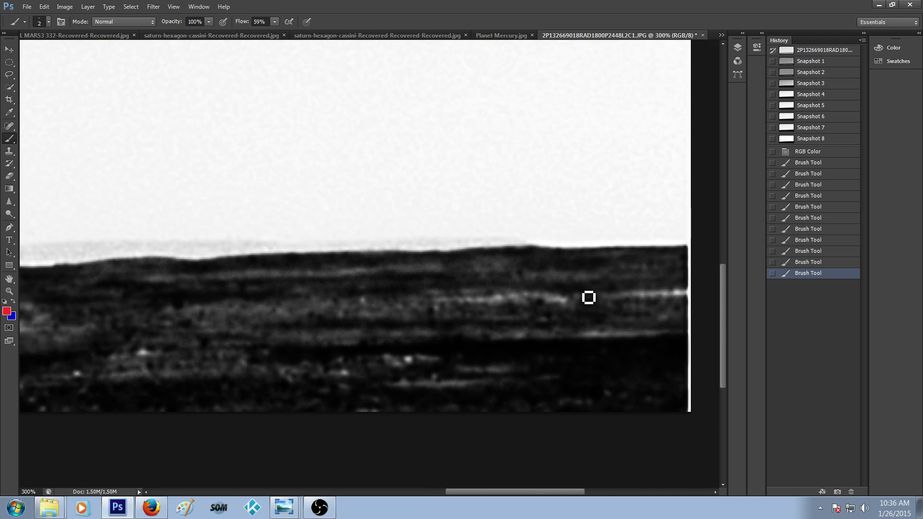
pyautogui.moveTo(522, 495); pyautogui.dragTo(520, 495)
pyautogui.moveTo(447, 298)
pyautogui.mouseDown()
pyautogui.moveTo(448, 320)
pyautogui.moveTo(458, 291)
pyautogui.moveTo(562, 301)
pyautogui.moveTo(596, 322)
pyautogui.moveTo(477, 332)
pyautogui.moveTo(374, 305)
pyautogui.moveTo(291, 298)
pyautogui.mouseUp()
pyautogui.moveTo(285, 216); pyautogui.dragTo(290, 410)
pyautogui.moveTo(295, 334); pyautogui.dragTo(293, 212)
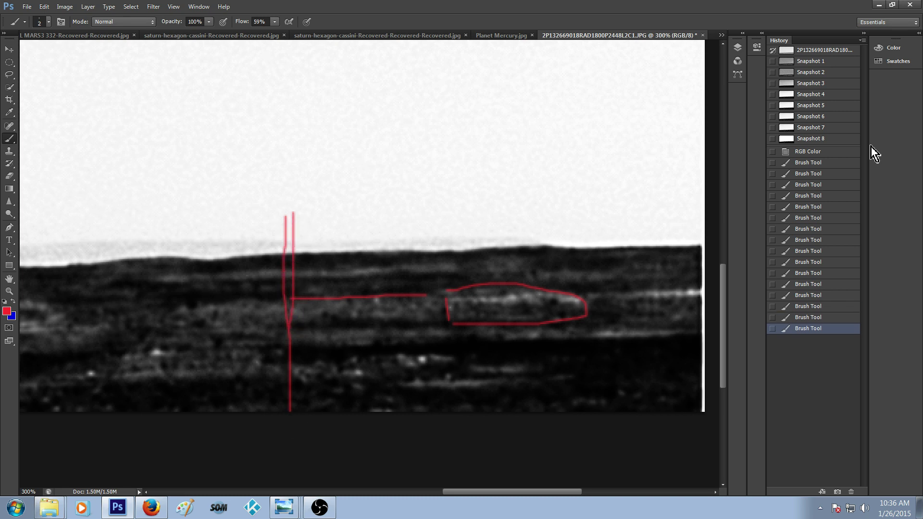
pyautogui.click(823, 153)
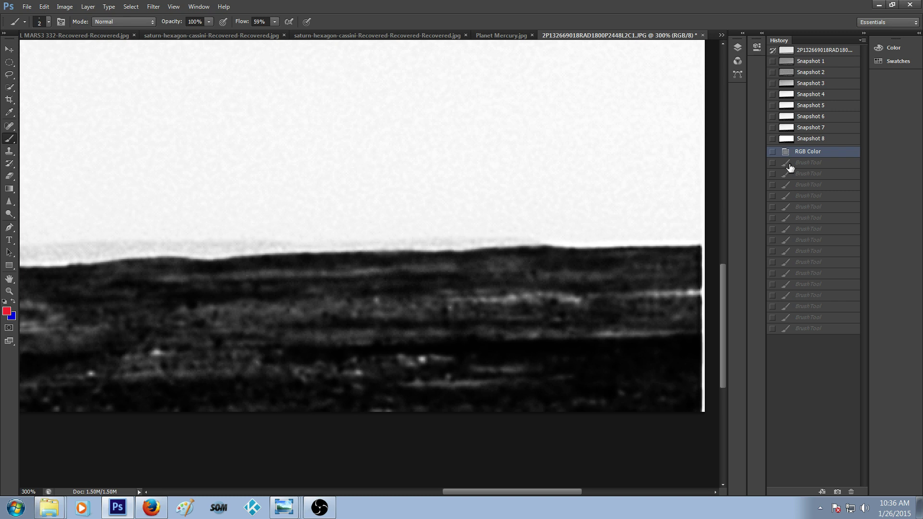
# Step: Restore Snapshot 7, circle the faint shapes at the ground's left end in gray at 200% zoom, and revert to Snapshot 7
pyautogui.click(810, 118)
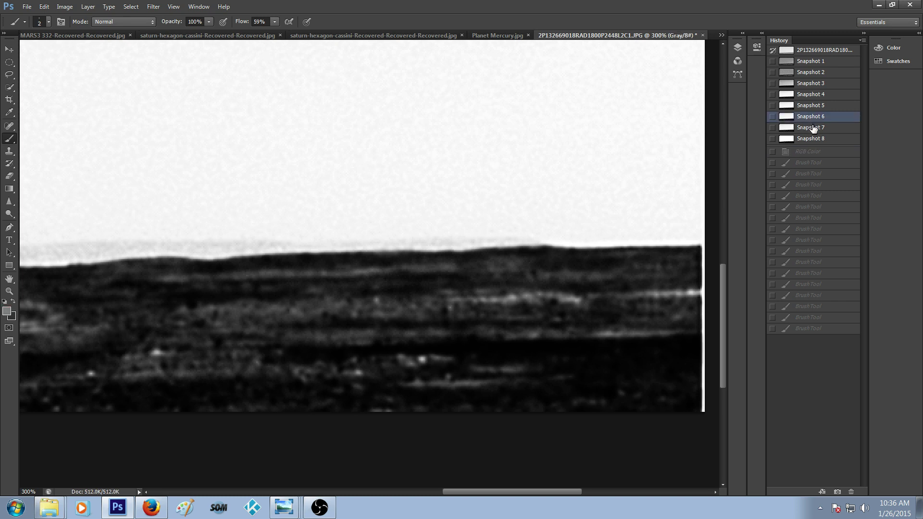
pyautogui.click(812, 128)
pyautogui.hotkey('ctrl', '-')
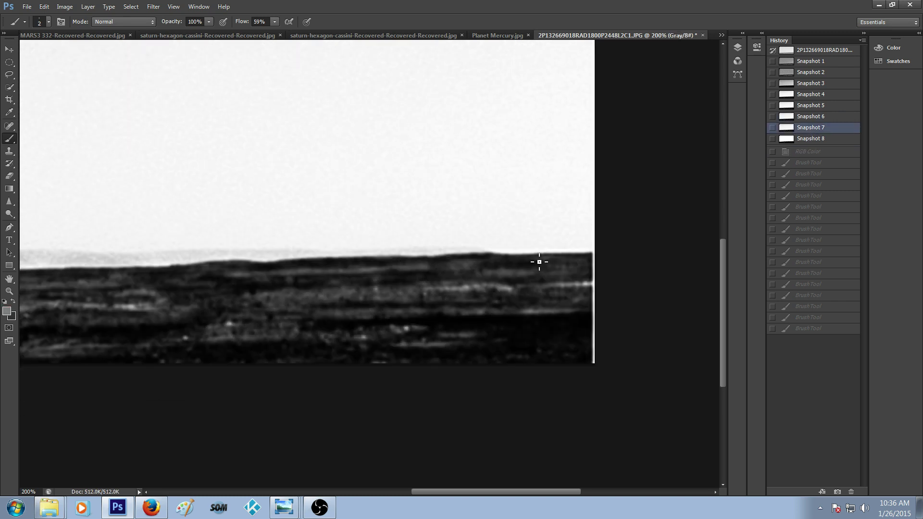
pyautogui.moveTo(496, 493); pyautogui.dragTo(421, 496)
pyautogui.moveTo(195, 287)
pyautogui.mouseDown()
pyautogui.moveTo(162, 331)
pyautogui.moveTo(191, 356)
pyautogui.moveTo(255, 327)
pyautogui.moveTo(206, 284)
pyautogui.moveTo(159, 298)
pyautogui.mouseUp()
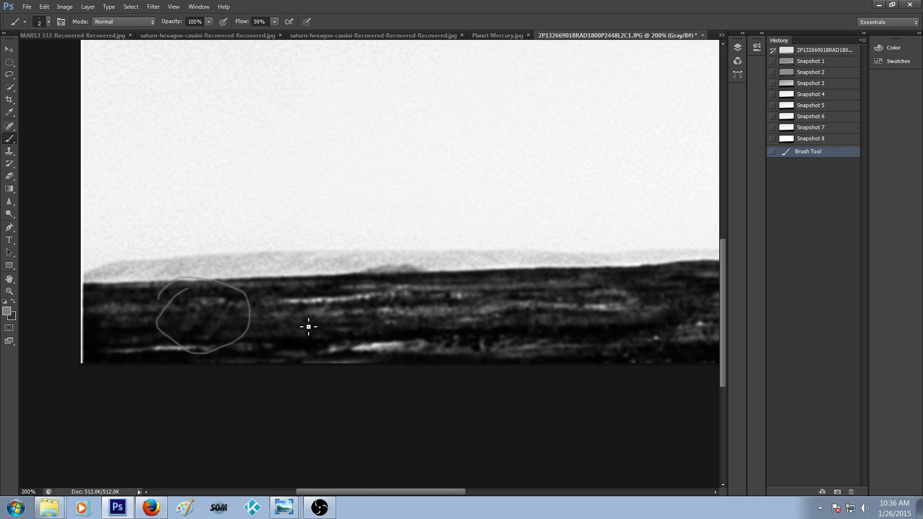
pyautogui.click(811, 128)
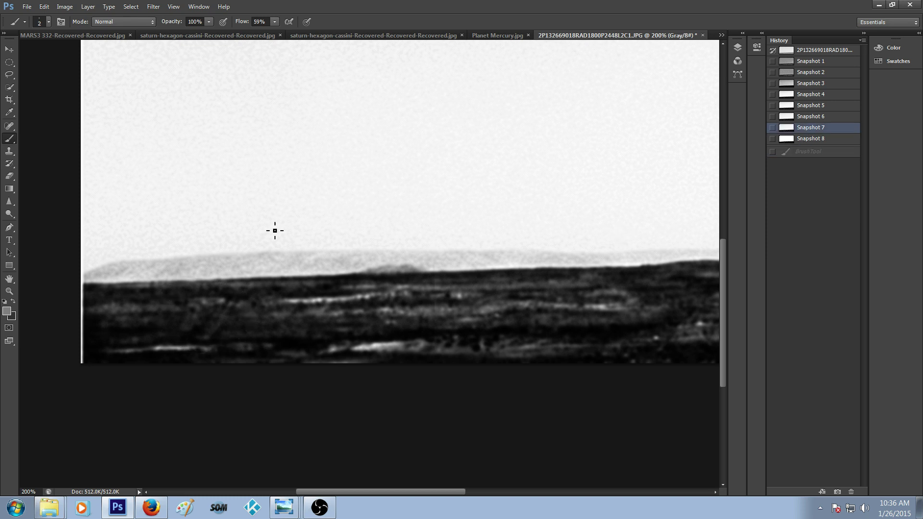
# Step: Add small gray brush marks at the ground's left end and convert the image to RGB Color mode
pyautogui.moveTo(125, 292)
pyautogui.mouseDown()
pyautogui.moveTo(107, 288)
pyautogui.moveTo(162, 287)
pyautogui.mouseUp()
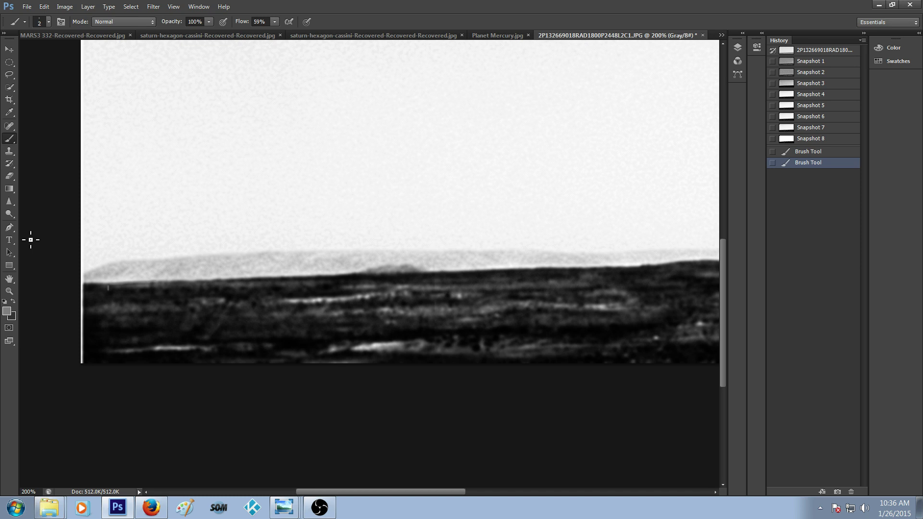
pyautogui.click(66, 7)
pyautogui.moveTo(190, 22)
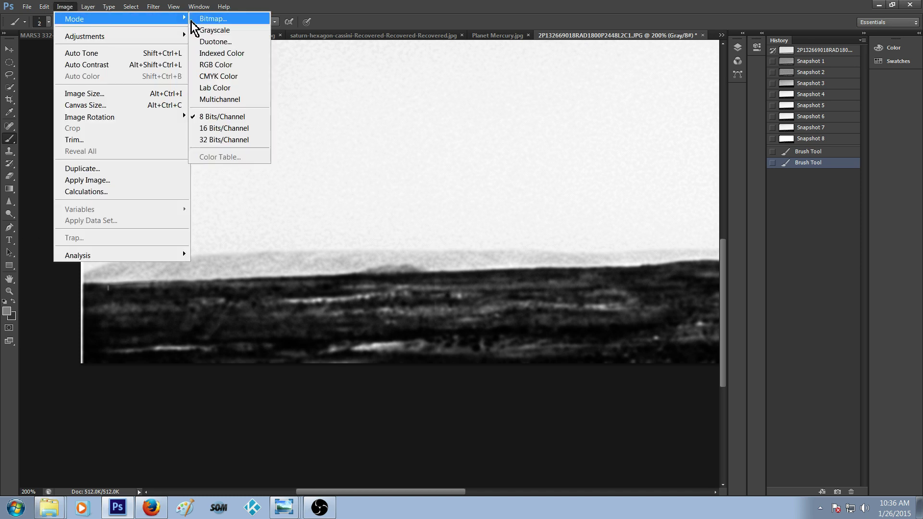
pyautogui.click(227, 68)
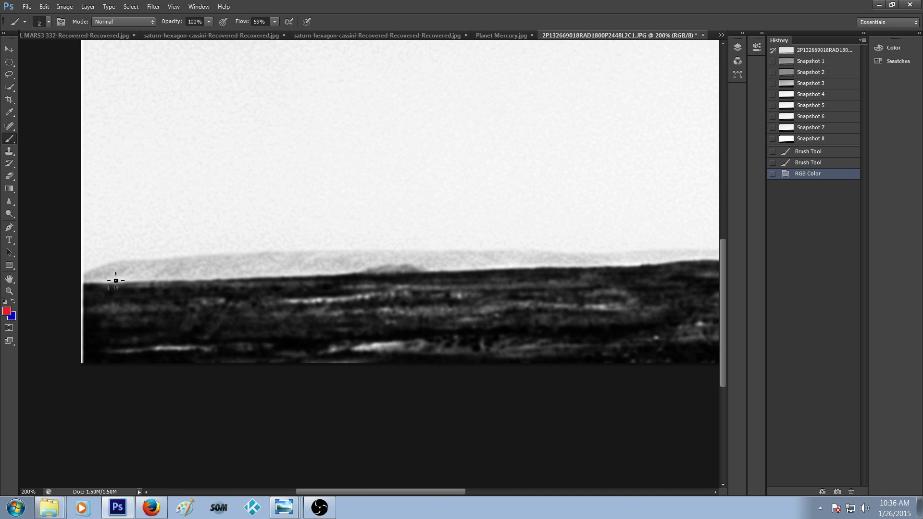
# Step: Sketch the left table-like shape, horizon line, slanted post and adjoining ledge in red, and revert to the RGB Color state
pyautogui.moveTo(99, 283)
pyautogui.mouseDown()
pyautogui.moveTo(157, 286)
pyautogui.moveTo(147, 299)
pyautogui.moveTo(119, 291)
pyautogui.moveTo(119, 305)
pyautogui.moveTo(110, 288)
pyautogui.moveTo(173, 289)
pyautogui.moveTo(161, 285)
pyautogui.moveTo(161, 301)
pyautogui.moveTo(216, 287)
pyautogui.moveTo(322, 288)
pyautogui.mouseUp()
pyautogui.click(170, 295)
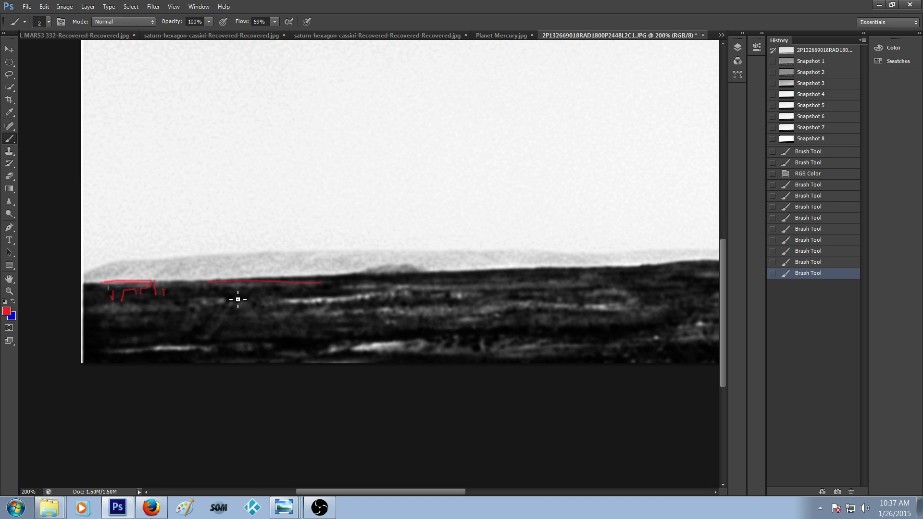
pyautogui.moveTo(212, 289)
pyautogui.mouseDown()
pyautogui.moveTo(238, 296)
pyautogui.moveTo(221, 332)
pyautogui.moveTo(216, 339)
pyautogui.moveTo(223, 308)
pyautogui.moveTo(204, 339)
pyautogui.moveTo(226, 330)
pyautogui.mouseUp()
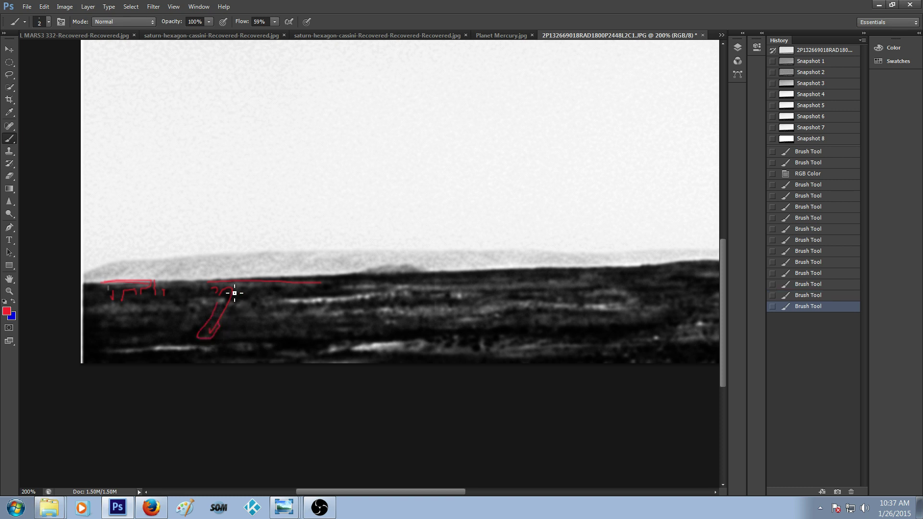
pyautogui.moveTo(237, 295); pyautogui.dragTo(224, 329)
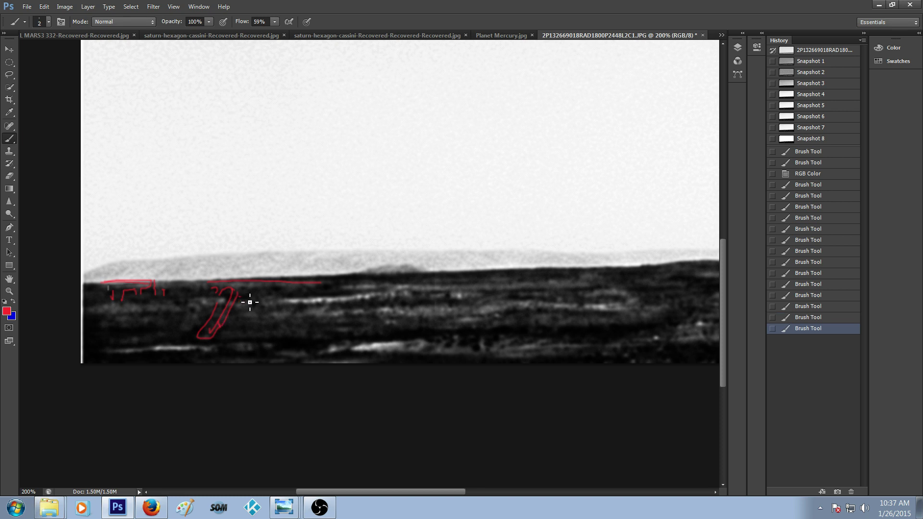
pyautogui.moveTo(236, 296)
pyautogui.mouseDown()
pyautogui.moveTo(295, 291)
pyautogui.moveTo(282, 287)
pyautogui.mouseUp()
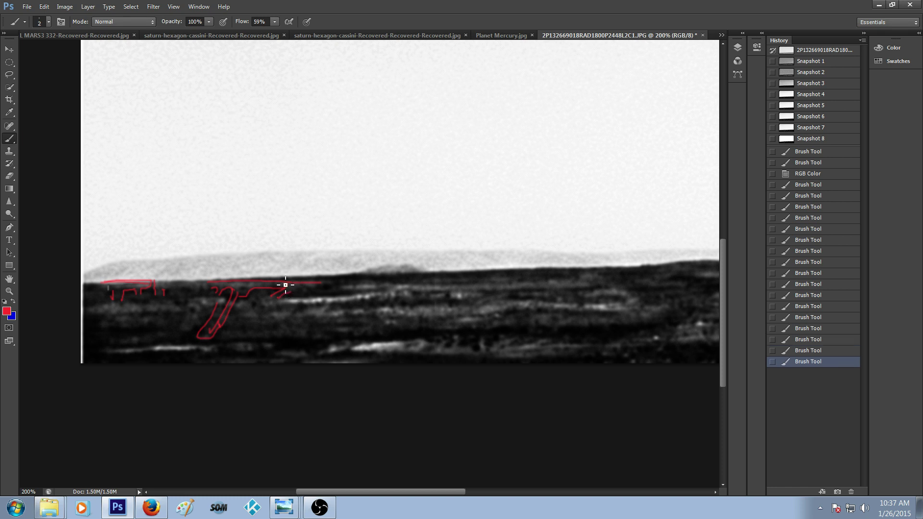
pyautogui.click(829, 174)
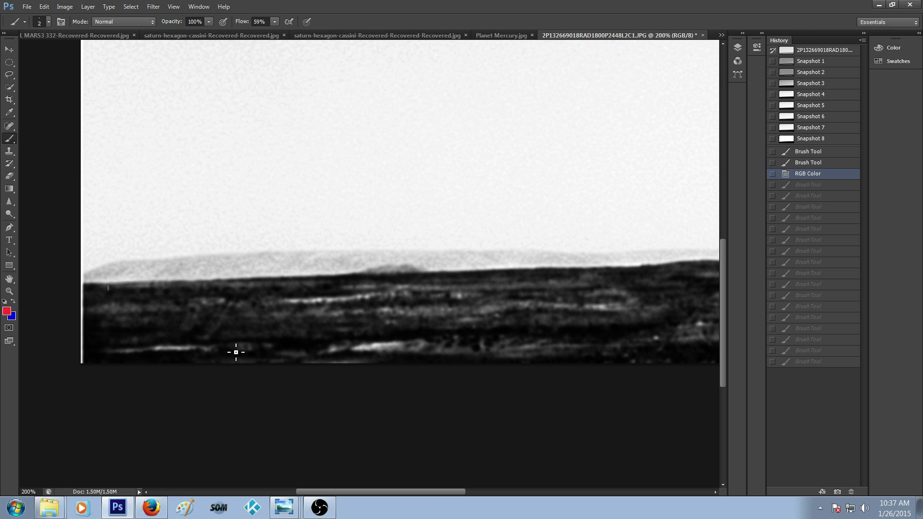
# Step: Compare Snapshots 8, 7 and 6 over the right half of the ground and return to Snapshot 7
pyautogui.moveTo(382, 491); pyautogui.dragTo(428, 501)
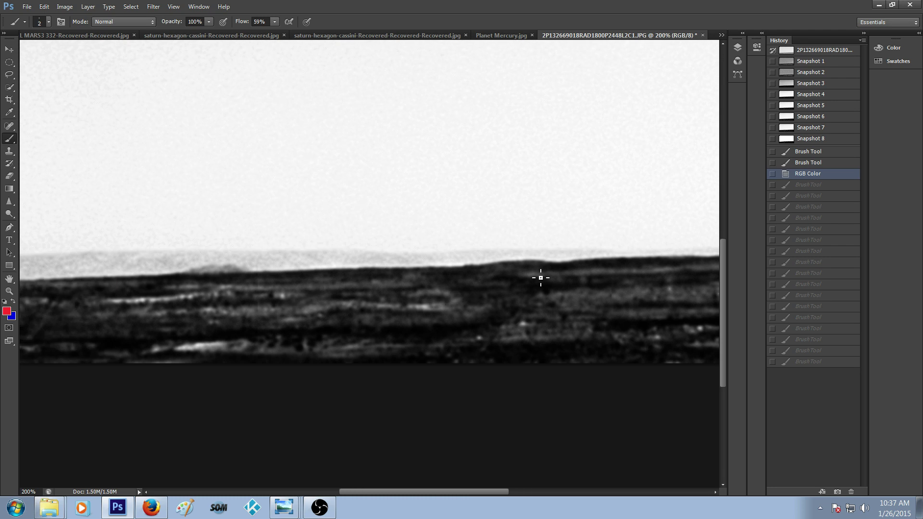
pyautogui.moveTo(393, 492); pyautogui.dragTo(457, 491)
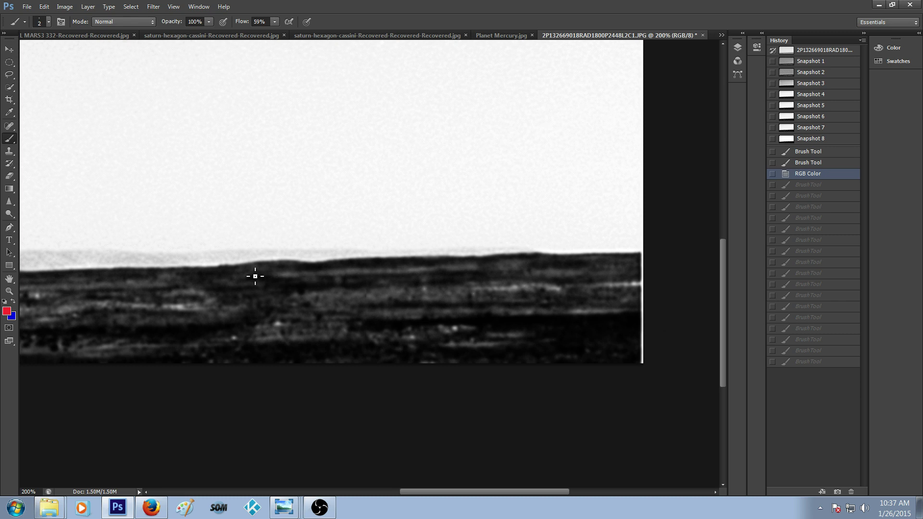
pyautogui.click(813, 139)
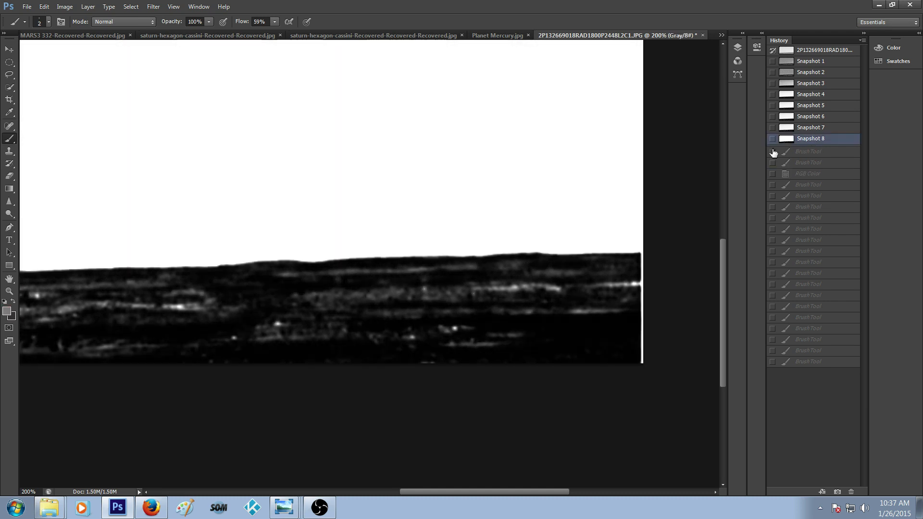
pyautogui.click(801, 128)
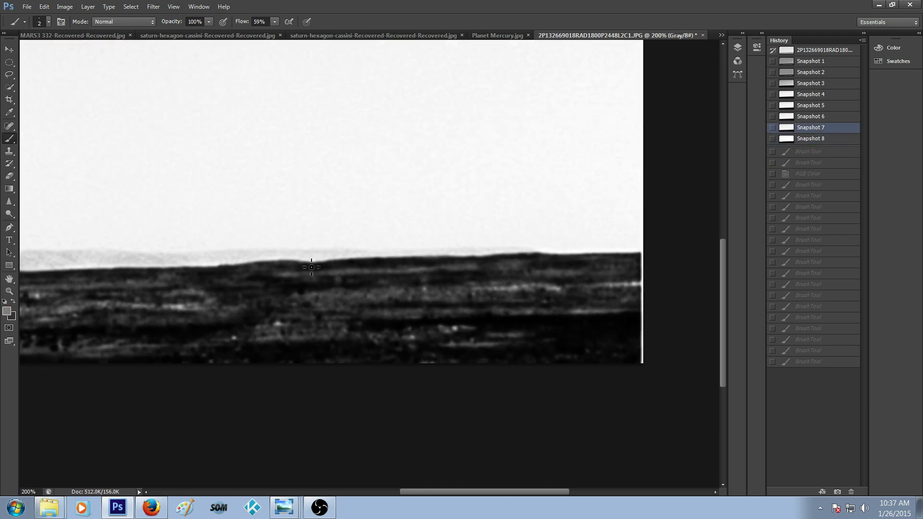
pyautogui.click(818, 116)
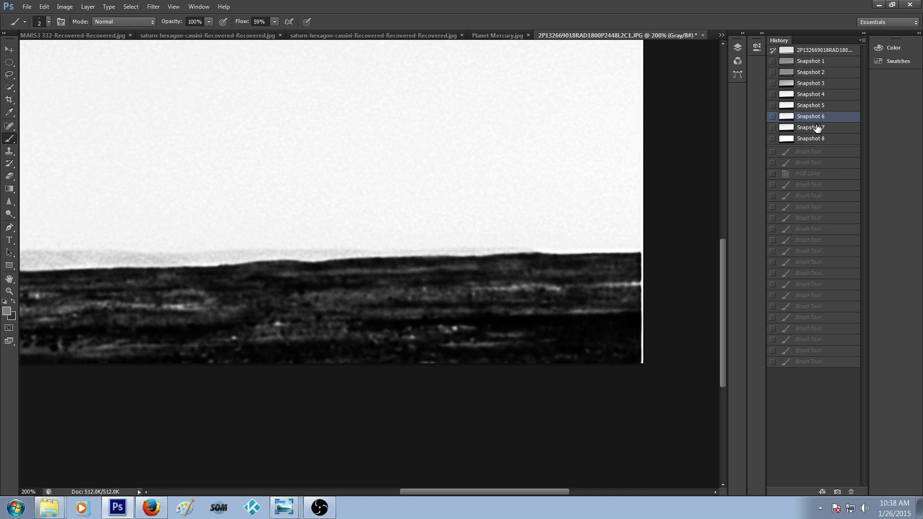
pyautogui.click(817, 127)
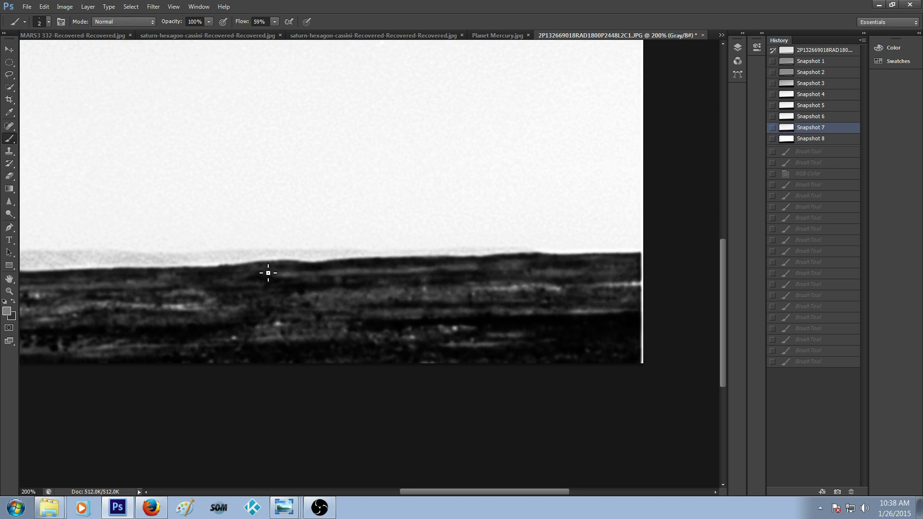
# Step: Trace the raised ledge right of centre with long gray lines and short vertical supports, and revert to Snapshot 7
pyautogui.moveTo(172, 275)
pyautogui.mouseDown()
pyautogui.moveTo(469, 272)
pyautogui.moveTo(482, 262)
pyautogui.mouseUp()
pyautogui.moveTo(247, 282)
pyautogui.mouseDown()
pyautogui.moveTo(336, 290)
pyautogui.moveTo(421, 279)
pyautogui.moveTo(426, 288)
pyautogui.moveTo(482, 274)
pyautogui.mouseUp()
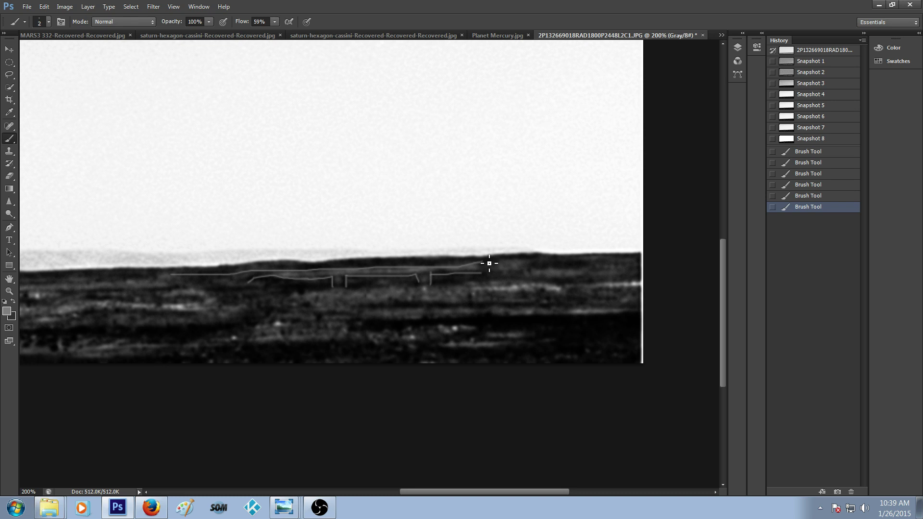
pyautogui.moveTo(409, 488)
pyautogui.mouseDown()
pyautogui.moveTo(367, 489)
pyautogui.moveTo(397, 487)
pyautogui.mouseUp()
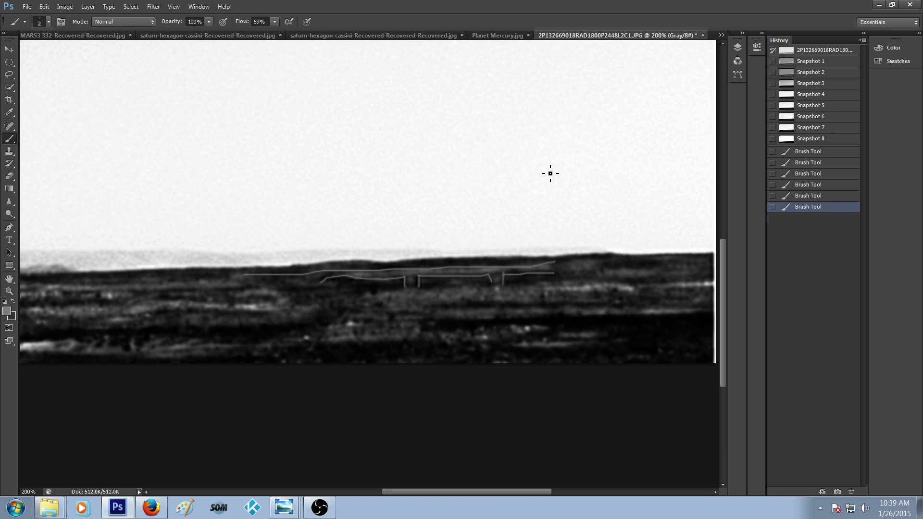
pyautogui.moveTo(439, 491); pyautogui.dragTo(493, 495)
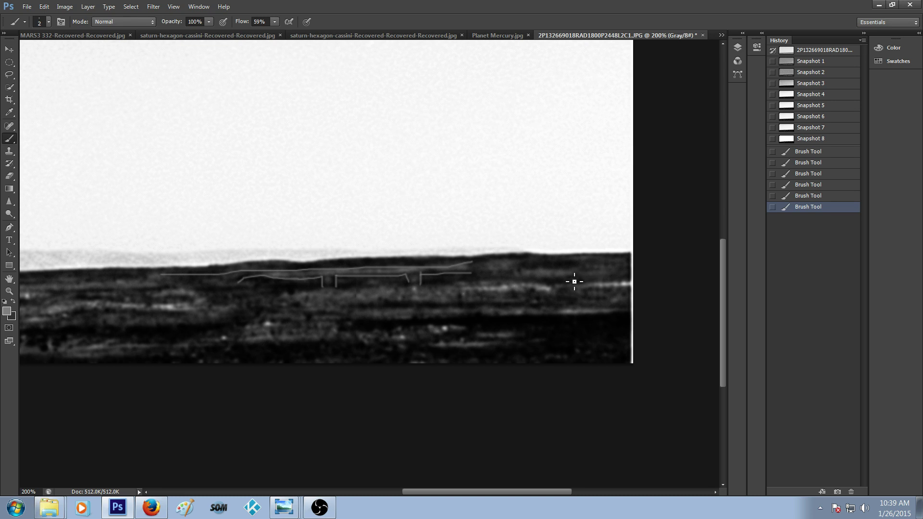
pyautogui.moveTo(496, 491); pyautogui.dragTo(461, 492)
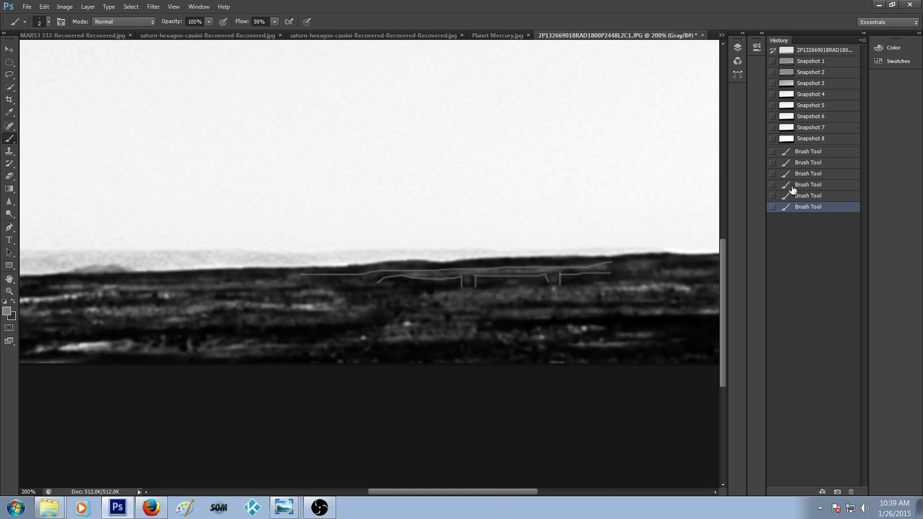
pyautogui.click(829, 132)
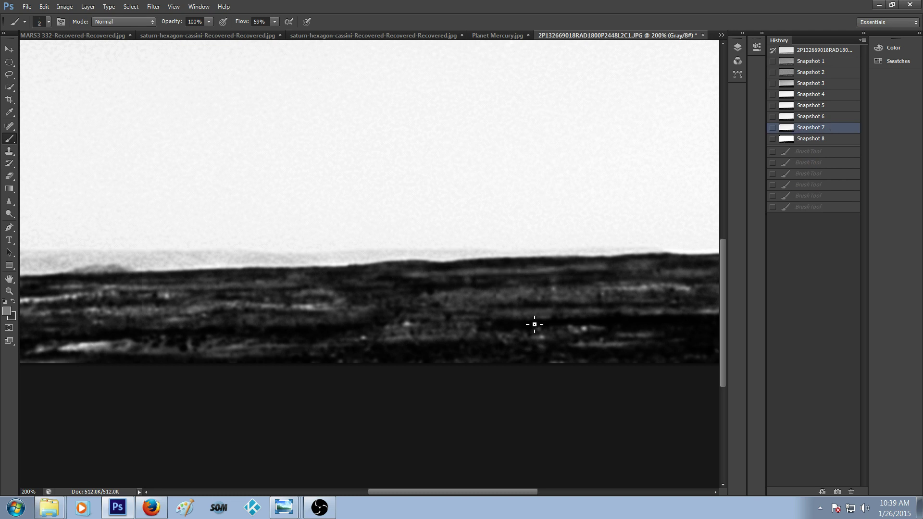
# Step: Set the view to about 143% and restore Snapshot 3
pyautogui.hotkey('ctrl', '-')
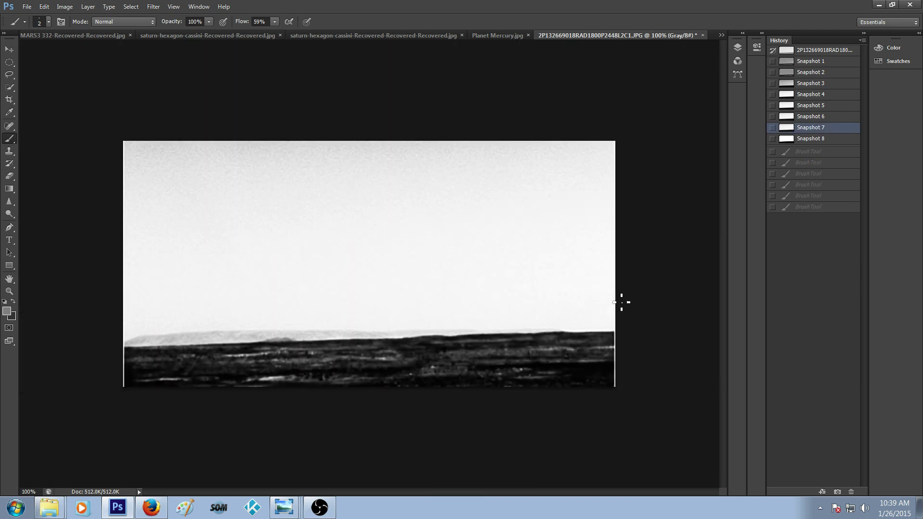
pyautogui.click(9, 292)
pyautogui.moveTo(356, 318); pyautogui.dragTo(375, 310)
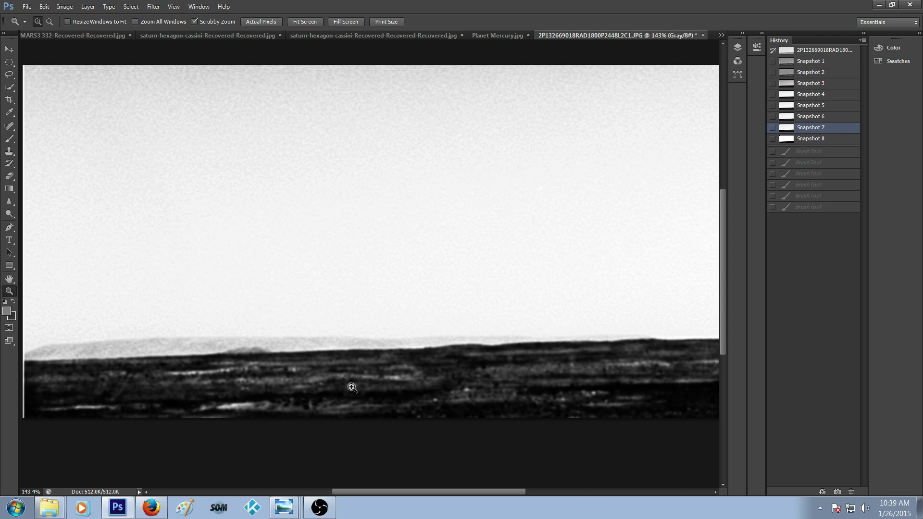
pyautogui.click(814, 63)
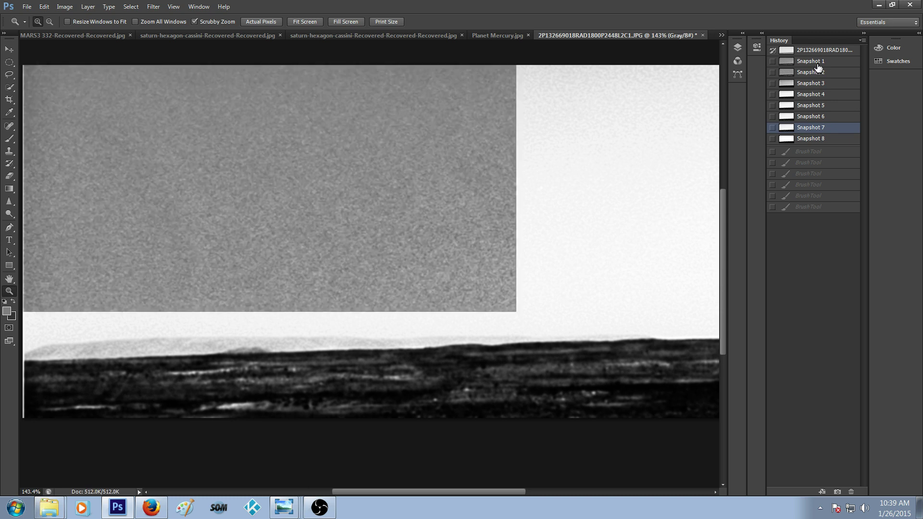
pyautogui.click(811, 83)
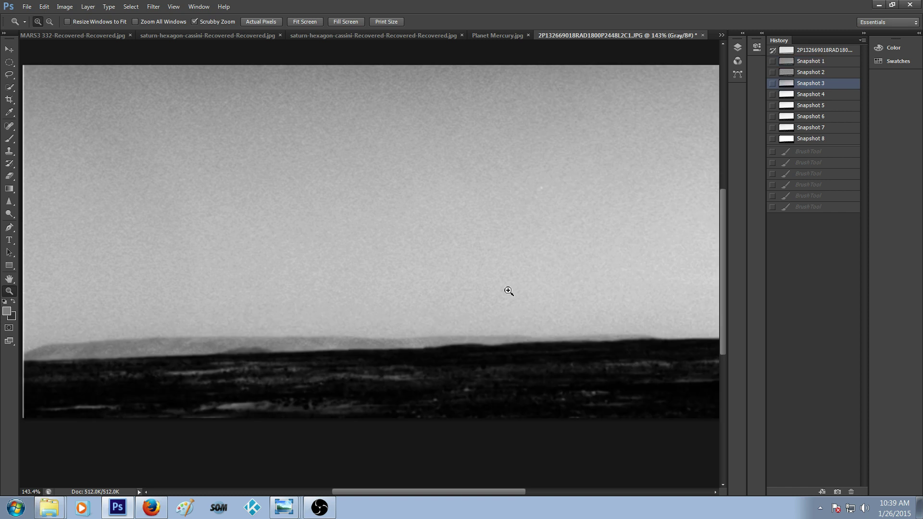
# Step: Examine the dark ground in Snapshot 3 at several magnifications up to about 326%
pyautogui.moveTo(380, 385); pyautogui.dragTo(394, 388)
pyautogui.click(394, 388)
pyautogui.click(291, 403)
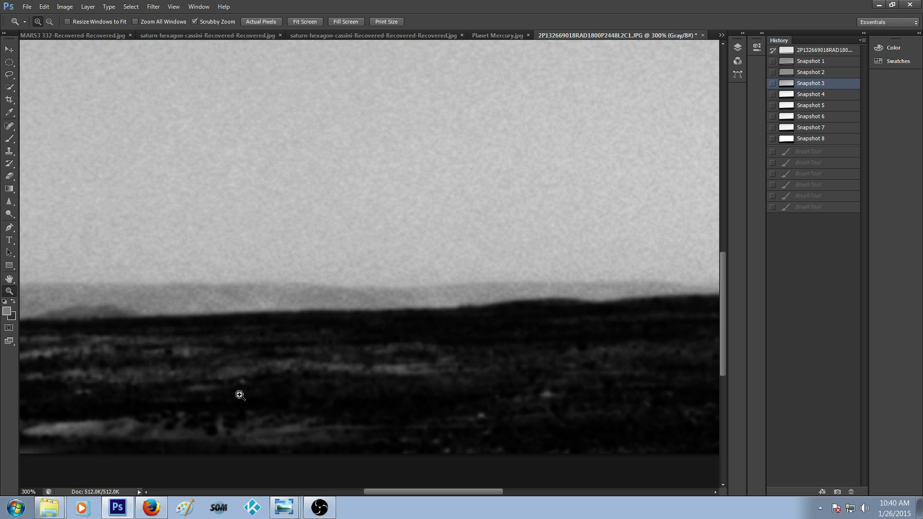
pyautogui.moveTo(437, 382); pyautogui.dragTo(431, 397)
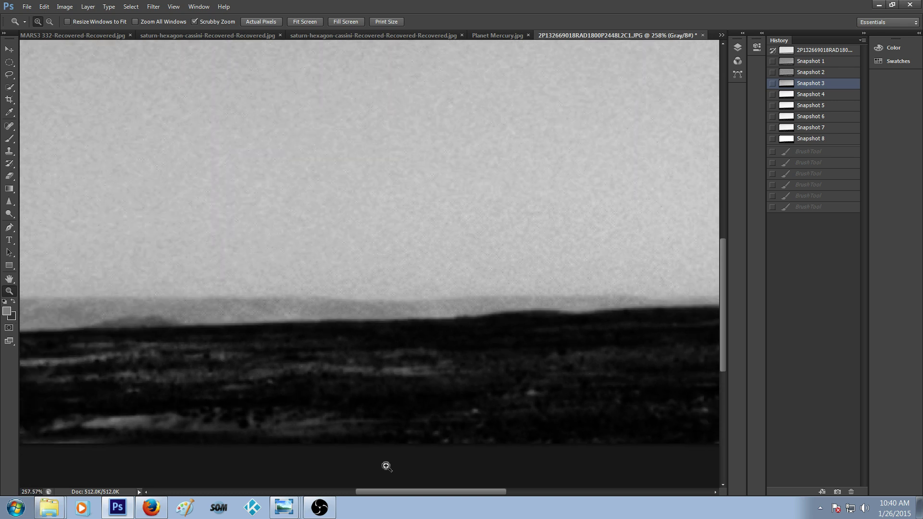
pyautogui.moveTo(388, 490); pyautogui.dragTo(356, 497)
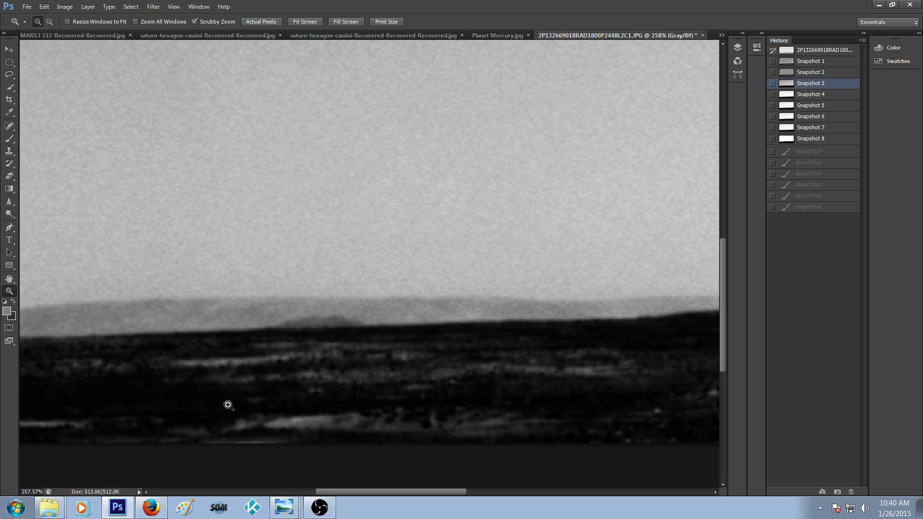
pyautogui.moveTo(448, 388); pyautogui.dragTo(437, 406)
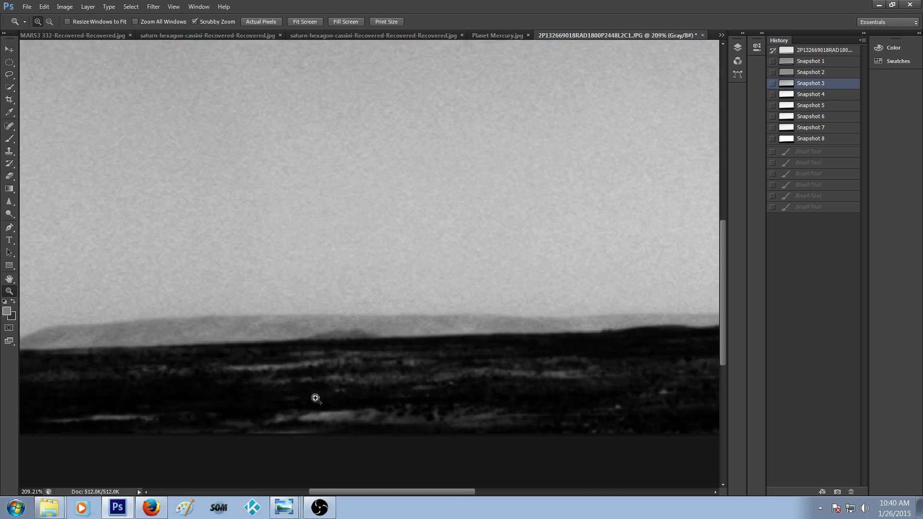
pyautogui.moveTo(391, 385); pyautogui.dragTo(413, 384)
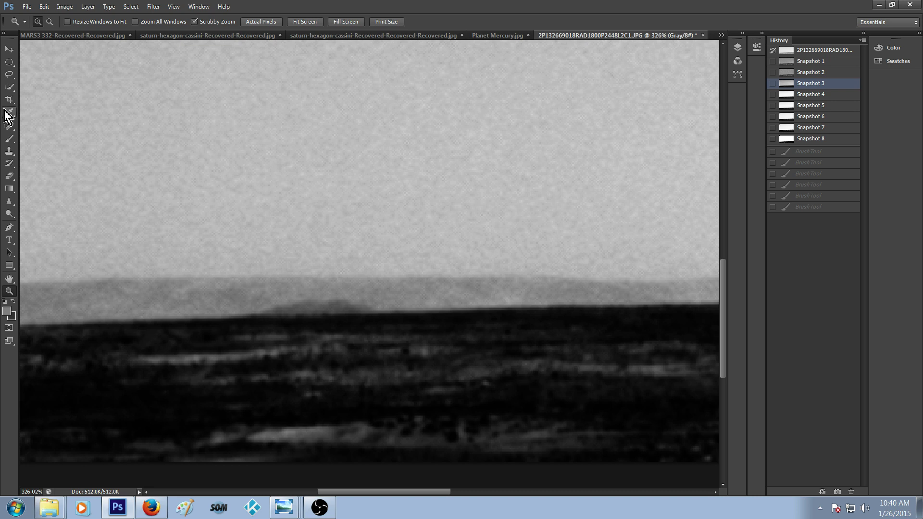
# Step: Trace the left light streak and its slanted supports in gray, plus the curved line below and its extension toward the right
pyautogui.click(9, 139)
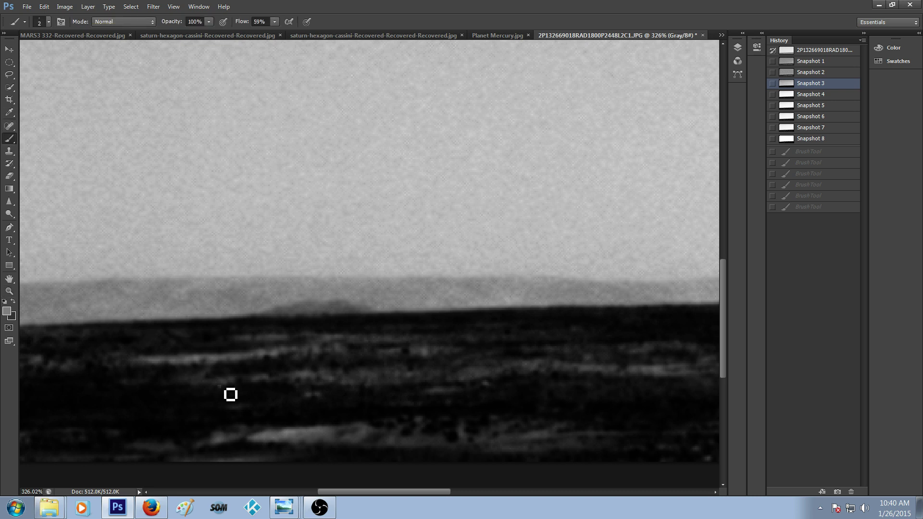
pyautogui.moveTo(298, 395)
pyautogui.mouseDown()
pyautogui.moveTo(212, 390)
pyautogui.moveTo(193, 378)
pyautogui.moveTo(149, 382)
pyautogui.moveTo(152, 390)
pyautogui.mouseUp()
pyautogui.moveTo(139, 356)
pyautogui.mouseDown()
pyautogui.moveTo(236, 364)
pyautogui.moveTo(304, 341)
pyautogui.mouseUp()
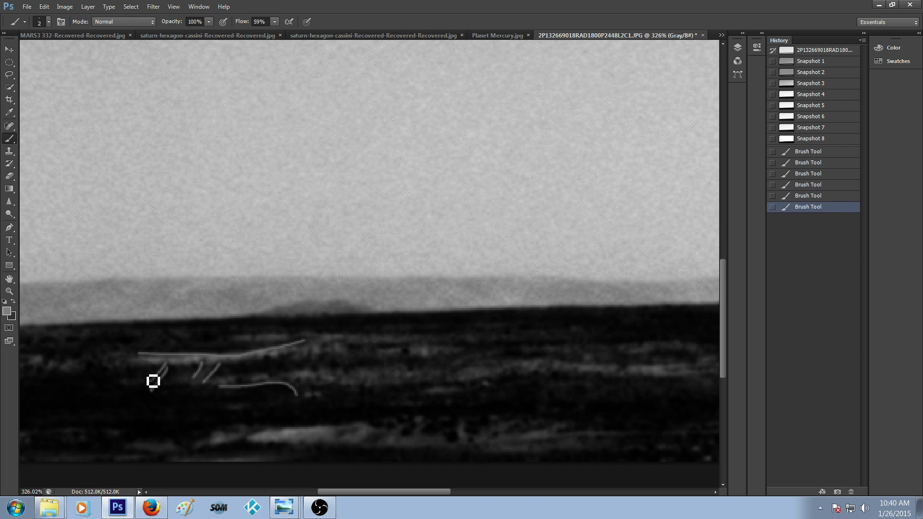
pyautogui.moveTo(144, 369); pyautogui.dragTo(208, 373)
pyautogui.moveTo(219, 373); pyautogui.dragTo(310, 356)
pyautogui.moveTo(299, 389)
pyautogui.mouseDown()
pyautogui.moveTo(364, 393)
pyautogui.moveTo(380, 403)
pyautogui.moveTo(378, 391)
pyautogui.moveTo(370, 395)
pyautogui.moveTo(380, 385)
pyautogui.moveTo(374, 393)
pyautogui.moveTo(455, 390)
pyautogui.mouseUp()
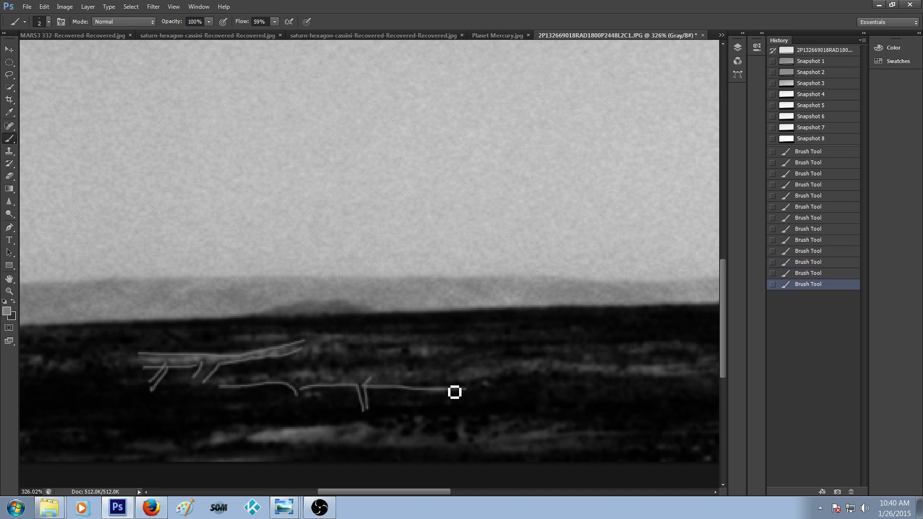
# Step: Step back to the seventh brush stroke and draw new gray strokes from the curved line's end toward the right
pyautogui.click(820, 273)
pyautogui.click(815, 251)
pyautogui.click(815, 219)
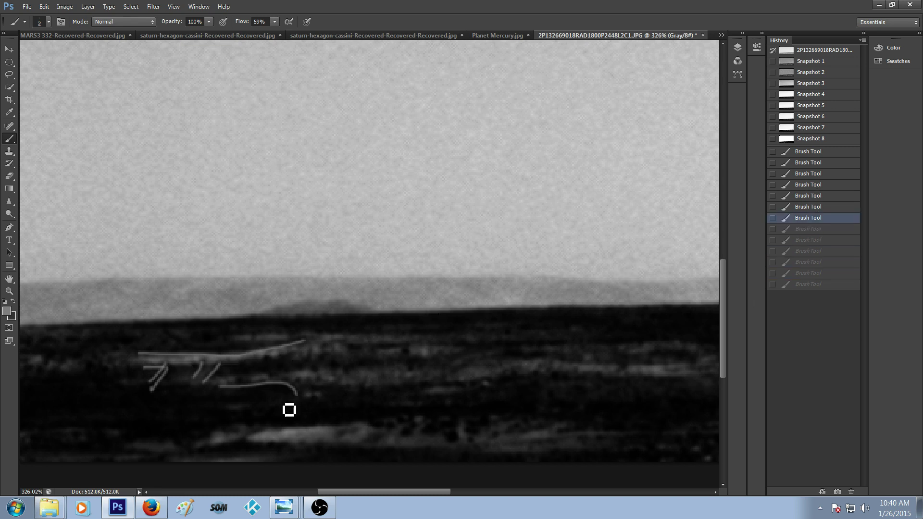
pyautogui.moveTo(309, 395)
pyautogui.mouseDown()
pyautogui.moveTo(366, 393)
pyautogui.moveTo(374, 384)
pyautogui.moveTo(366, 414)
pyautogui.moveTo(318, 417)
pyautogui.mouseUp()
pyautogui.moveTo(370, 376)
pyautogui.mouseDown()
pyautogui.moveTo(375, 414)
pyautogui.moveTo(377, 395)
pyautogui.moveTo(472, 392)
pyautogui.moveTo(477, 408)
pyautogui.moveTo(477, 393)
pyautogui.moveTo(507, 385)
pyautogui.mouseUp()
# Step: Revert to the first brush stroke, leaving only the curved line, and reduce the view to 200%
pyautogui.click(814, 152)
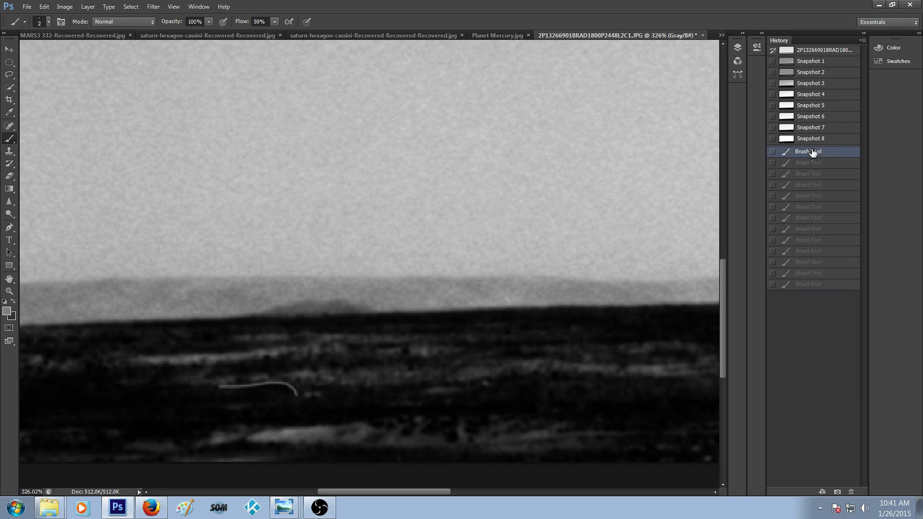
pyautogui.hotkey('ctrl', '-')
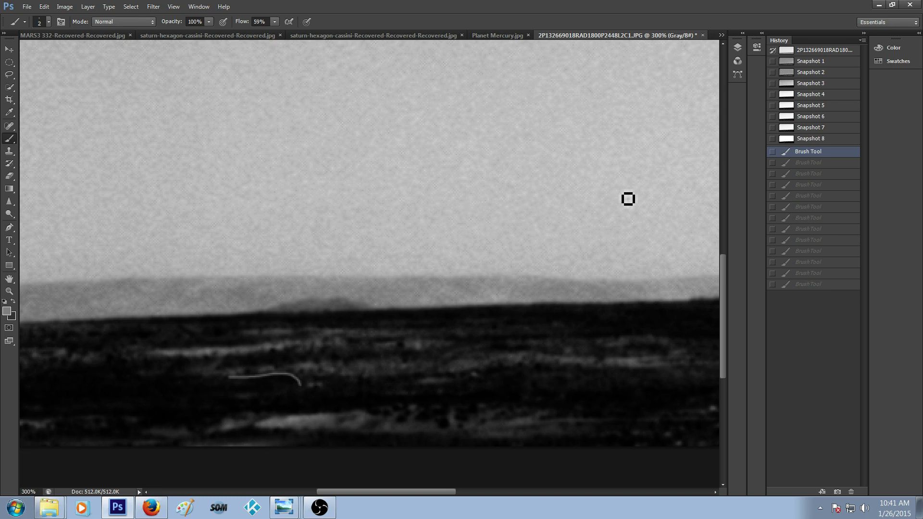
pyautogui.hotkey('ctrl', '-')
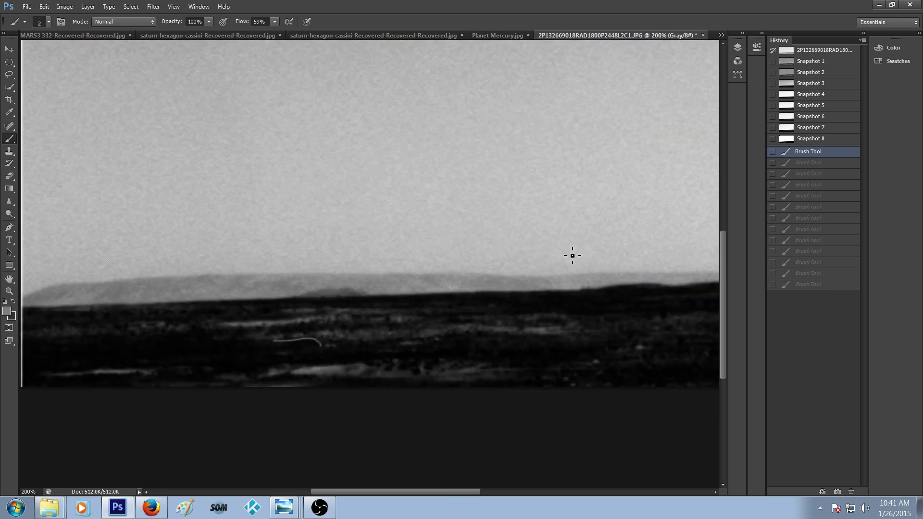
# Step: Restore Snapshot 7 and circle three areas of the dark ground in gray: a small right patch, the left end and the central light streaks
pyautogui.click(834, 128)
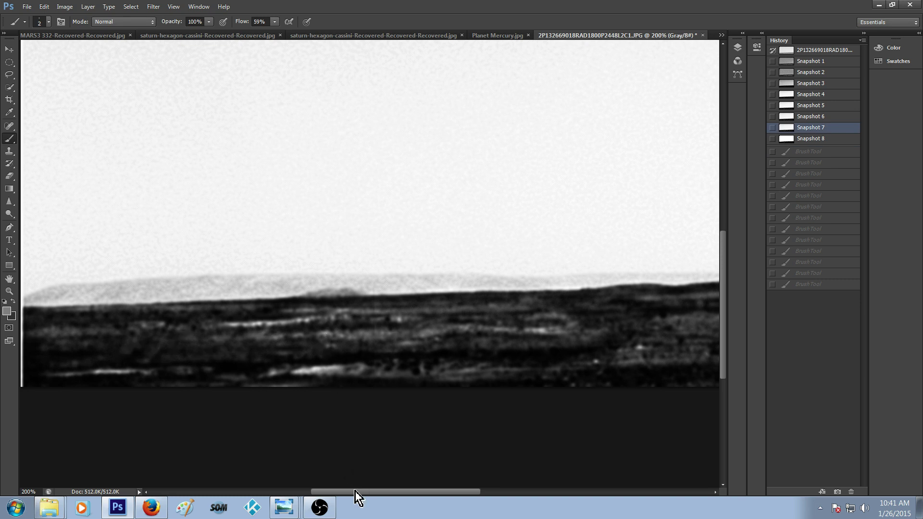
pyautogui.moveTo(560, 315)
pyautogui.mouseDown()
pyautogui.moveTo(537, 332)
pyautogui.moveTo(556, 347)
pyautogui.moveTo(583, 321)
pyautogui.moveTo(525, 325)
pyautogui.mouseUp()
pyautogui.moveTo(111, 322)
pyautogui.mouseDown()
pyautogui.moveTo(138, 382)
pyautogui.moveTo(186, 315)
pyautogui.moveTo(104, 328)
pyautogui.mouseUp()
pyautogui.moveTo(296, 304)
pyautogui.mouseDown()
pyautogui.moveTo(447, 316)
pyautogui.moveTo(475, 339)
pyautogui.moveTo(430, 363)
pyautogui.moveTo(253, 355)
pyautogui.mouseUp()
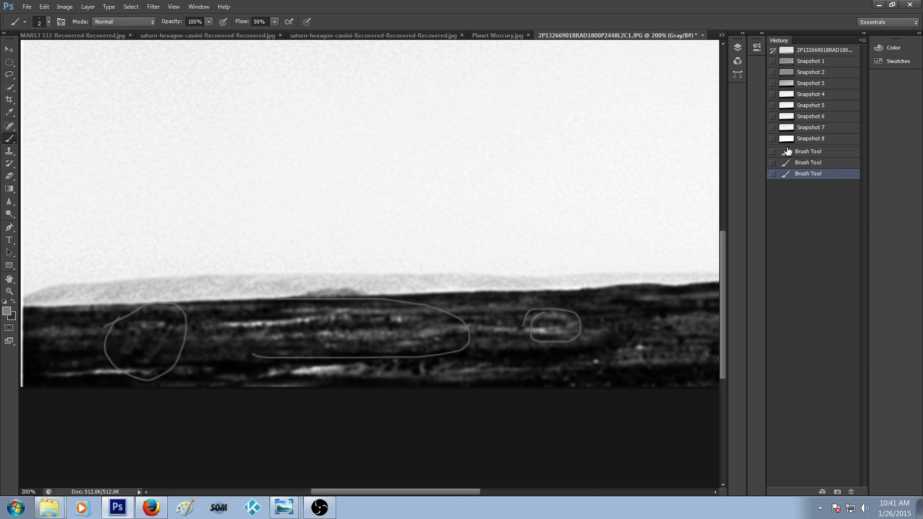
# Step: Return to Snapshot 7 and outline the far-right light streaks and the ridge above them, adding a gray line leftward below the horizon
pyautogui.click(807, 128)
pyautogui.moveTo(380, 489); pyautogui.dragTo(481, 494)
pyautogui.moveTo(443, 301)
pyautogui.mouseDown()
pyautogui.moveTo(479, 293)
pyautogui.moveTo(528, 316)
pyautogui.moveTo(464, 330)
pyautogui.moveTo(313, 336)
pyautogui.moveTo(342, 303)
pyautogui.mouseUp()
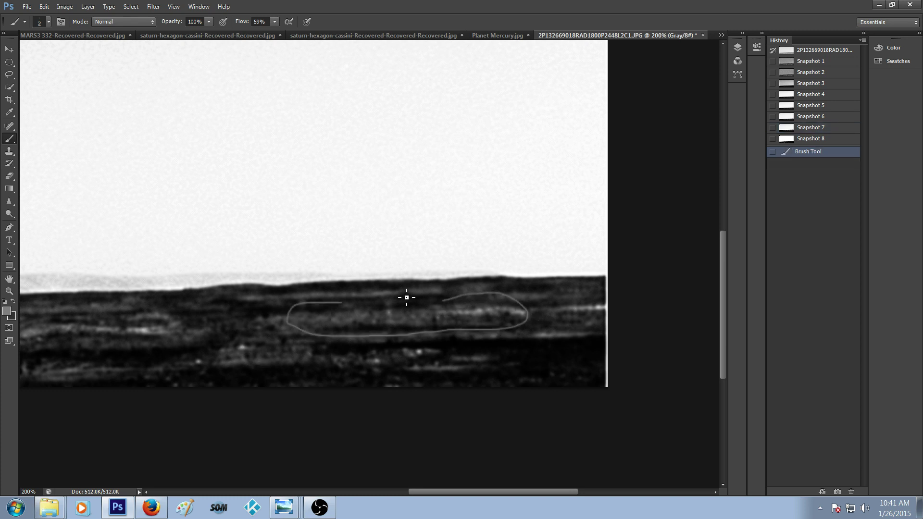
pyautogui.moveTo(227, 286)
pyautogui.mouseDown()
pyautogui.moveTo(208, 302)
pyautogui.moveTo(253, 316)
pyautogui.moveTo(418, 322)
pyautogui.moveTo(491, 304)
pyautogui.moveTo(362, 274)
pyautogui.moveTo(214, 298)
pyautogui.mouseUp()
pyautogui.moveTo(293, 296); pyautogui.dragTo(54, 299)
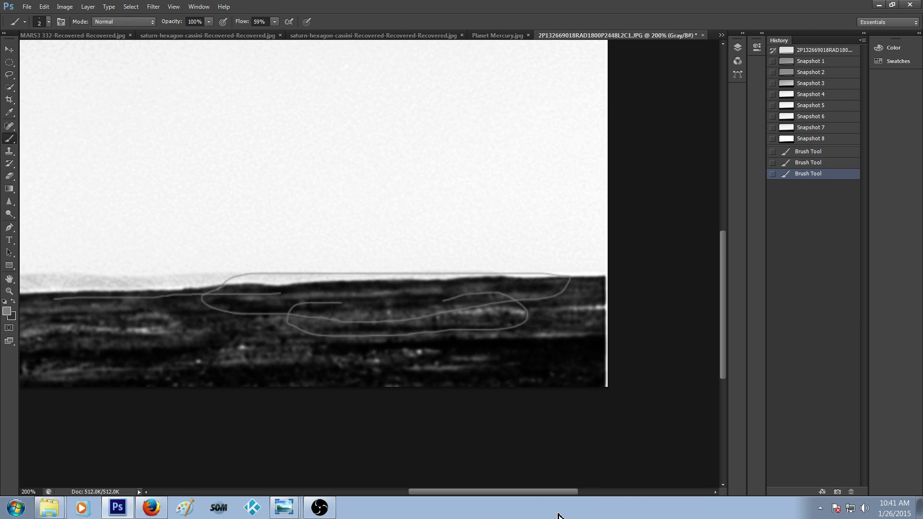
# Step: Mark the ground just below the horizon in gray with a small loop, slanted lines under the hill, wavy strokes and horizontal lines
pyautogui.moveTo(553, 492); pyautogui.dragTo(446, 492)
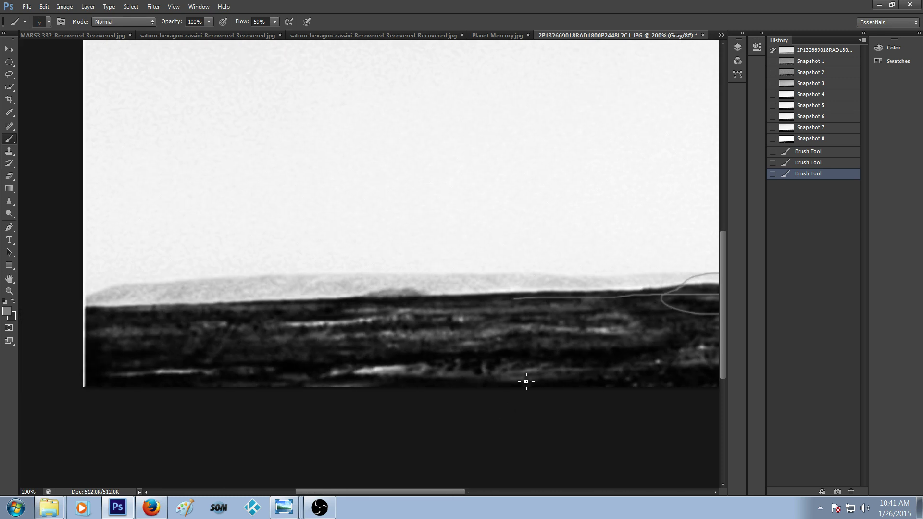
pyautogui.moveTo(494, 295)
pyautogui.mouseDown()
pyautogui.moveTo(500, 310)
pyautogui.moveTo(513, 309)
pyautogui.moveTo(493, 304)
pyautogui.mouseUp()
pyautogui.moveTo(427, 297); pyautogui.dragTo(414, 309)
pyautogui.moveTo(299, 310)
pyautogui.mouseDown()
pyautogui.moveTo(330, 308)
pyautogui.moveTo(309, 310)
pyautogui.mouseUp()
pyautogui.moveTo(250, 310); pyautogui.dragTo(299, 311)
pyautogui.moveTo(232, 316)
pyautogui.mouseDown()
pyautogui.moveTo(215, 313)
pyautogui.moveTo(247, 316)
pyautogui.mouseUp()
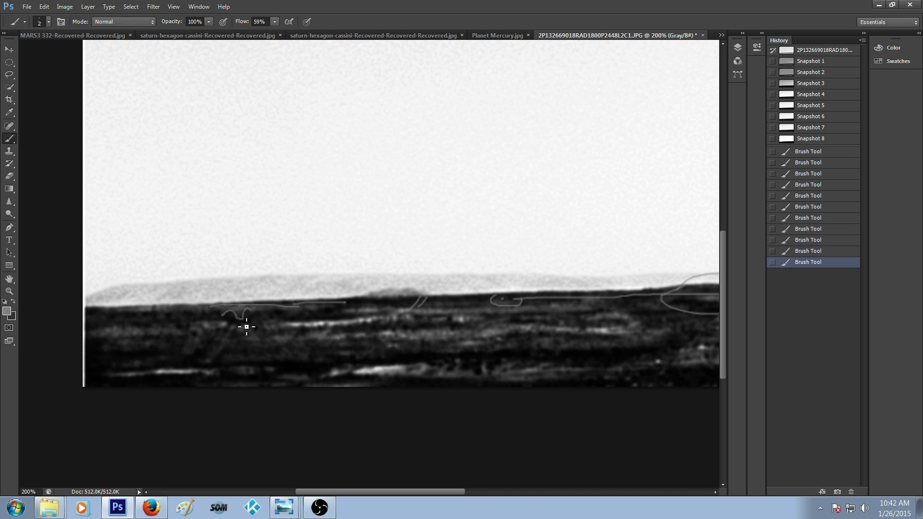
pyautogui.moveTo(130, 313); pyautogui.dragTo(186, 306)
pyautogui.moveTo(389, 495); pyautogui.dragTo(467, 360)
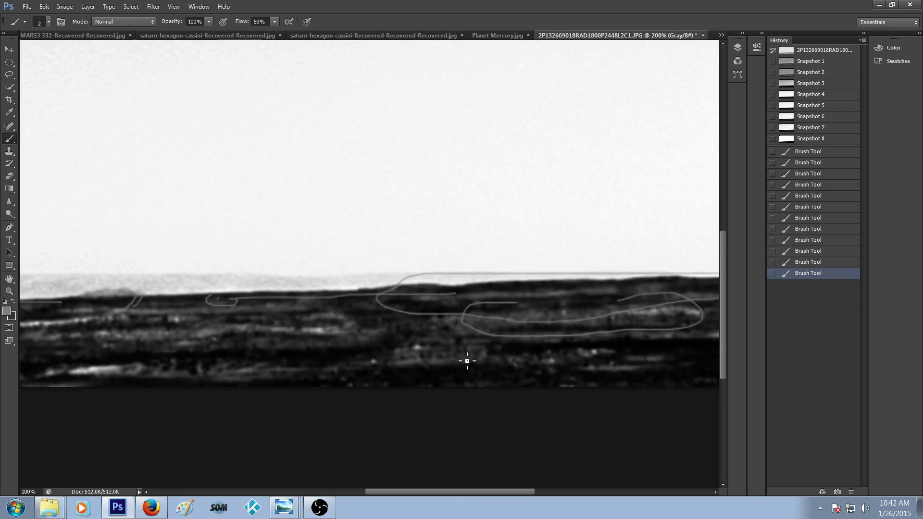
pyautogui.moveTo(449, 299); pyautogui.dragTo(625, 298)
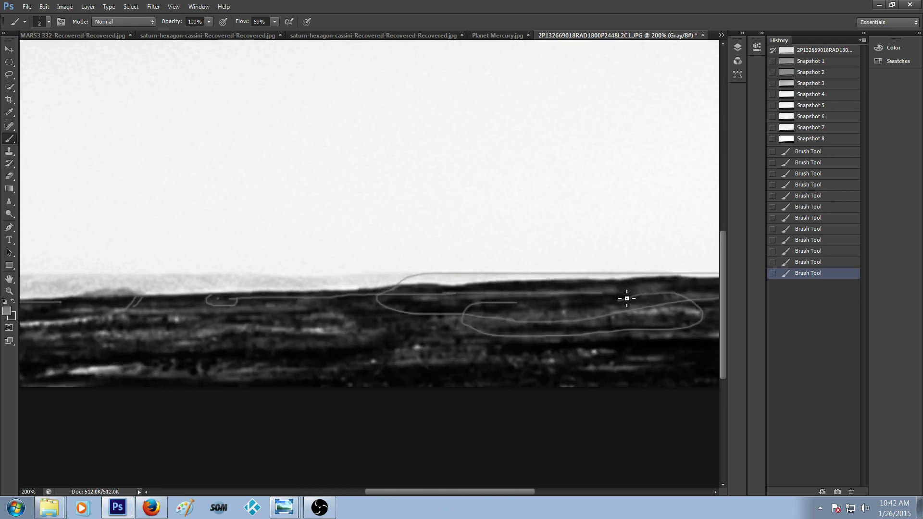
pyautogui.moveTo(435, 493); pyautogui.dragTo(413, 493)
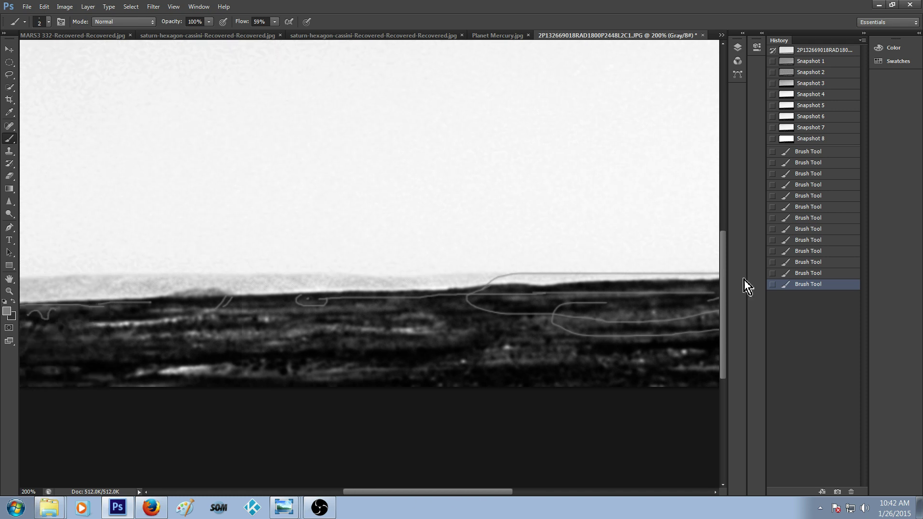
# Step: Clear the strokes by restoring Snapshot 7, and examine the ground and small hill in Snapshot 8 at 200%
pyautogui.click(835, 133)
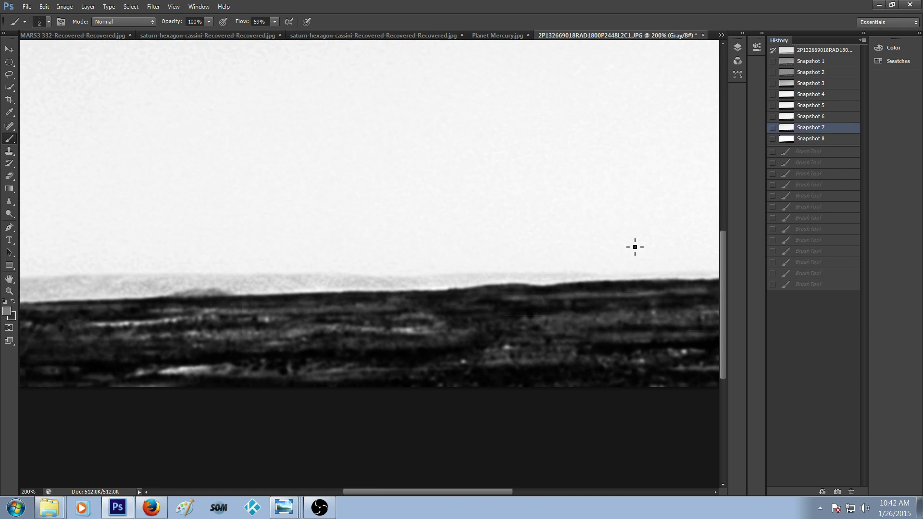
pyautogui.hotkey('ctrl', '-')
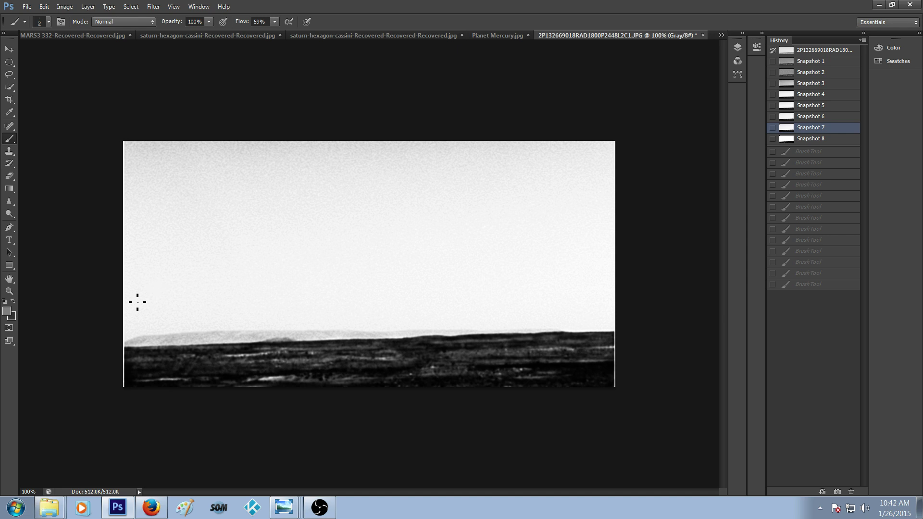
pyautogui.click(9, 291)
pyautogui.moveTo(235, 316)
pyautogui.mouseDown()
pyautogui.moveTo(243, 301)
pyautogui.moveTo(239, 310)
pyautogui.mouseUp()
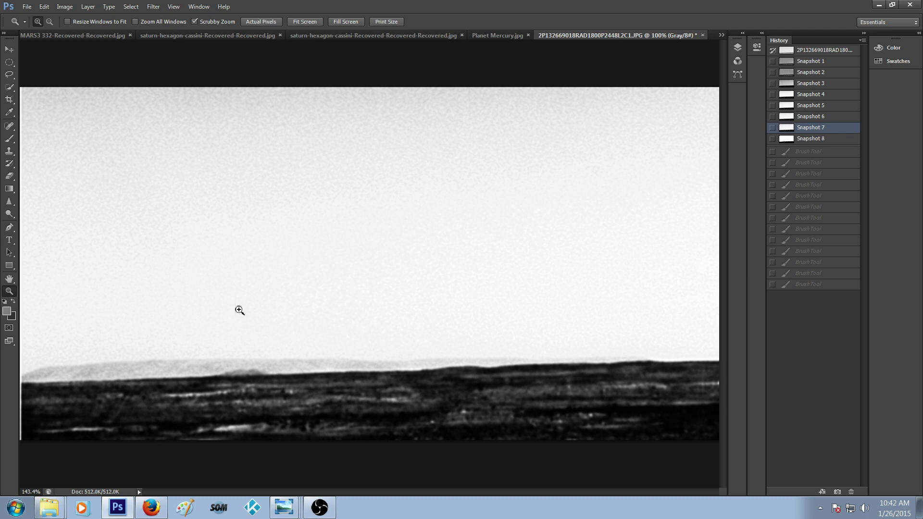
pyautogui.hotkey('ctrl', 'shift', 'z')
pyautogui.click(372, 365)
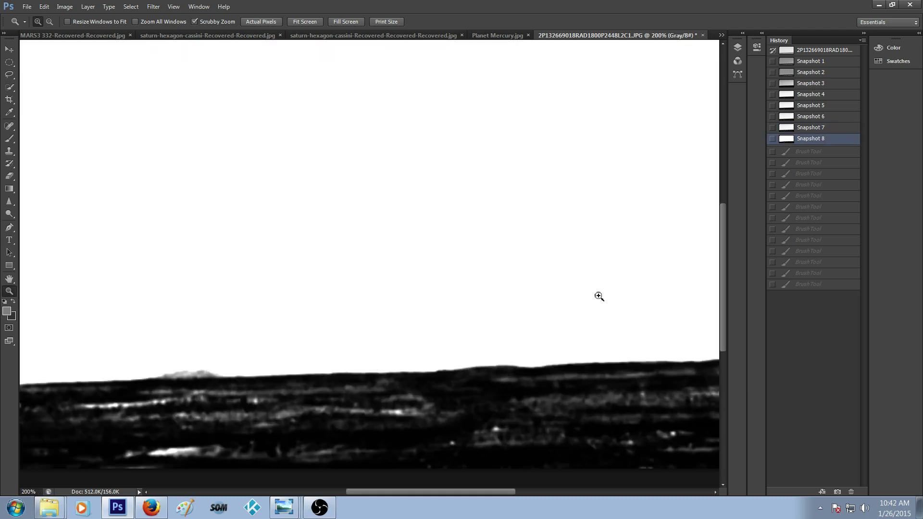
pyautogui.moveTo(726, 231); pyautogui.dragTo(712, 258)
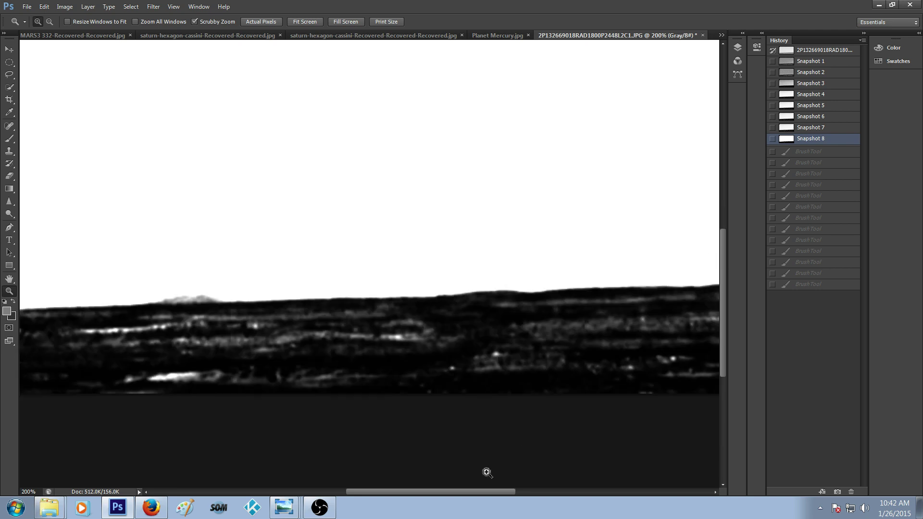
pyautogui.moveTo(471, 493); pyautogui.dragTo(423, 492)
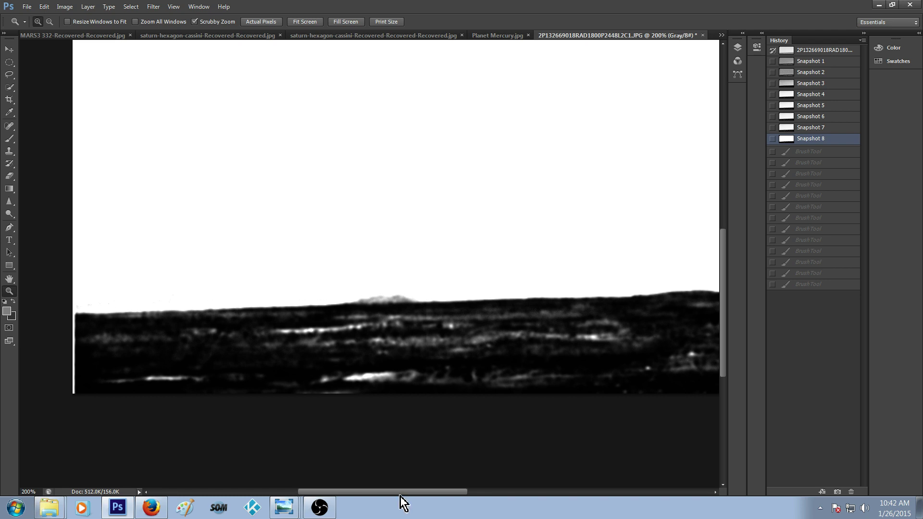
pyautogui.moveTo(400, 493); pyautogui.dragTo(420, 490)
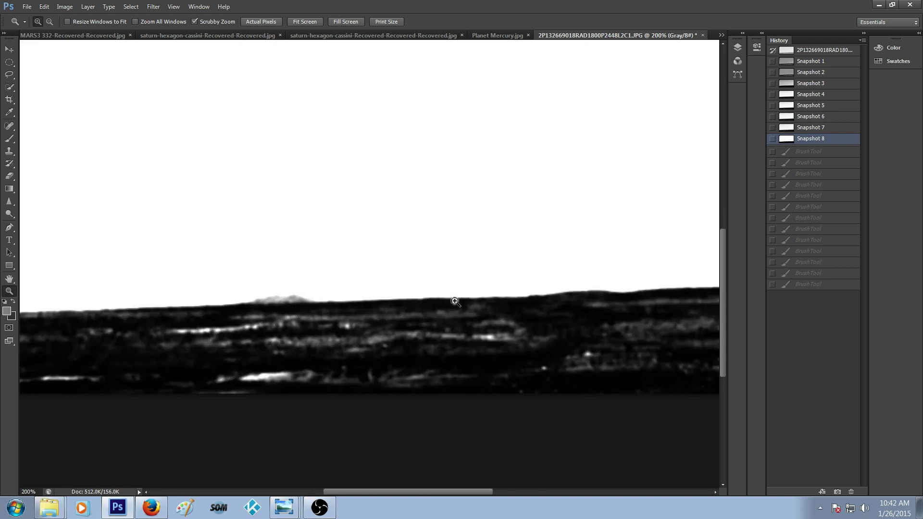
# Step: Examine the horizon and small hill in the original unenhanced image, magnified to about 239%
pyautogui.click(808, 51)
pyautogui.moveTo(418, 299); pyautogui.dragTo(408, 344)
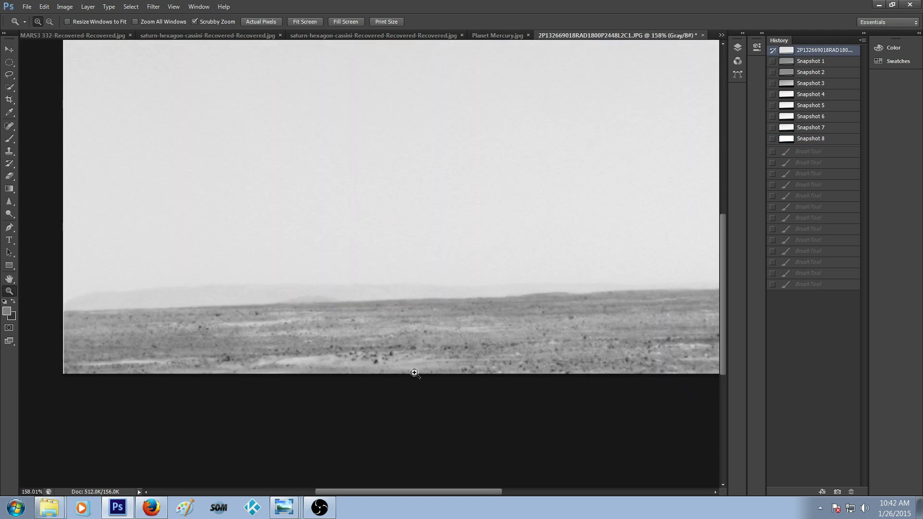
pyautogui.moveTo(445, 312); pyautogui.dragTo(443, 292)
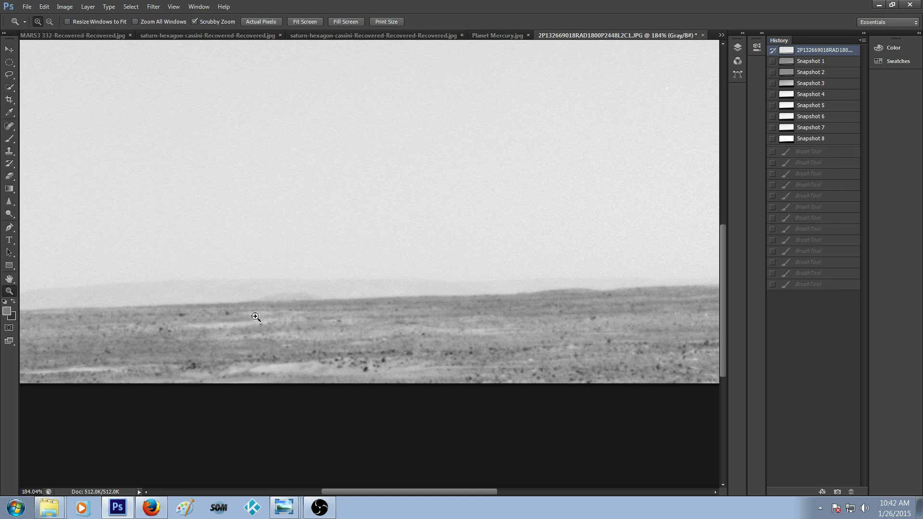
pyautogui.moveTo(279, 295); pyautogui.dragTo(298, 292)
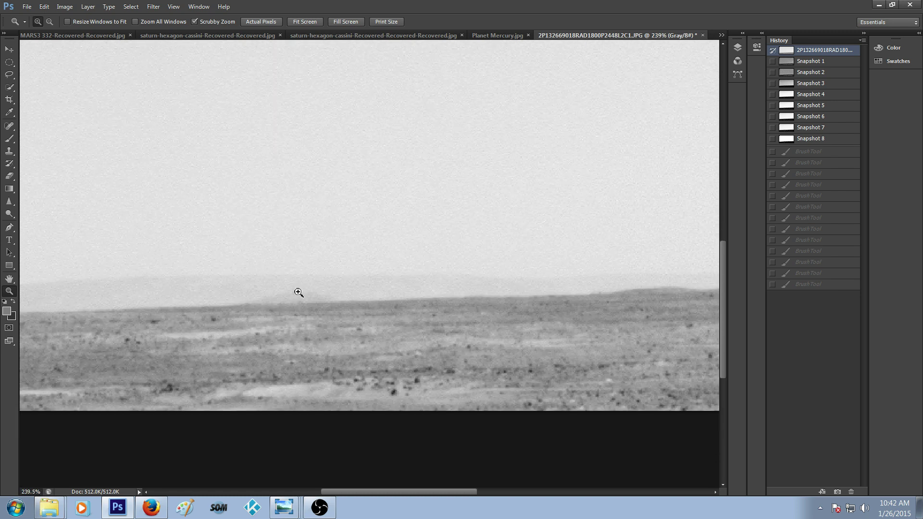
# Step: Restore Snapshot 7 and trace the small hill on the horizon with a gray brush stroke
pyautogui.click(807, 130)
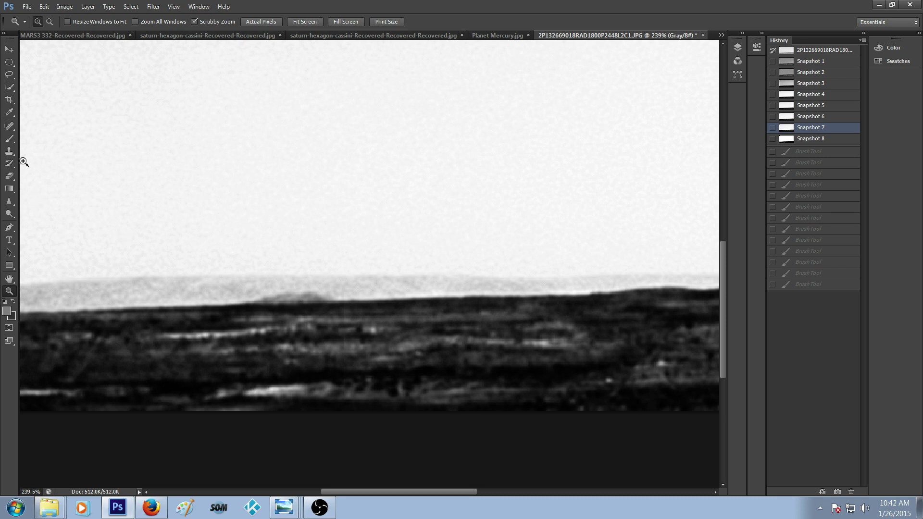
pyautogui.press('b')
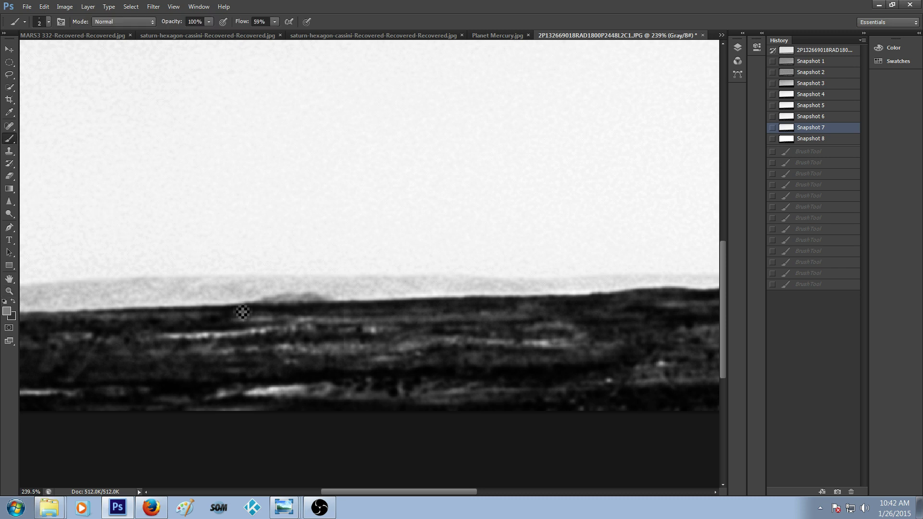
pyautogui.moveTo(261, 308)
pyautogui.mouseDown()
pyautogui.moveTo(321, 300)
pyautogui.moveTo(340, 310)
pyautogui.moveTo(322, 315)
pyautogui.mouseUp()
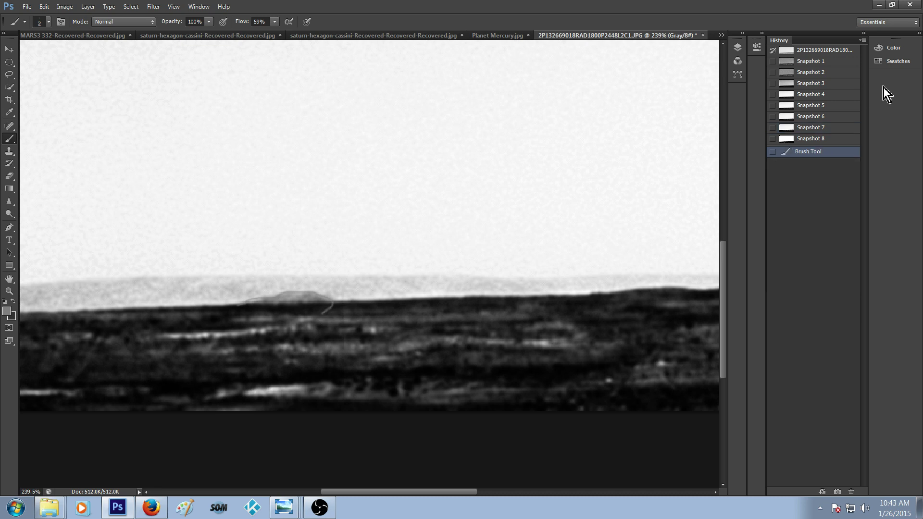
# Step: Restore Snapshot 5 and convert the image mode to RGB Color
pyautogui.click(810, 83)
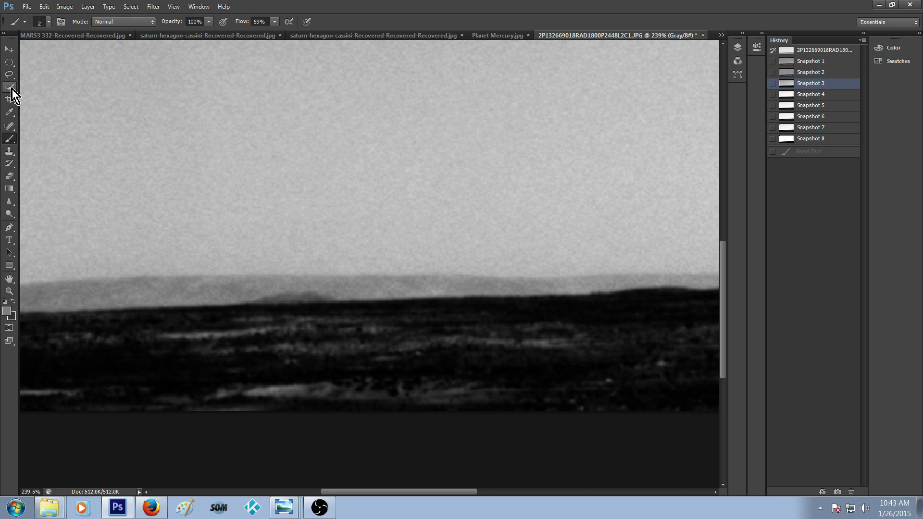
pyautogui.click(818, 107)
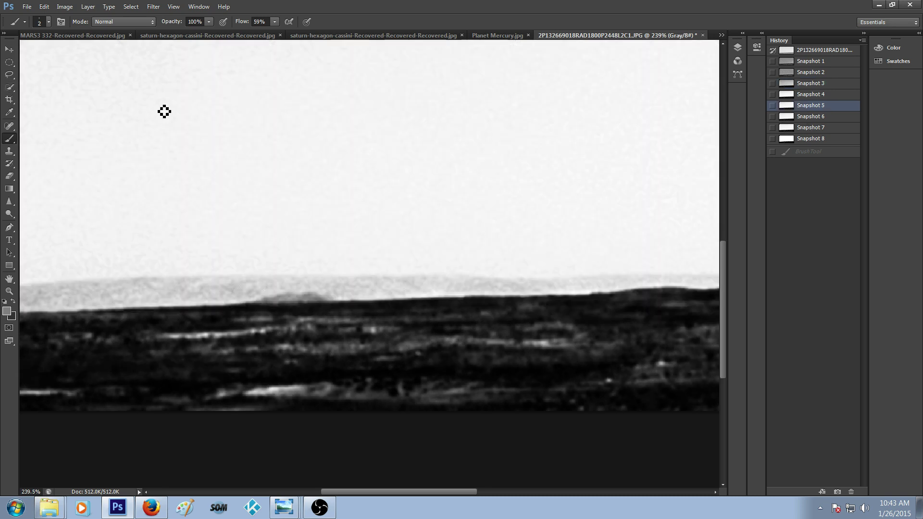
pyautogui.click(73, 9)
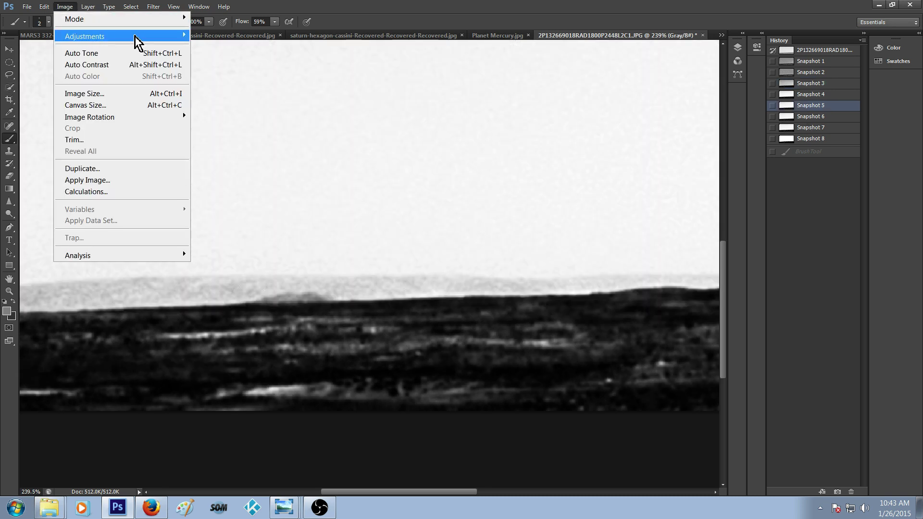
pyautogui.moveTo(146, 21)
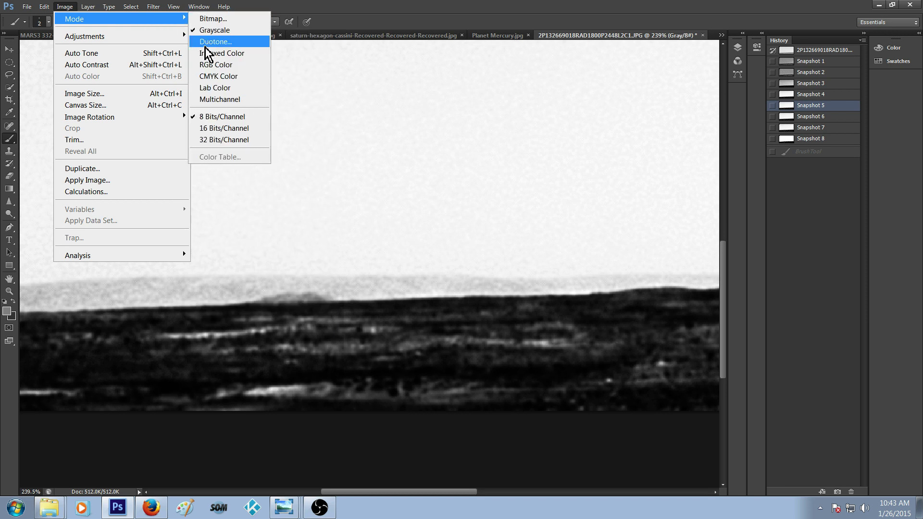
pyautogui.click(205, 66)
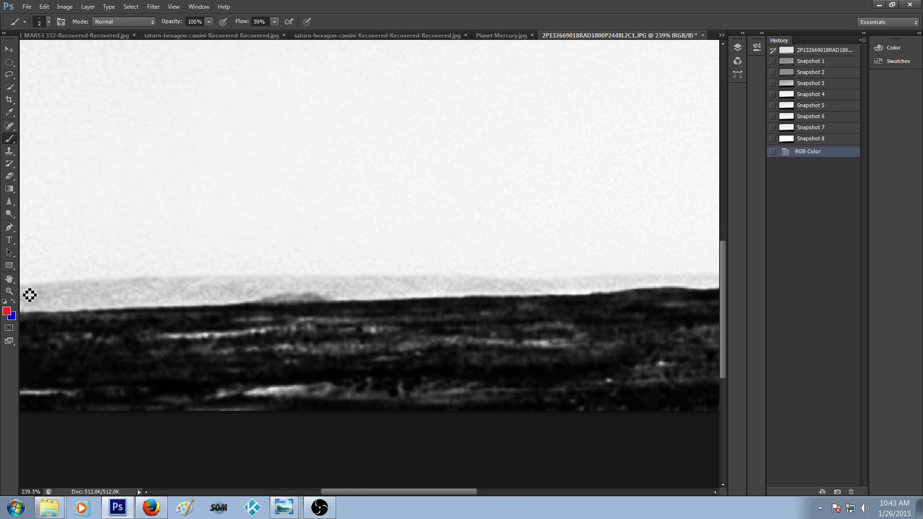
# Step: Trace the small hill in red and add small red marks above and below the horizon line beside it
pyautogui.click(248, 302)
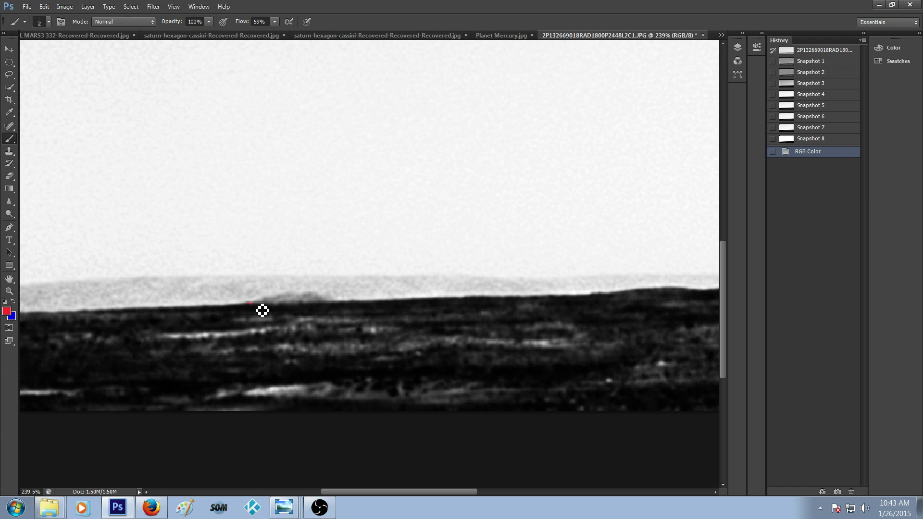
pyautogui.moveTo(248, 304); pyautogui.dragTo(321, 317)
pyautogui.click(366, 284)
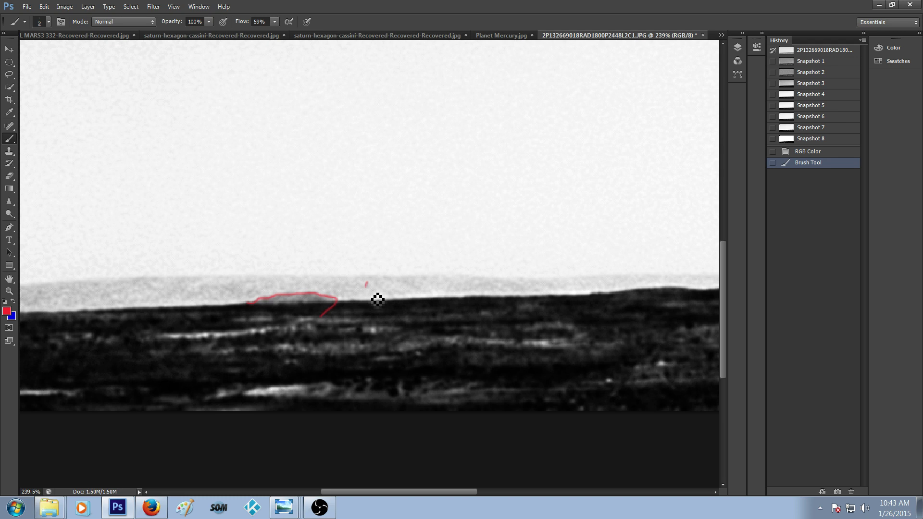
pyautogui.moveTo(362, 287)
pyautogui.mouseDown()
pyautogui.moveTo(373, 289)
pyautogui.moveTo(354, 331)
pyautogui.mouseUp()
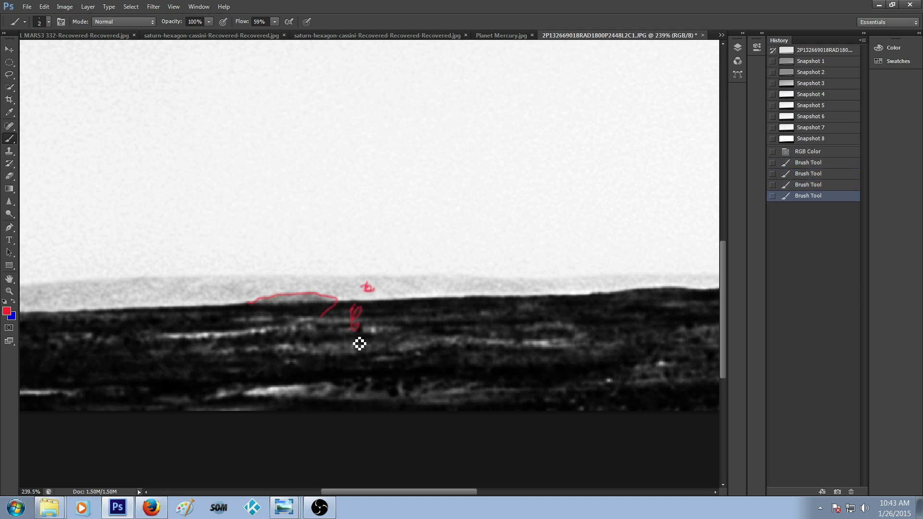
# Step: Draw three slanted red lines across the dark ground from the horizon toward the image's lower edge
pyautogui.moveTo(439, 301); pyautogui.dragTo(405, 418)
pyautogui.moveTo(166, 311); pyautogui.dragTo(95, 412)
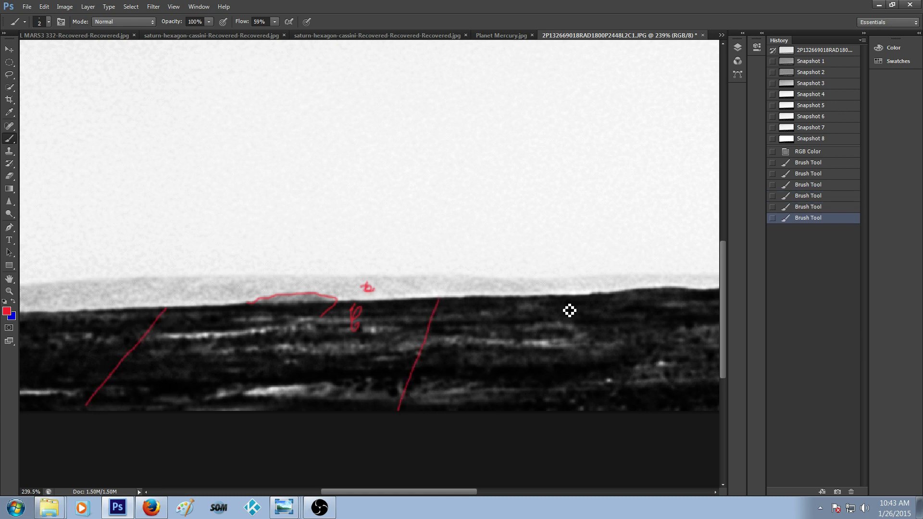
pyautogui.moveTo(610, 294)
pyautogui.mouseDown()
pyautogui.moveTo(577, 404)
pyautogui.moveTo(565, 409)
pyautogui.mouseUp()
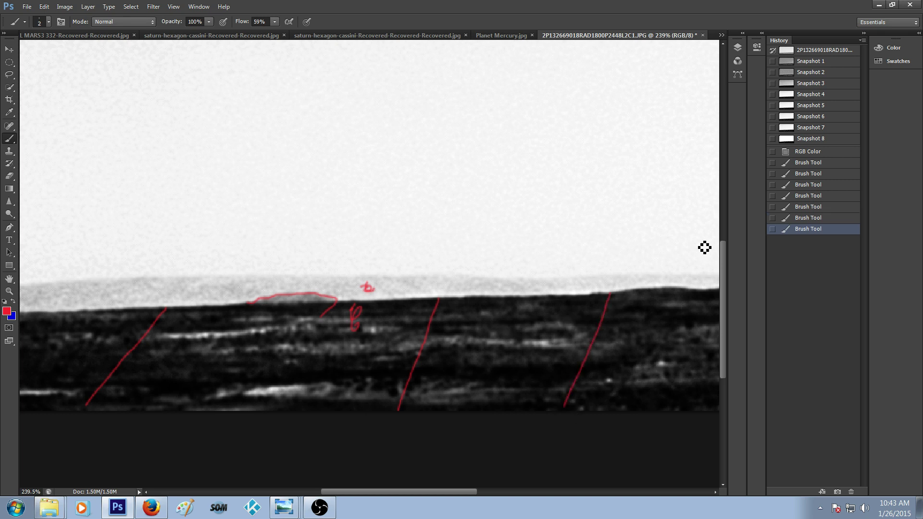
# Step: Restore Snapshot 8 and reduce the view of the horizon to about 174%
pyautogui.click(839, 138)
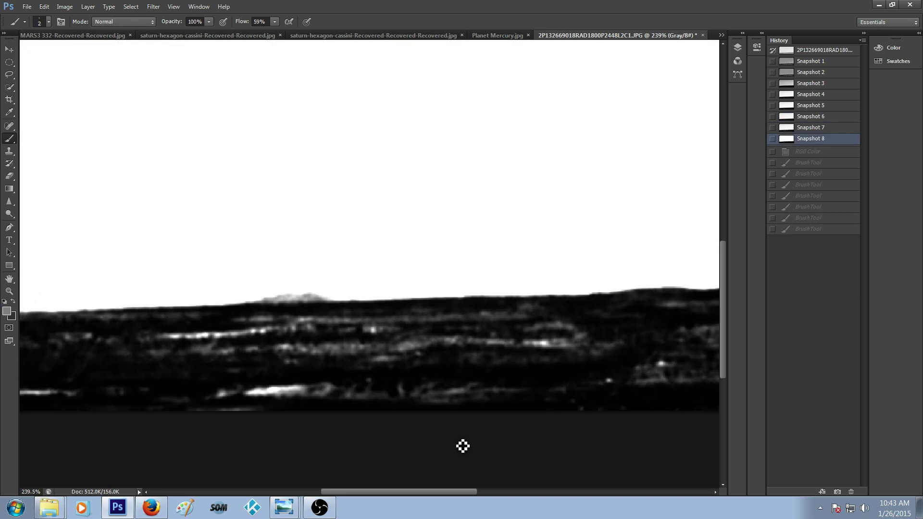
pyautogui.moveTo(434, 492); pyautogui.dragTo(425, 492)
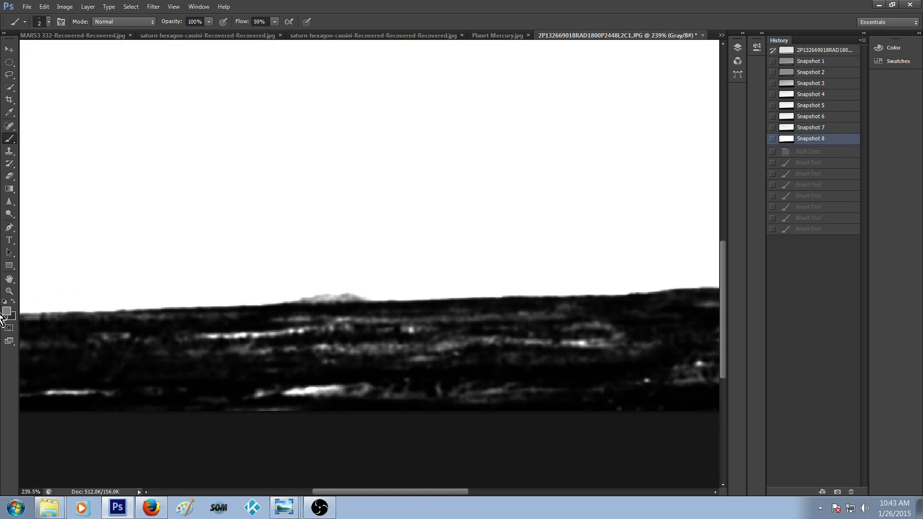
pyautogui.click(9, 291)
pyautogui.keyDown('alt'); pyautogui.click(396, 386); pyautogui.keyUp('alt')
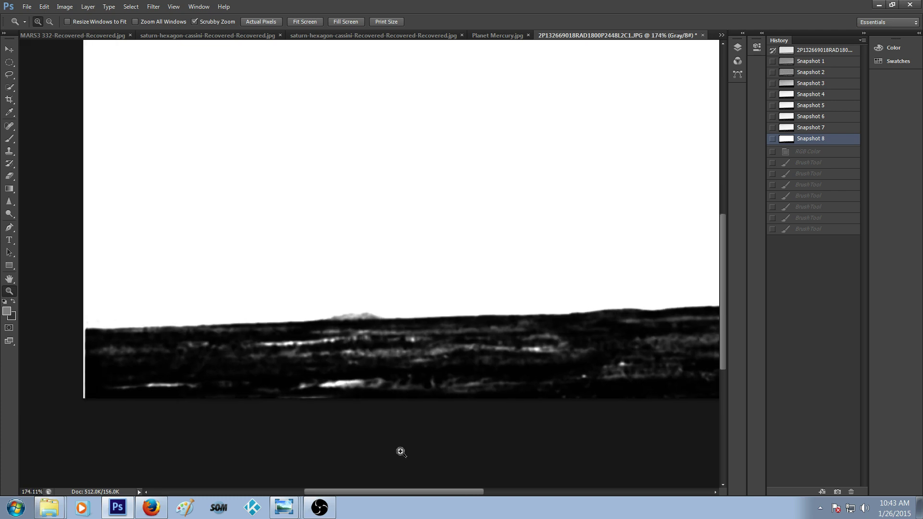
# Step: Convert the Snapshot 8 version of the horizon image to RGB Color mode
pyautogui.moveTo(405, 491); pyautogui.dragTo(431, 493)
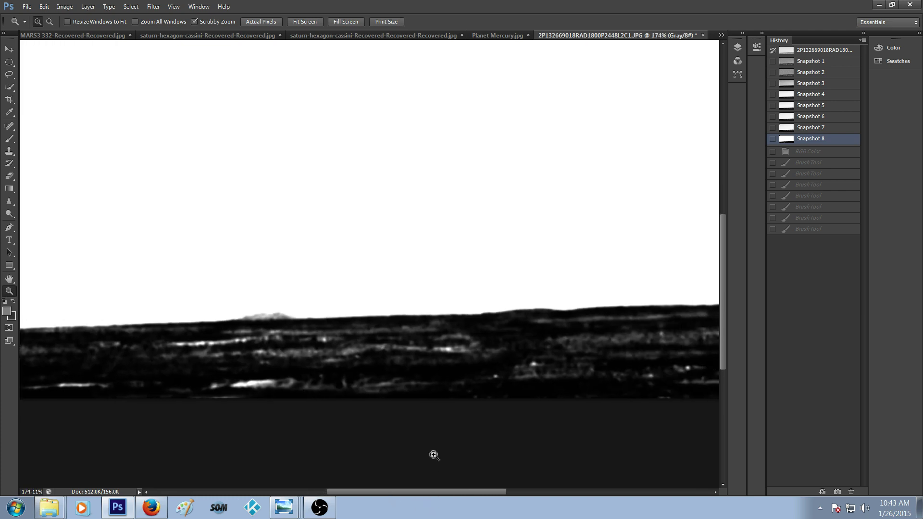
pyautogui.moveTo(434, 456); pyautogui.dragTo(425, 466)
pyautogui.moveTo(446, 495)
pyautogui.mouseDown()
pyautogui.moveTo(469, 492)
pyautogui.moveTo(450, 492)
pyautogui.mouseUp()
pyautogui.moveTo(473, 366); pyautogui.dragTo(465, 373)
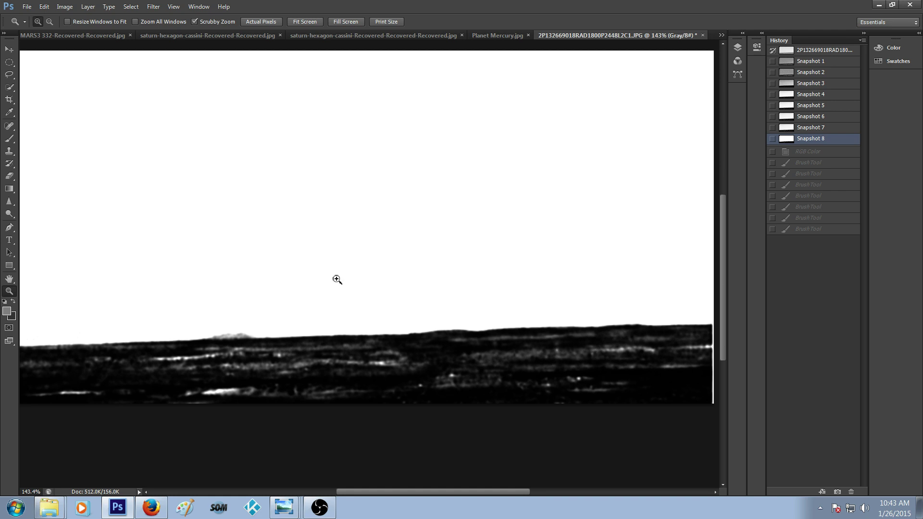
pyautogui.click(44, 8)
pyautogui.click(44, 7)
pyautogui.click(64, 7)
pyautogui.moveTo(118, 19)
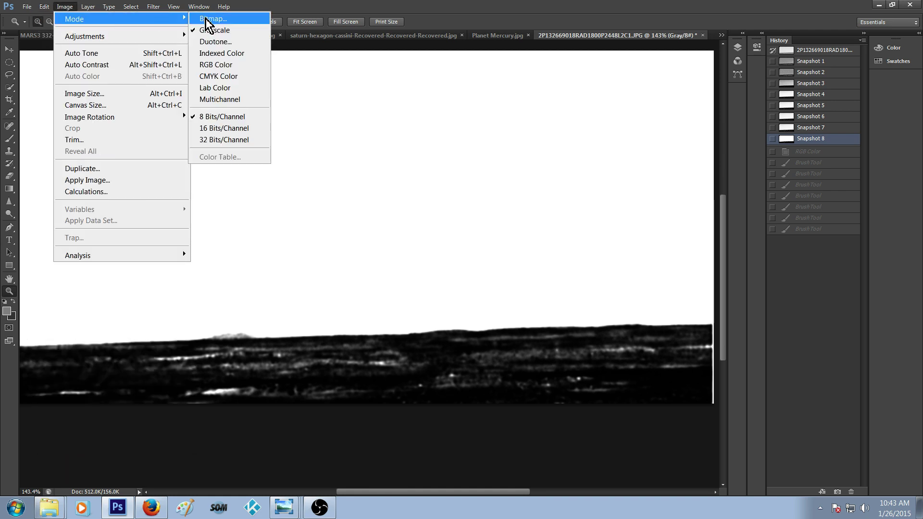
pyautogui.click(216, 65)
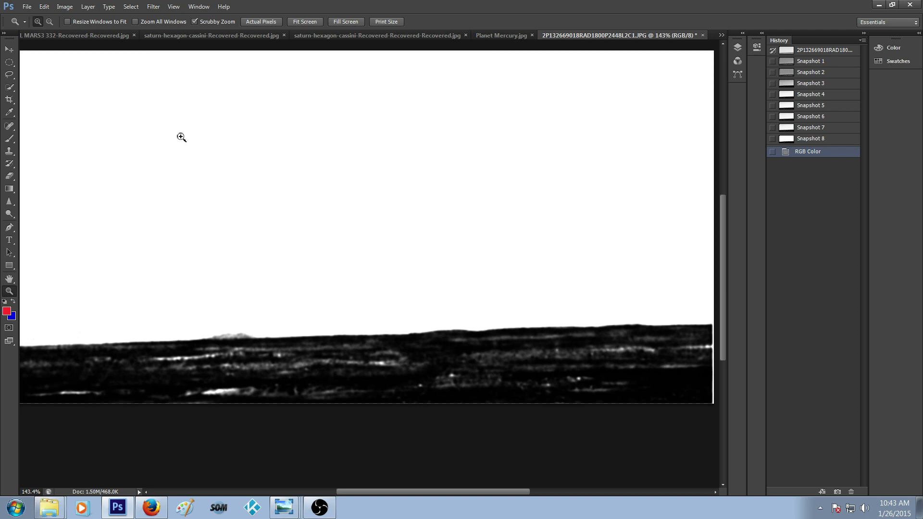
# Step: Circle three textured ground patches beneath the horizon in red with the Brush tool
pyautogui.click(11, 139)
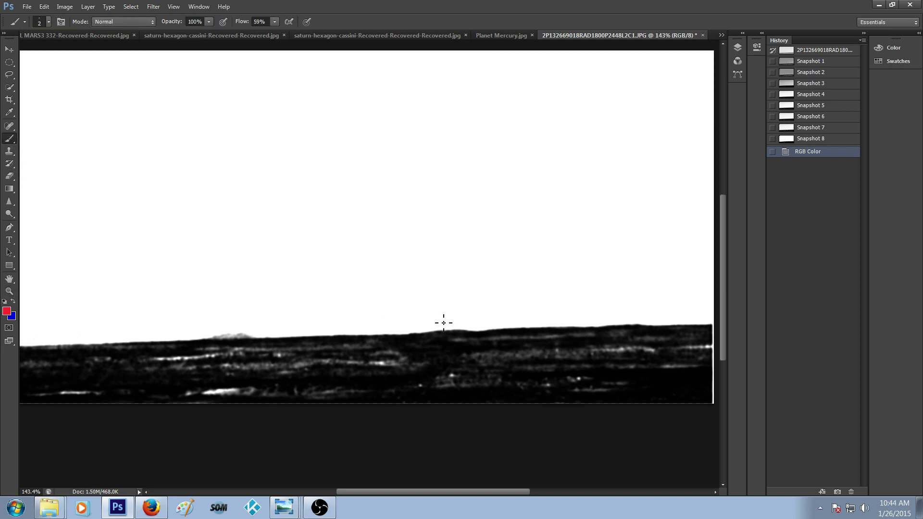
pyautogui.moveTo(476, 330)
pyautogui.mouseDown()
pyautogui.moveTo(462, 360)
pyautogui.moveTo(524, 375)
pyautogui.moveTo(635, 375)
pyautogui.moveTo(678, 359)
pyautogui.moveTo(656, 332)
pyautogui.moveTo(547, 326)
pyautogui.mouseUp()
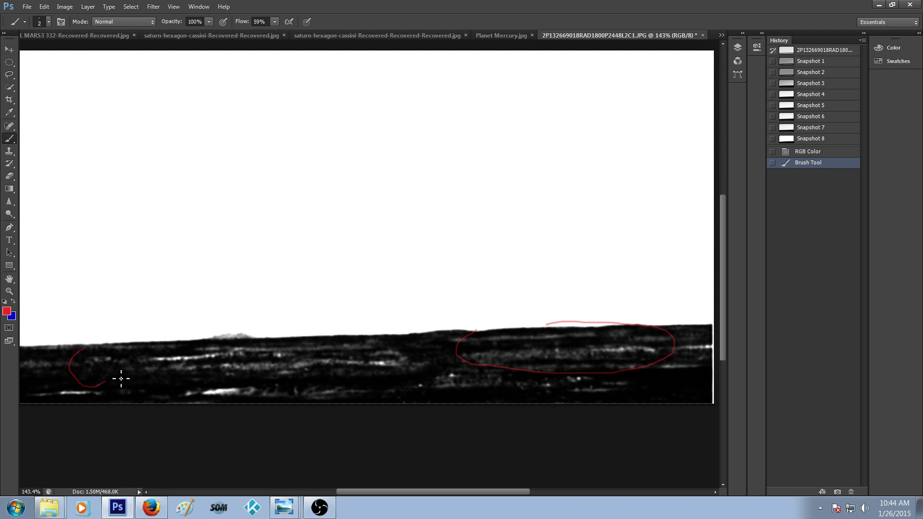
pyautogui.moveTo(101, 356); pyautogui.dragTo(103, 348)
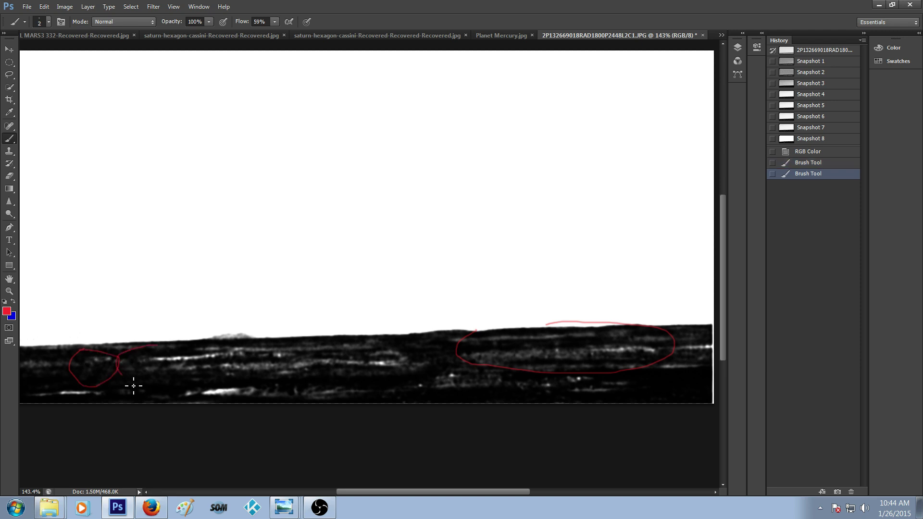
pyautogui.moveTo(325, 392); pyautogui.dragTo(440, 367)
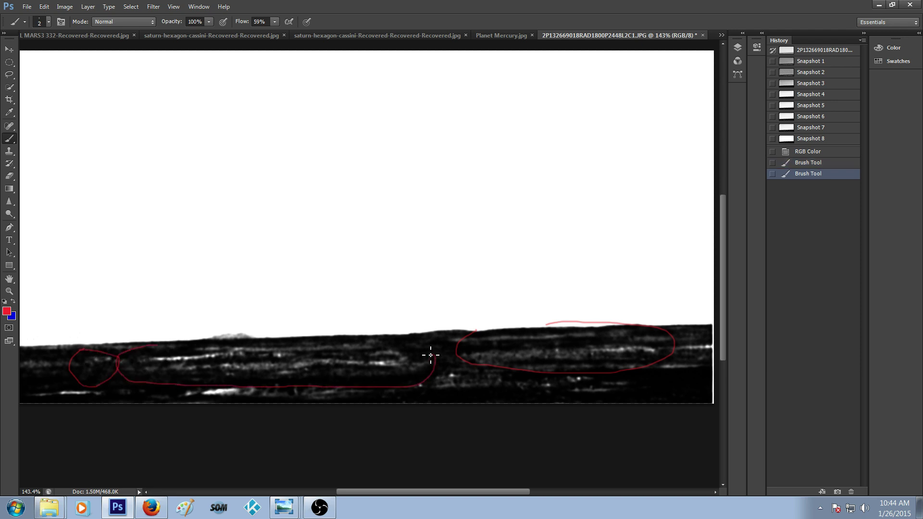
pyautogui.moveTo(356, 342); pyautogui.dragTo(160, 336)
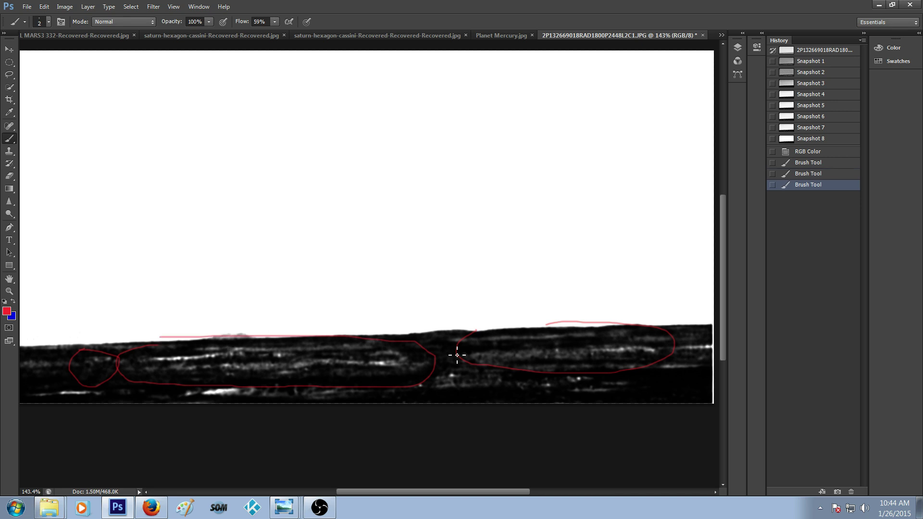
# Step: Trace red lines along the upper ground just below the horizon and add small vertical marks near the image's left end
pyautogui.moveTo(557, 342); pyautogui.dragTo(580, 336)
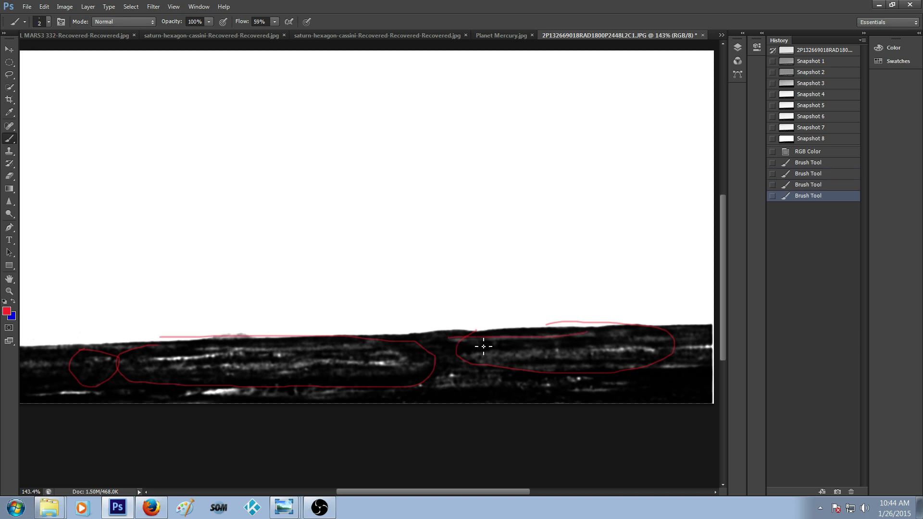
pyautogui.moveTo(449, 342); pyautogui.dragTo(399, 343)
pyautogui.moveTo(327, 345); pyautogui.dragTo(300, 345)
pyautogui.moveTo(389, 493); pyautogui.dragTo(331, 493)
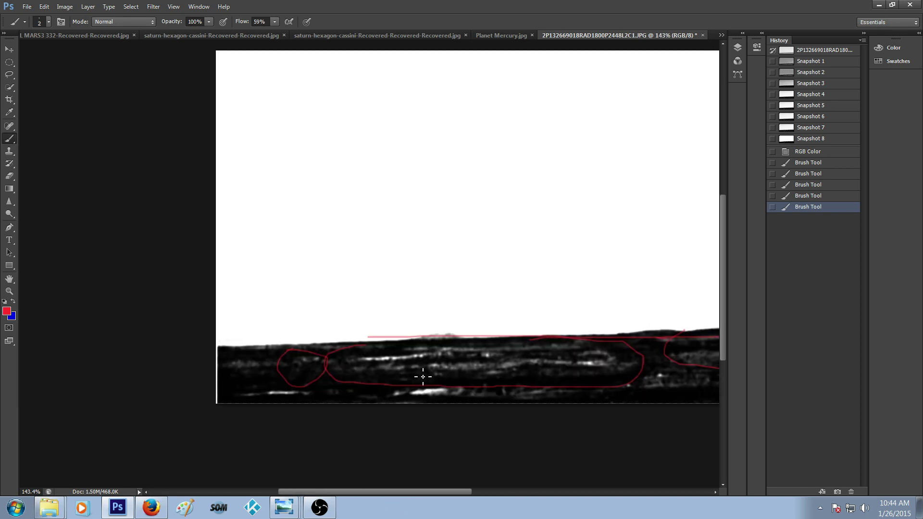
pyautogui.moveTo(259, 350); pyautogui.dragTo(341, 349)
pyautogui.moveTo(421, 348); pyautogui.dragTo(448, 348)
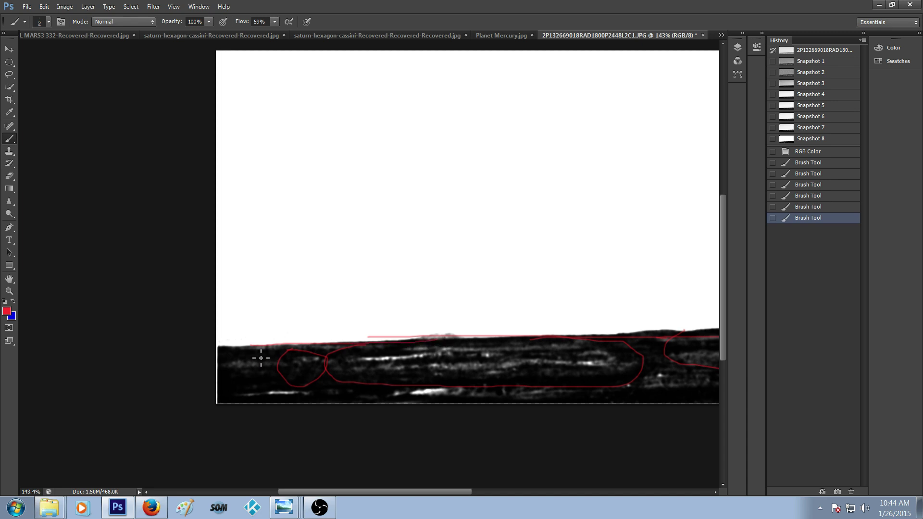
pyautogui.moveTo(254, 353); pyautogui.dragTo(279, 361)
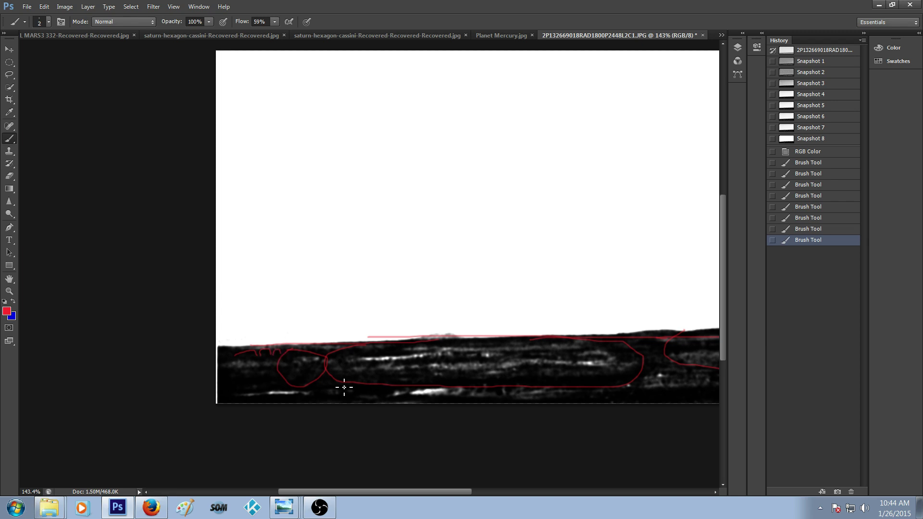
pyautogui.moveTo(344, 388); pyautogui.dragTo(344, 387)
# Step: Outline small bracket and box shapes in red inside the circled ground patch near the image's right end
pyautogui.moveTo(443, 492); pyautogui.dragTo(537, 491)
pyautogui.moveTo(373, 347); pyautogui.dragTo(378, 347)
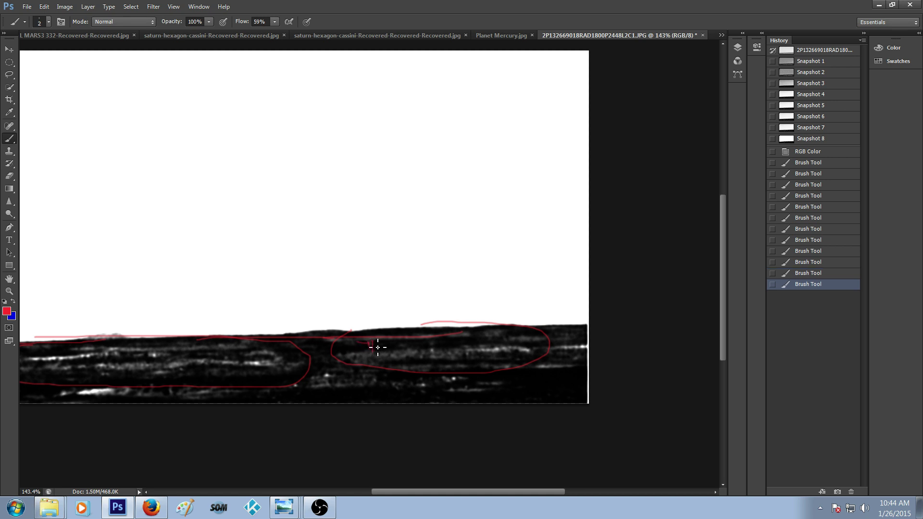
pyautogui.moveTo(435, 354)
pyautogui.mouseDown()
pyautogui.moveTo(440, 341)
pyautogui.moveTo(547, 340)
pyautogui.mouseUp()
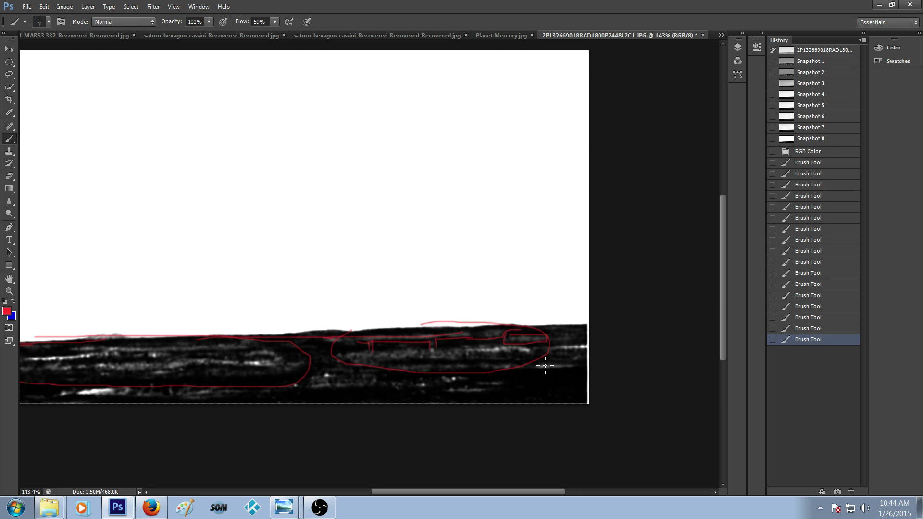
# Step: Inspect the marked ground at 400% and revert to the RGB Color history state to clear all red strokes
pyautogui.hotkey('ctrl', '+')
pyautogui.hotkey('ctrl', '+')
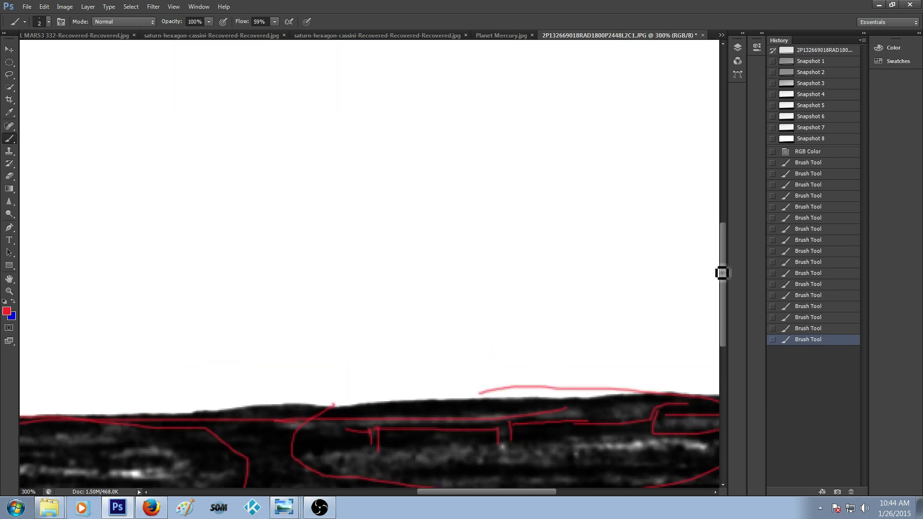
pyautogui.moveTo(722, 272); pyautogui.dragTo(724, 309)
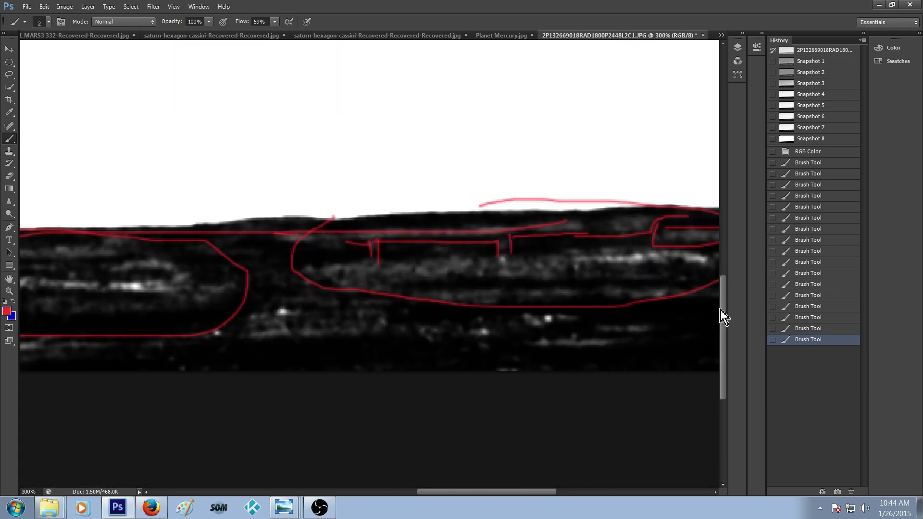
pyautogui.hotkey('ctrl', '+')
pyautogui.moveTo(527, 493); pyautogui.dragTo(579, 496)
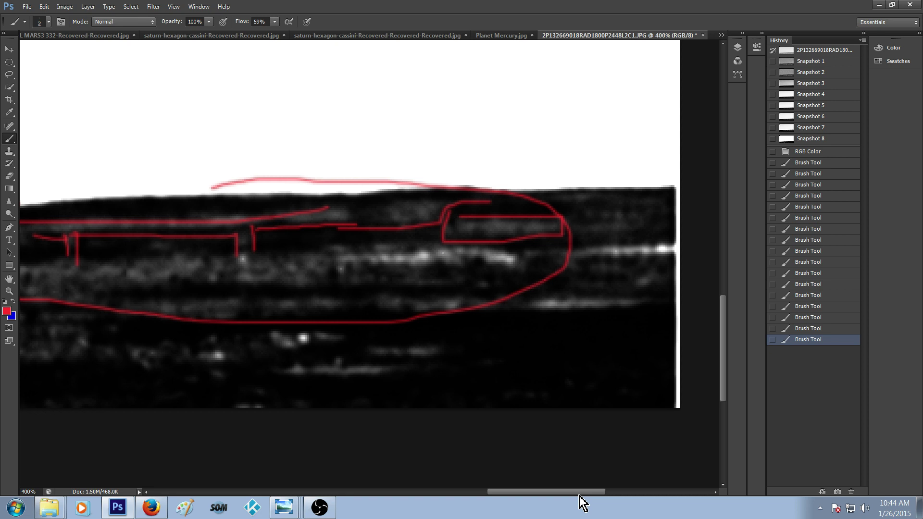
pyautogui.click(824, 152)
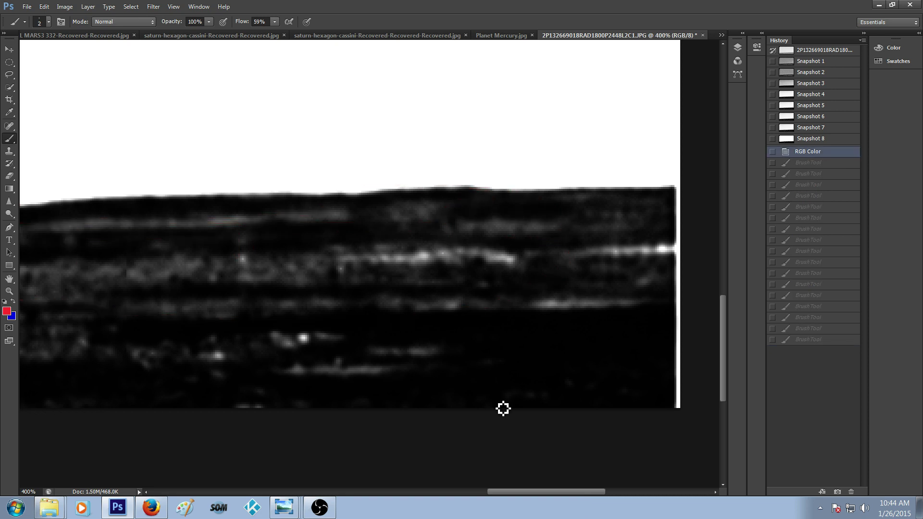
pyautogui.moveTo(559, 493); pyautogui.dragTo(371, 493)
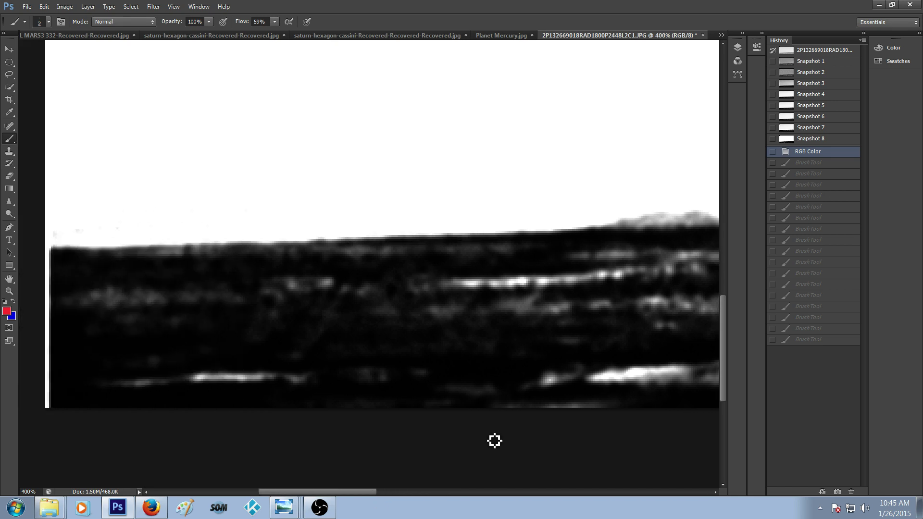
# Step: Restore Snapshot 7 and sketch small gray outlines on the dark ground below the horizon near the image's left end
pyautogui.click(823, 129)
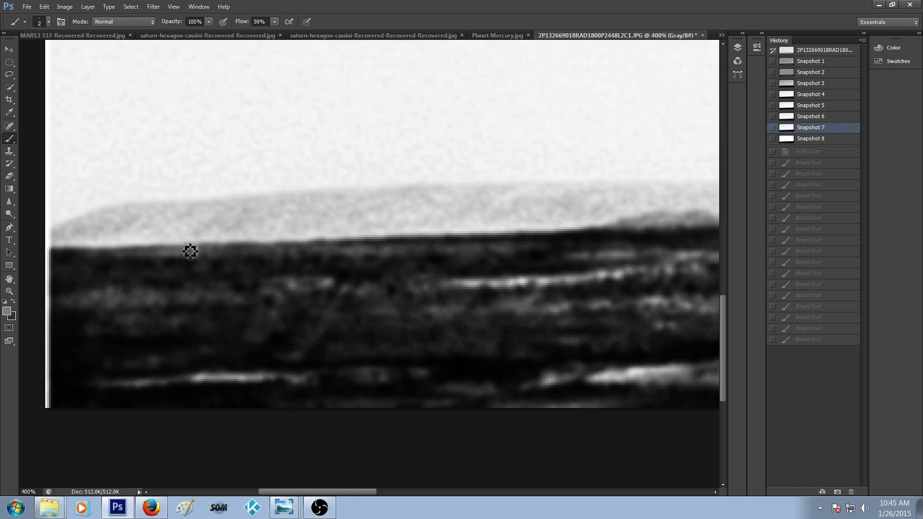
pyautogui.moveTo(106, 264)
pyautogui.mouseDown()
pyautogui.moveTo(140, 260)
pyautogui.moveTo(150, 274)
pyautogui.moveTo(164, 260)
pyautogui.moveTo(185, 261)
pyautogui.mouseUp()
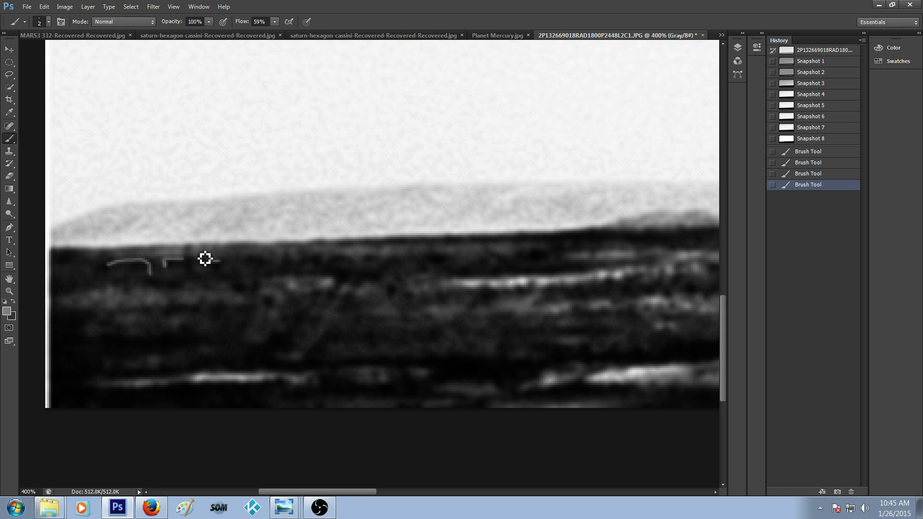
pyautogui.moveTo(298, 261)
pyautogui.mouseDown()
pyautogui.moveTo(322, 265)
pyautogui.moveTo(329, 280)
pyautogui.moveTo(390, 264)
pyautogui.mouseUp()
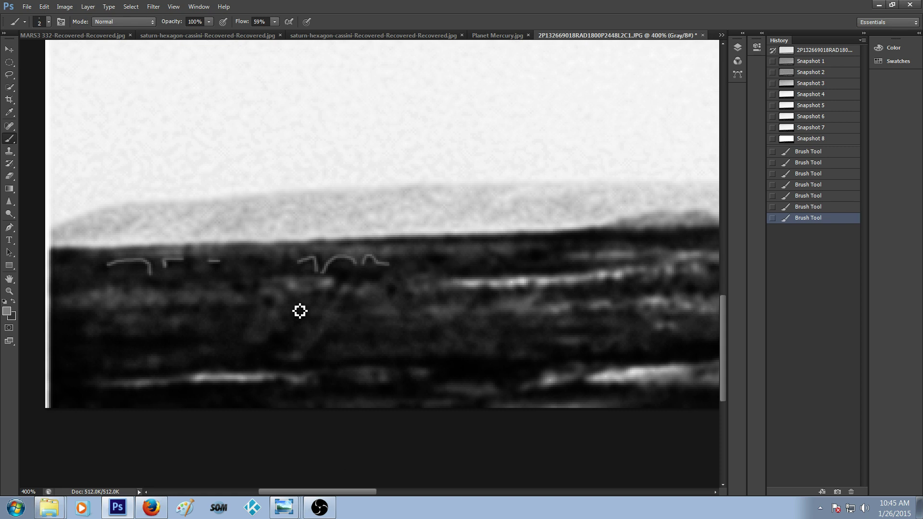
pyautogui.moveTo(268, 301)
pyautogui.mouseDown()
pyautogui.moveTo(276, 288)
pyautogui.moveTo(330, 360)
pyautogui.moveTo(250, 274)
pyautogui.mouseUp()
# Step: Compare Snapshots 5, 8 and 7 at 300% along the right half of the horizon
pyautogui.moveTo(368, 490); pyautogui.dragTo(599, 490)
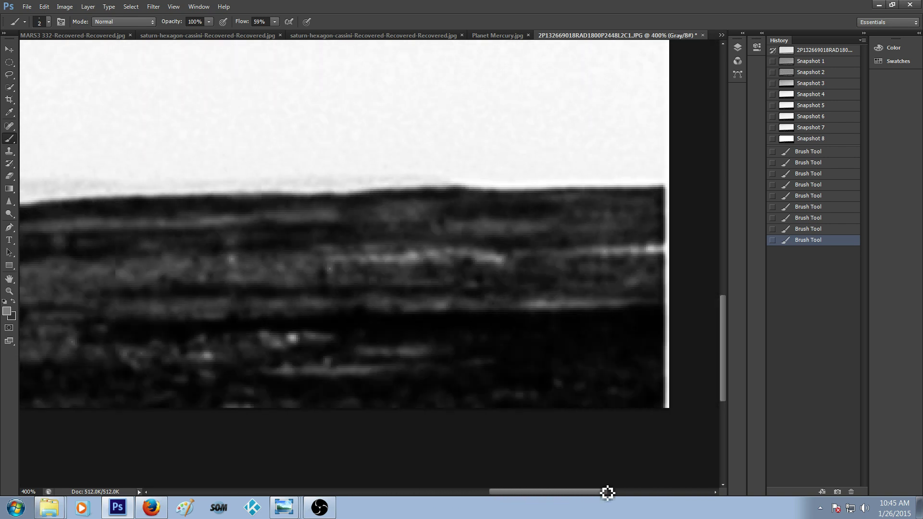
pyautogui.hotkey('ctrl', '-')
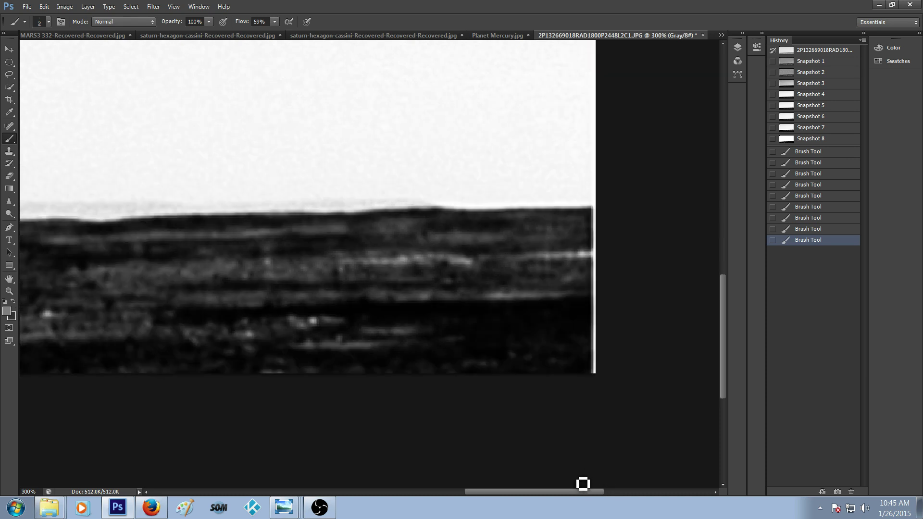
pyautogui.moveTo(576, 496); pyautogui.dragTo(504, 495)
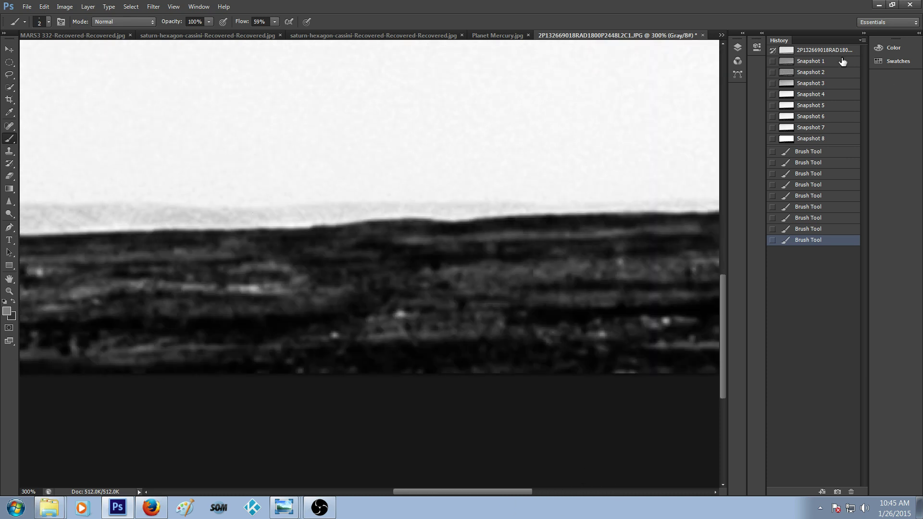
pyautogui.click(826, 108)
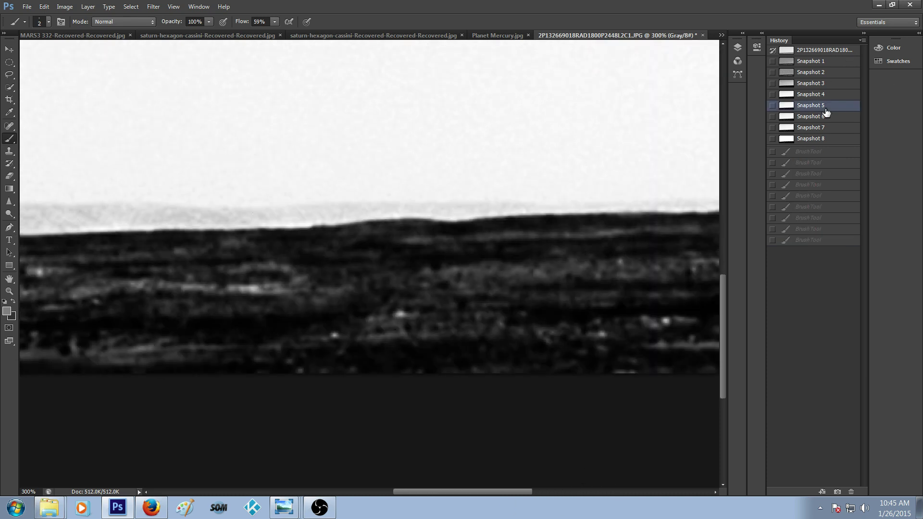
pyautogui.click(823, 140)
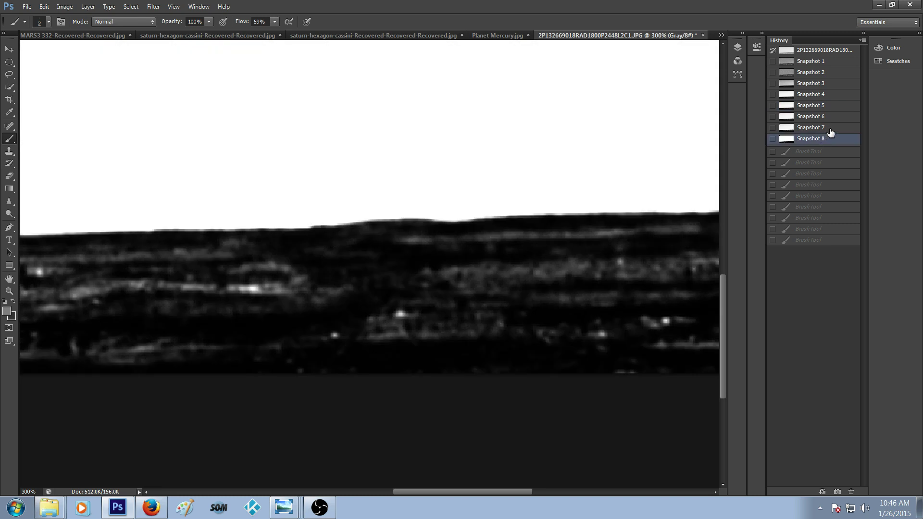
pyautogui.click(830, 129)
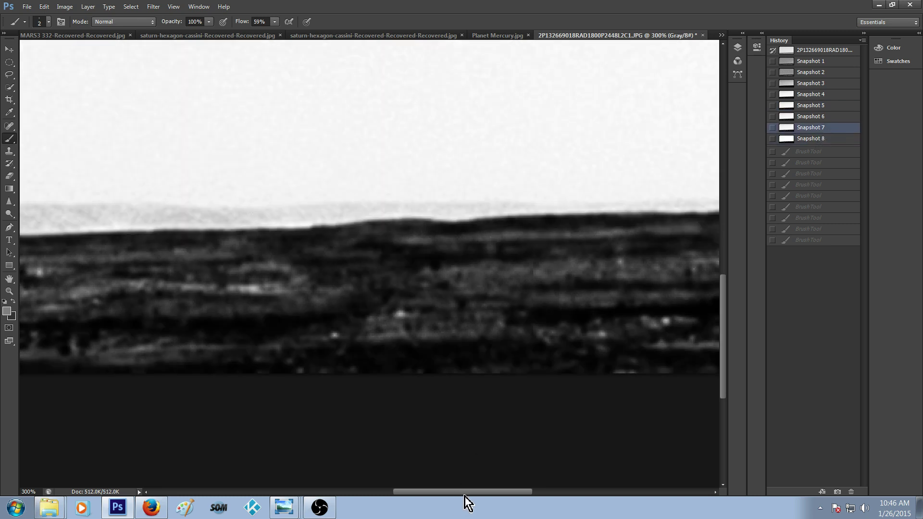
# Step: Compare Snapshots 8, 6 and 5 around the small hill and return to Snapshot 8 at 200%
pyautogui.moveTo(464, 496); pyautogui.dragTo(426, 494)
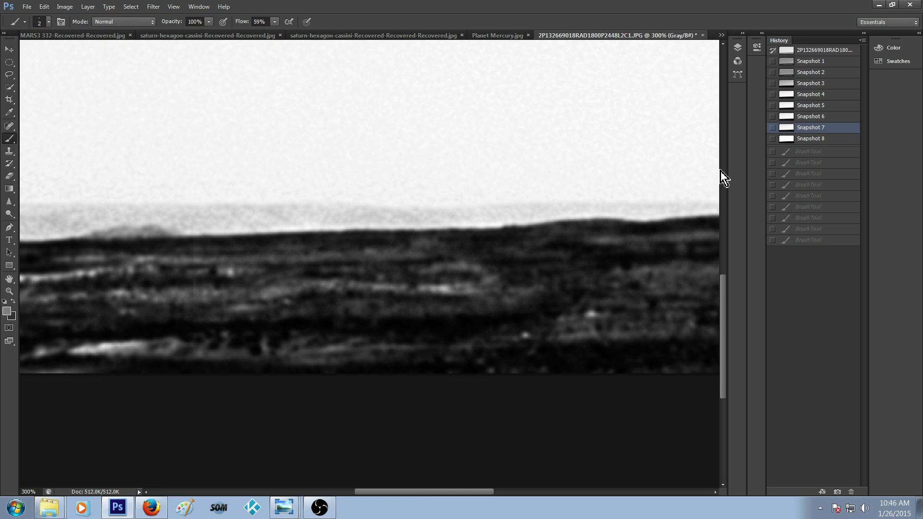
pyautogui.click(838, 141)
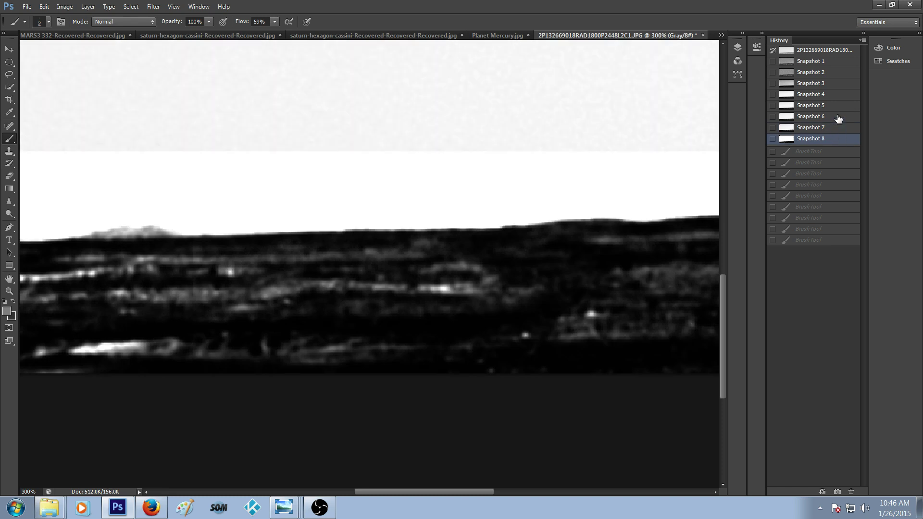
pyautogui.click(839, 118)
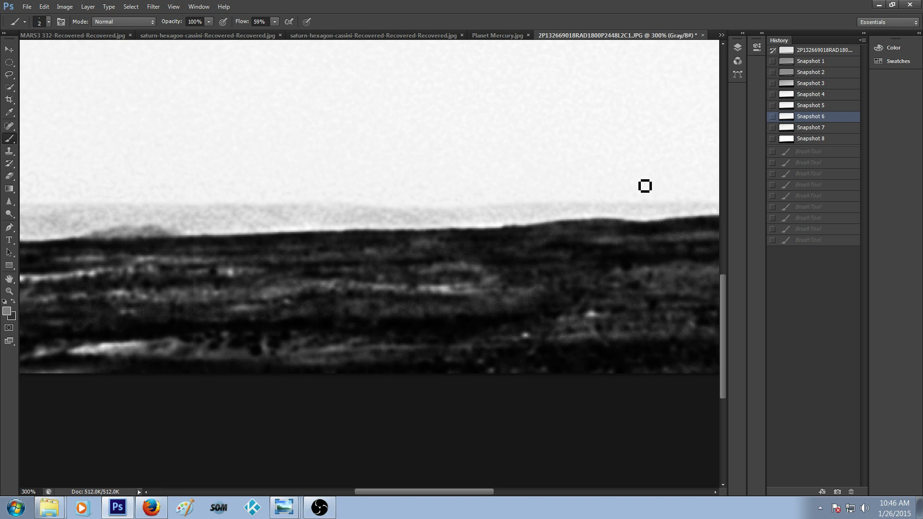
pyautogui.click(825, 105)
pyautogui.moveTo(428, 491); pyautogui.dragTo(392, 492)
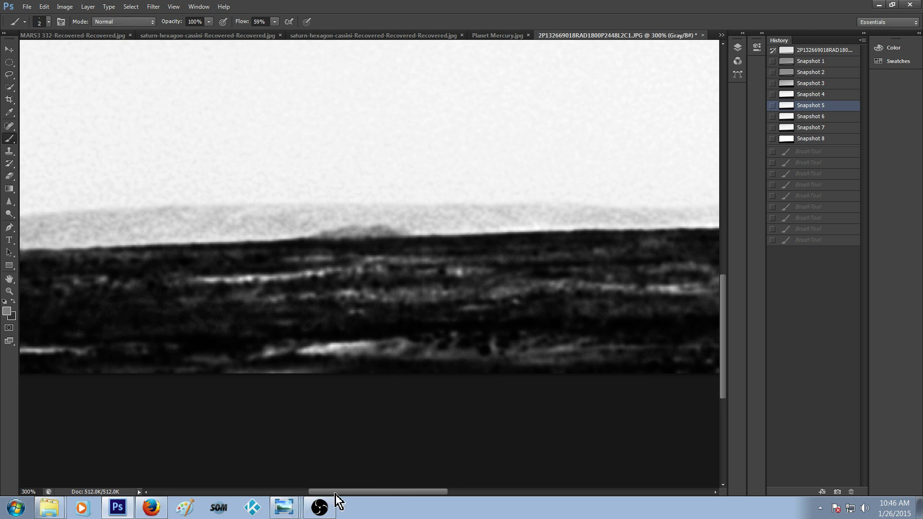
pyautogui.moveTo(336, 500); pyautogui.dragTo(315, 496)
pyautogui.hotkey('ctrl', '-')
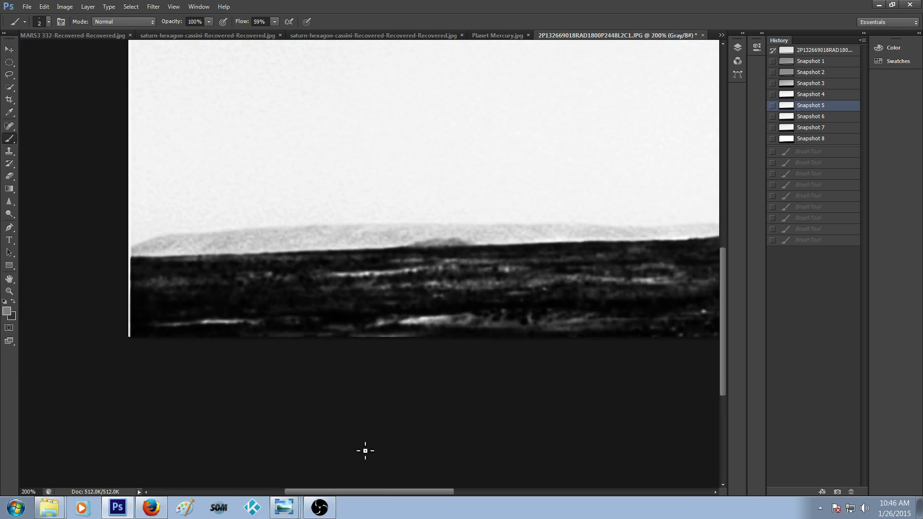
pyautogui.click(808, 138)
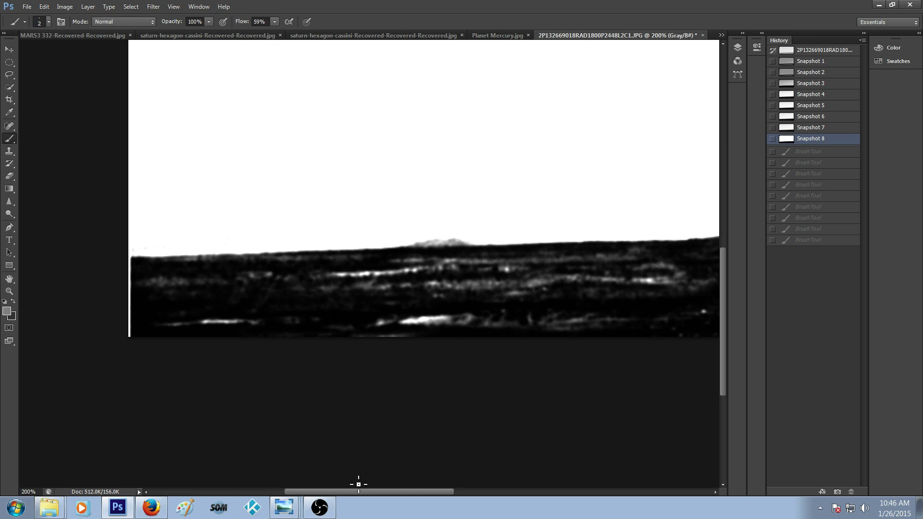
# Step: Restore Snapshot 7 and inspect the ground below the small hill and near the image's left end at 400%
pyautogui.moveTo(364, 491); pyautogui.dragTo(388, 466)
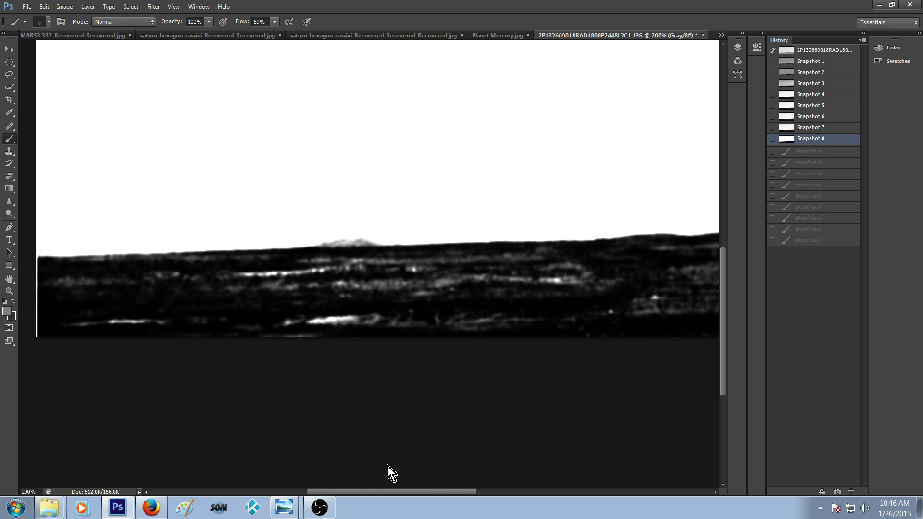
pyautogui.click(812, 129)
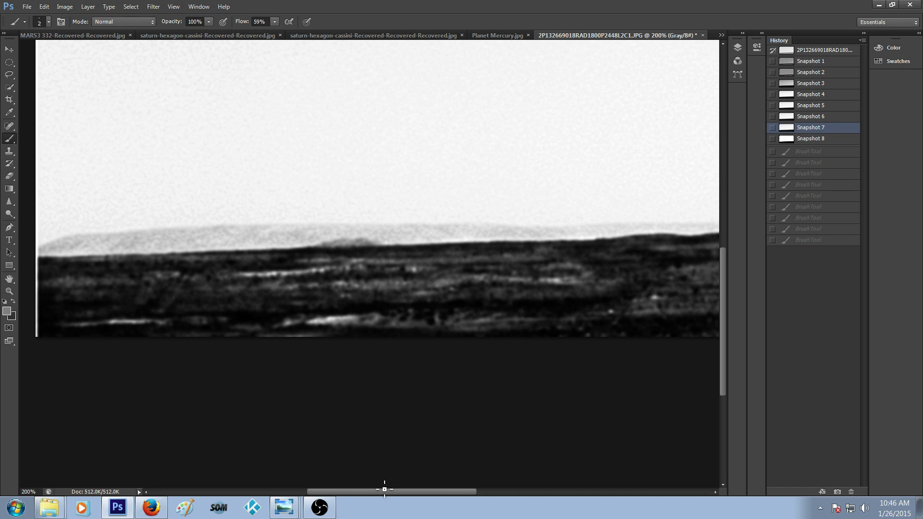
pyautogui.moveTo(386, 495)
pyautogui.mouseDown()
pyautogui.moveTo(413, 495)
pyautogui.moveTo(383, 495)
pyautogui.mouseUp()
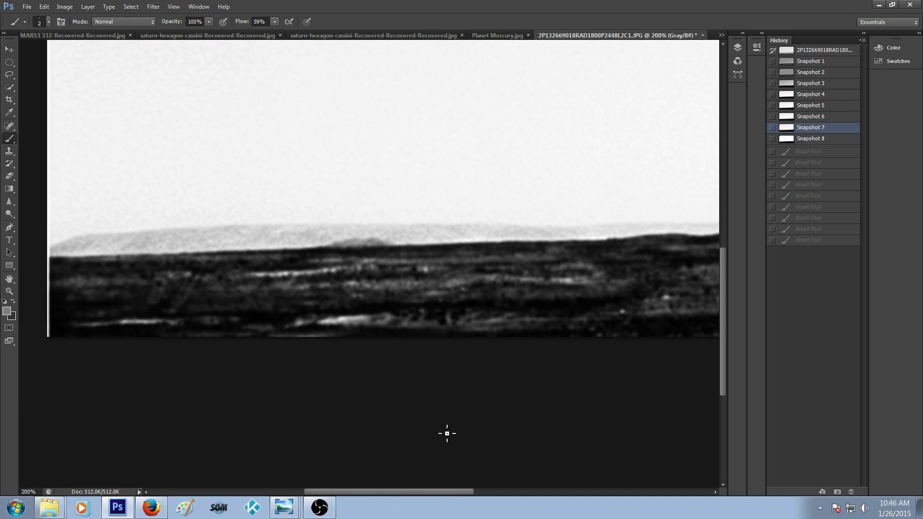
pyautogui.moveTo(431, 493); pyautogui.dragTo(404, 492)
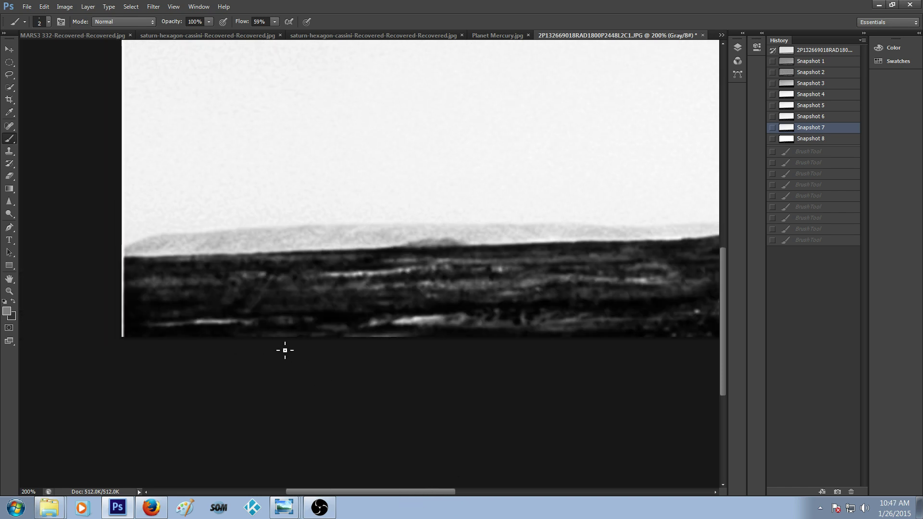
pyautogui.click(10, 292)
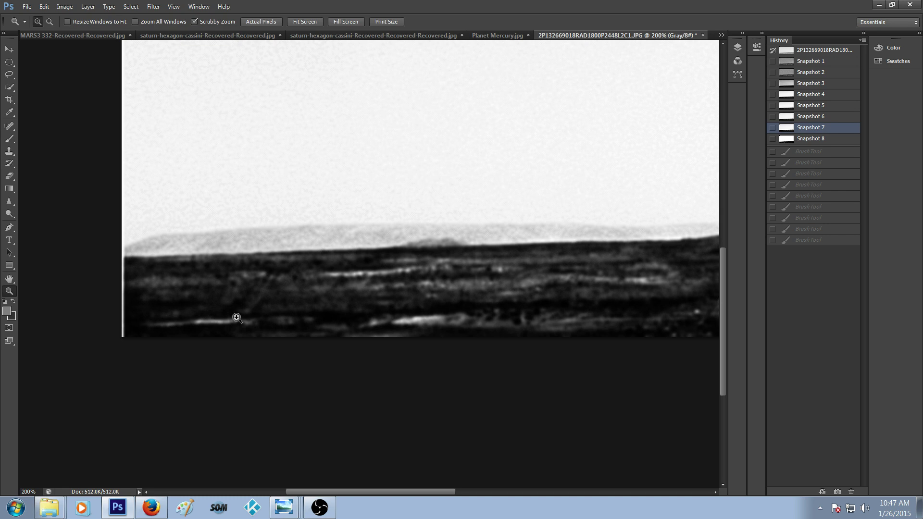
pyautogui.click(237, 317)
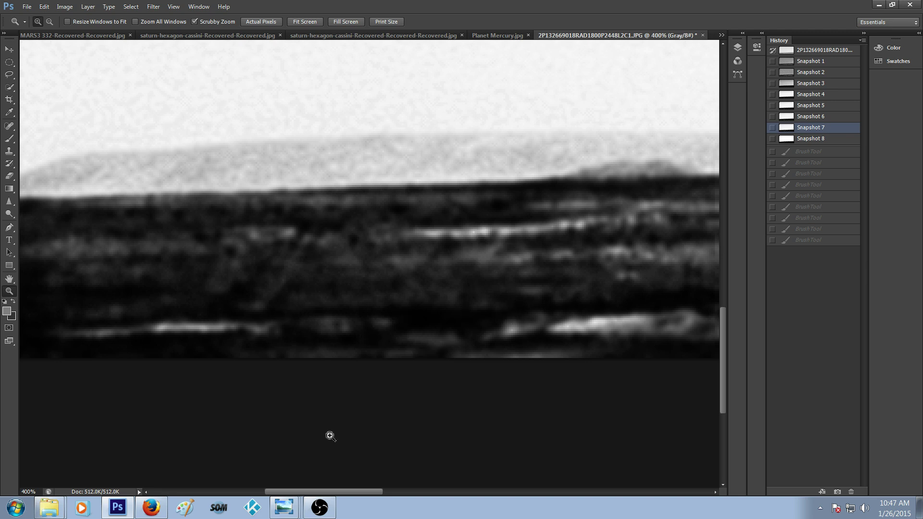
pyautogui.moveTo(337, 495); pyautogui.dragTo(384, 495)
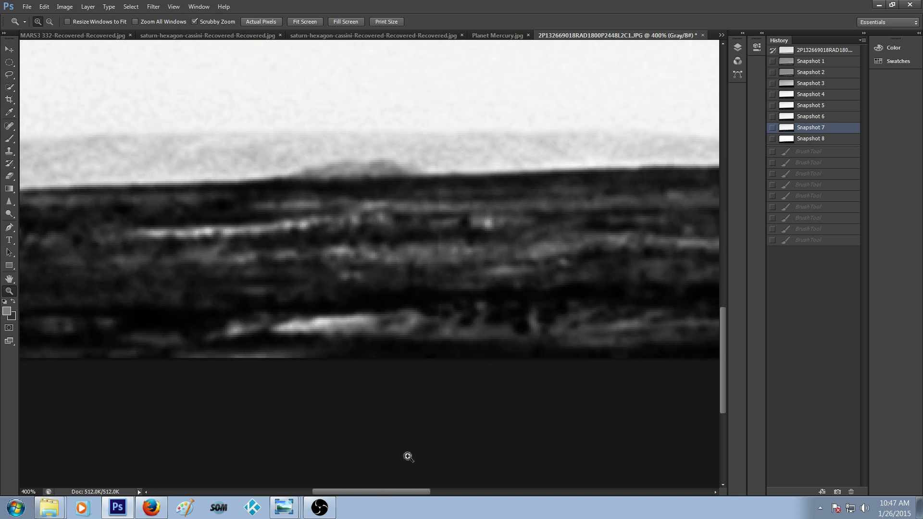
# Step: Compare Snapshots 8 and 4 along the horizon at about 167%, and switch to the Mars Anomalies banner in Windows Photo Viewer
pyautogui.moveTo(443, 372); pyautogui.dragTo(419, 398)
pyautogui.moveTo(418, 492); pyautogui.dragTo(490, 488)
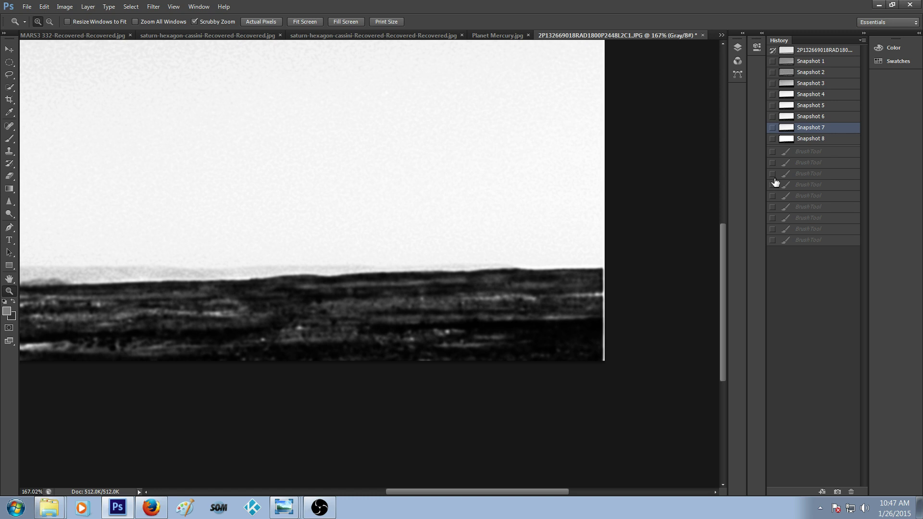
pyautogui.click(811, 138)
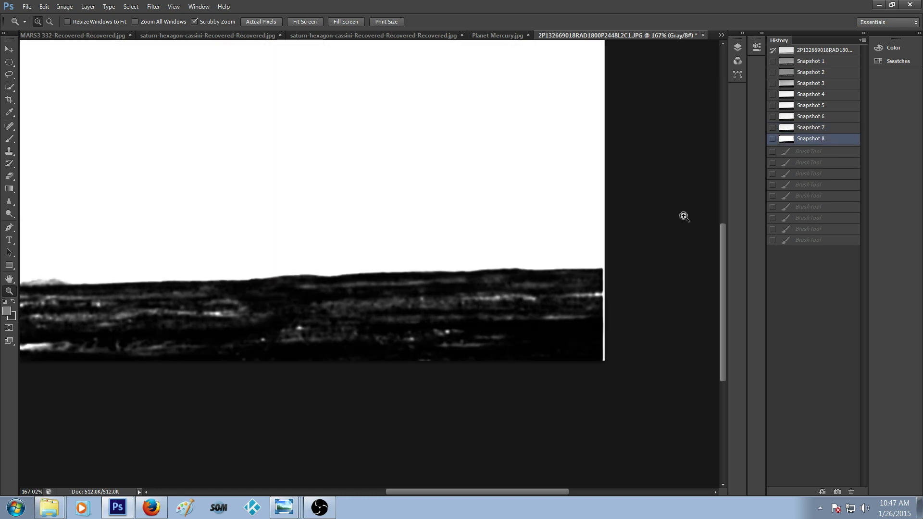
pyautogui.click(829, 95)
pyautogui.moveTo(517, 491); pyautogui.dragTo(450, 490)
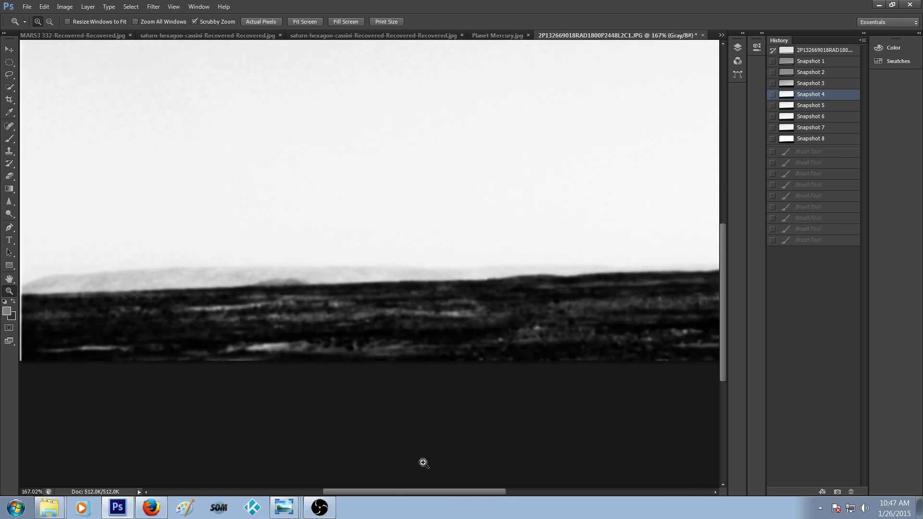
pyautogui.click(284, 506)
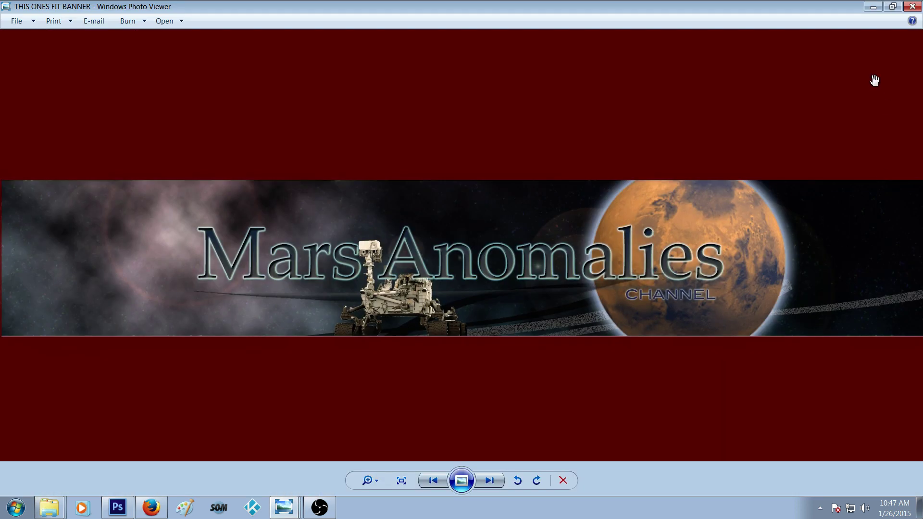